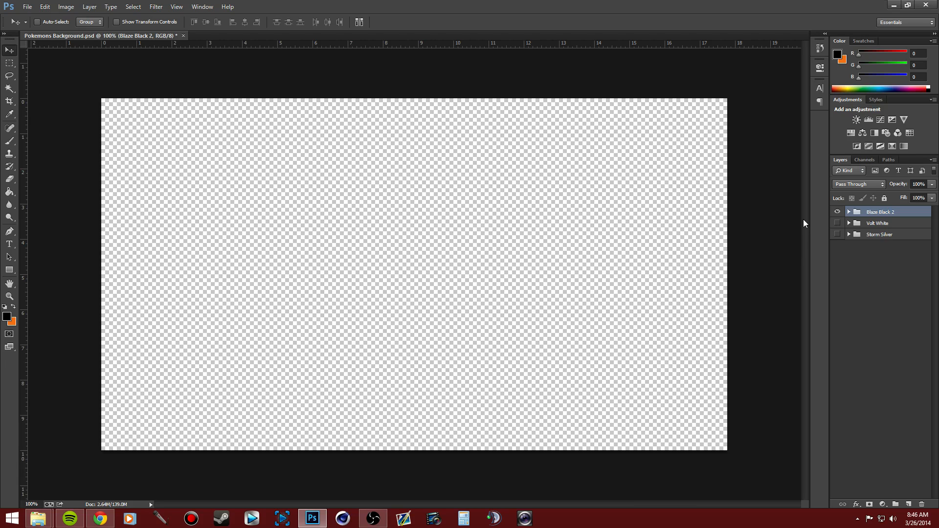
Examine the Badges group inside the Blaze Black 2 group and preview its artwork on the canvas
left_click(849, 211)
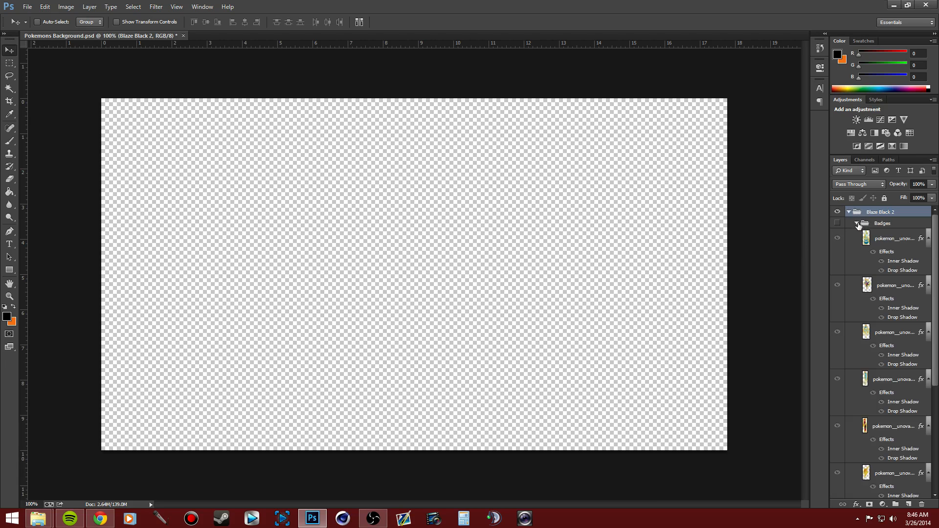
left_click(857, 224)
left_click(857, 224)
left_click(857, 223)
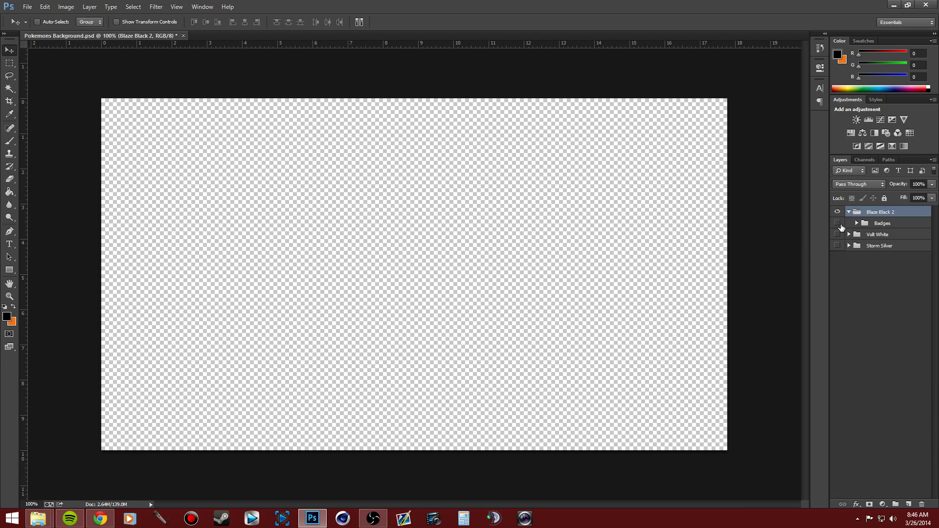
left_click(837, 223)
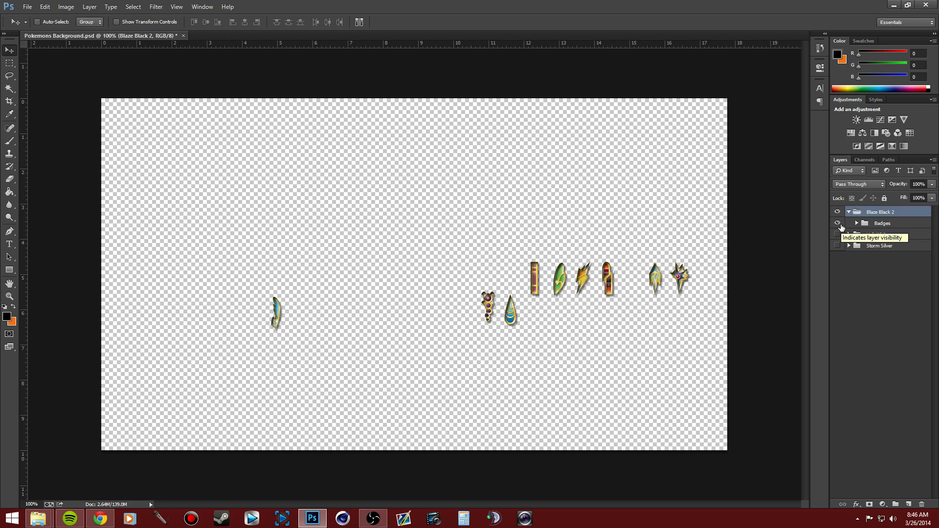
left_click(838, 223)
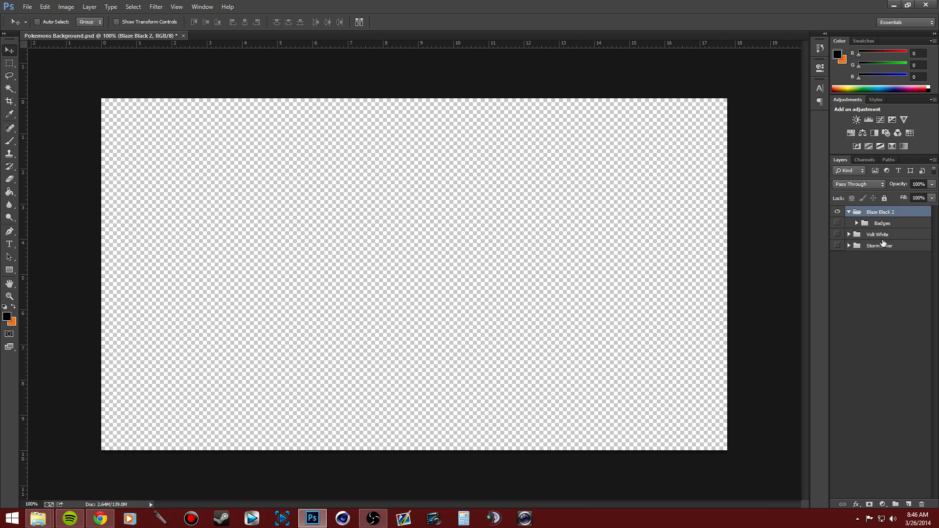
Examine how the Volt White group is organised, checking its Pokemon, Team, Badges and Screens subgroups
left_click(849, 234)
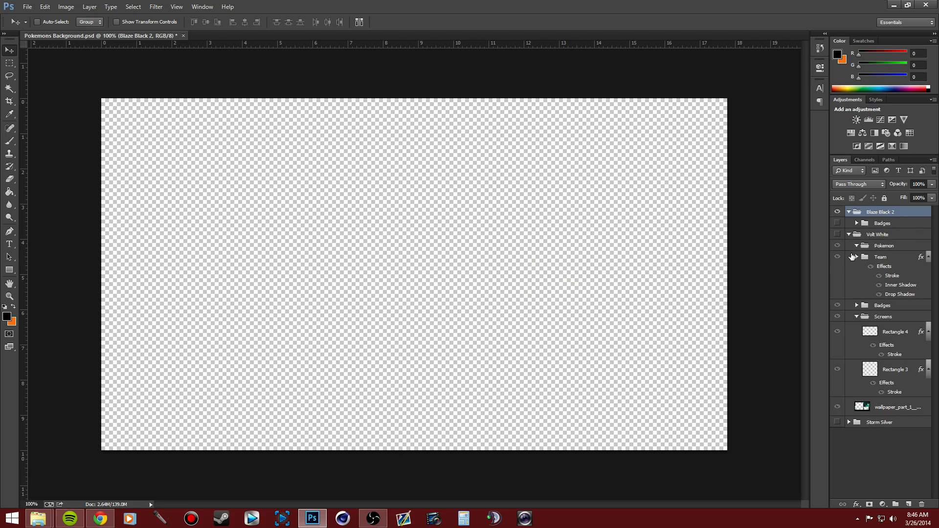
left_click(856, 246)
left_click(856, 246)
left_click(857, 257)
left_click(857, 257)
left_click(856, 305)
left_click(857, 305)
left_click(857, 317)
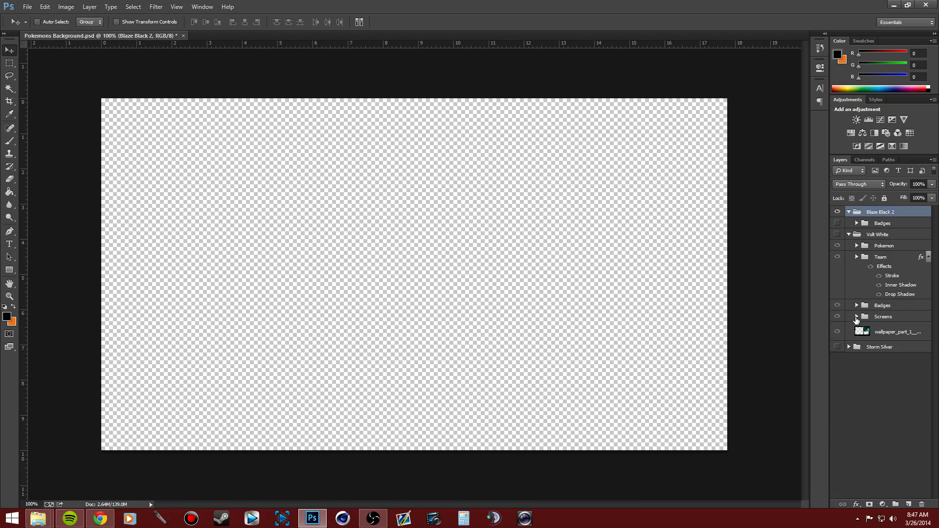
left_click(848, 234)
Add a new empty layer inside the Blaze Black 2 group, below the Badges group
left_click(908, 504)
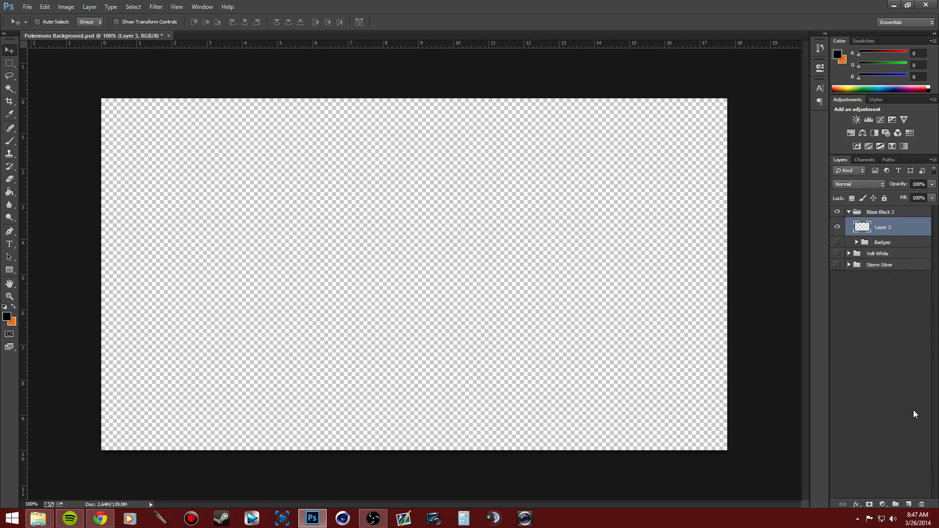
left_click_drag(886, 226, 886, 216)
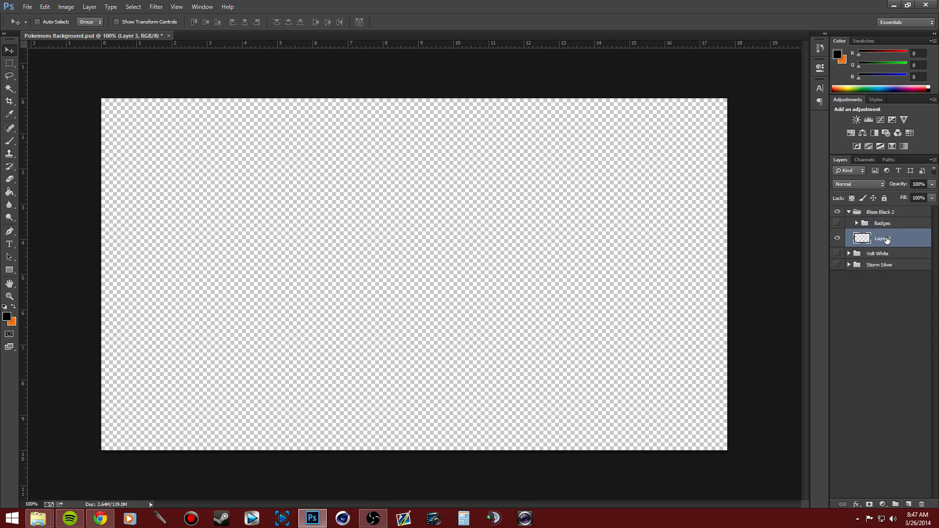
Review the width and height settings for a new document without creating one
left_click(28, 7)
left_click(36, 17)
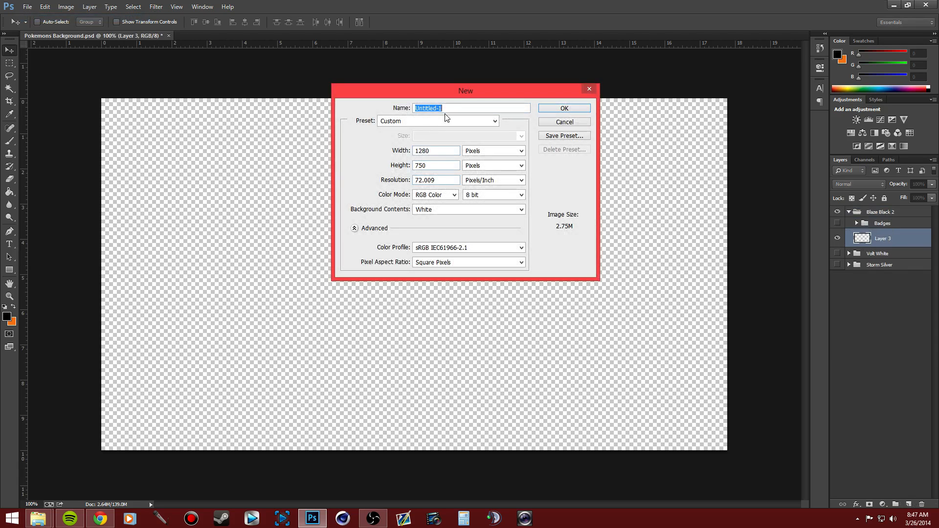
left_click(434, 166)
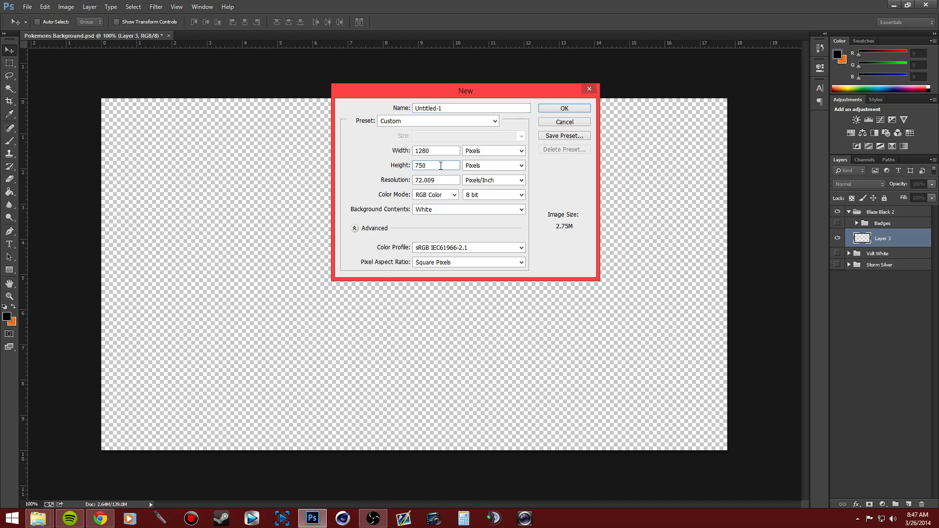
left_click(554, 124)
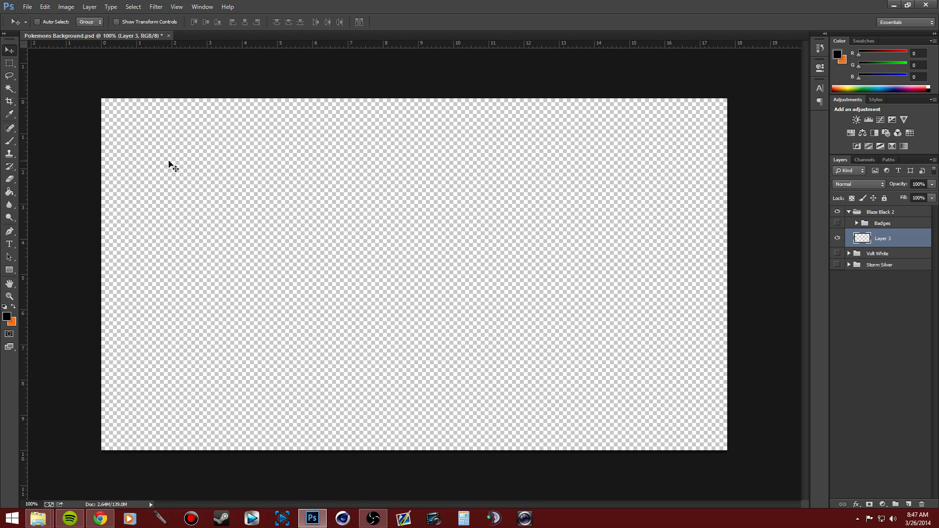
left_click(27, 6)
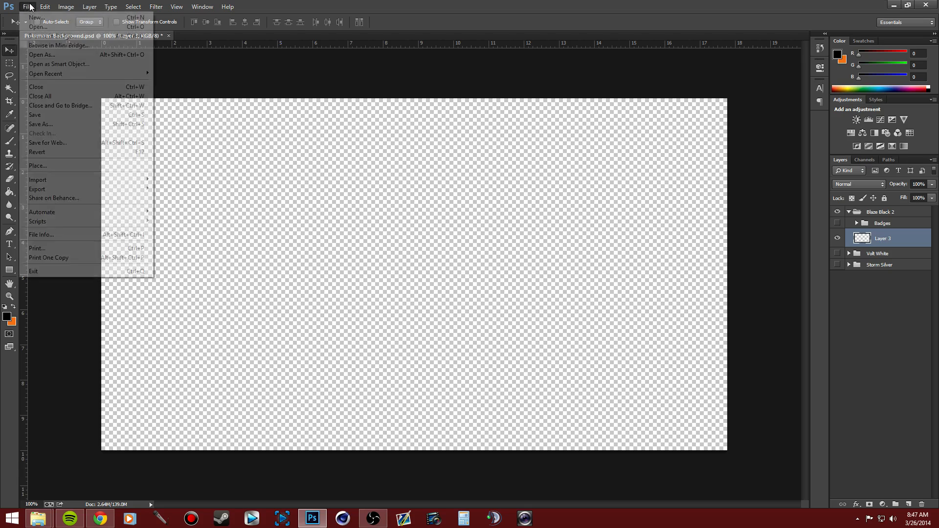
left_click(39, 166)
left_click_drag(324, 74, 323, 163)
left_click(141, 101)
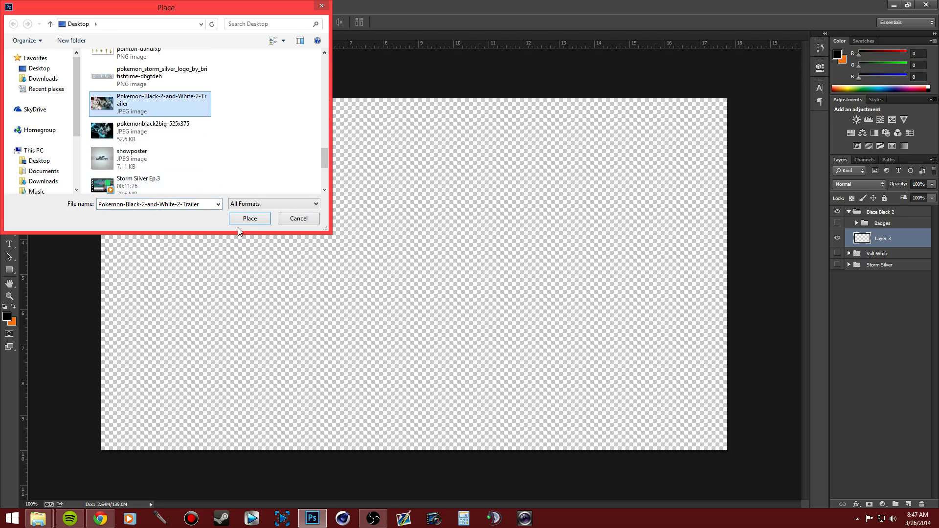
left_click(251, 220)
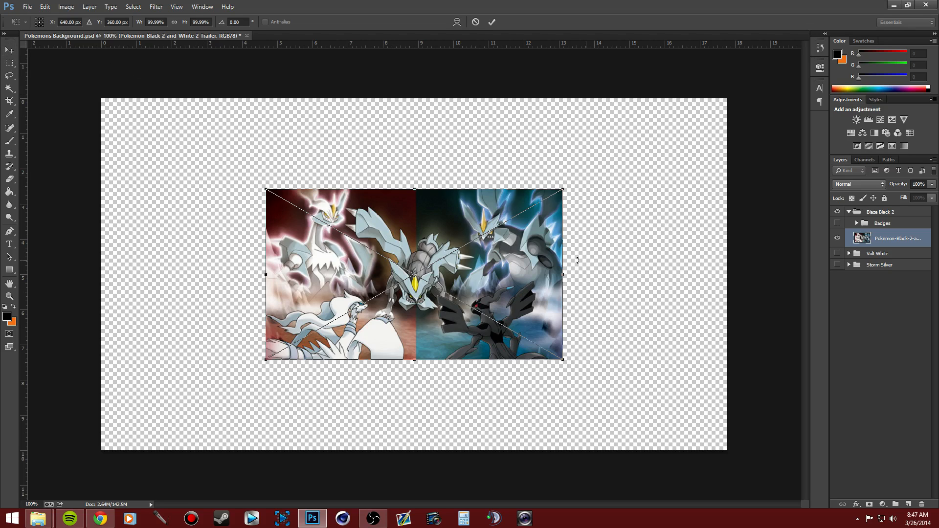
key("Escape")
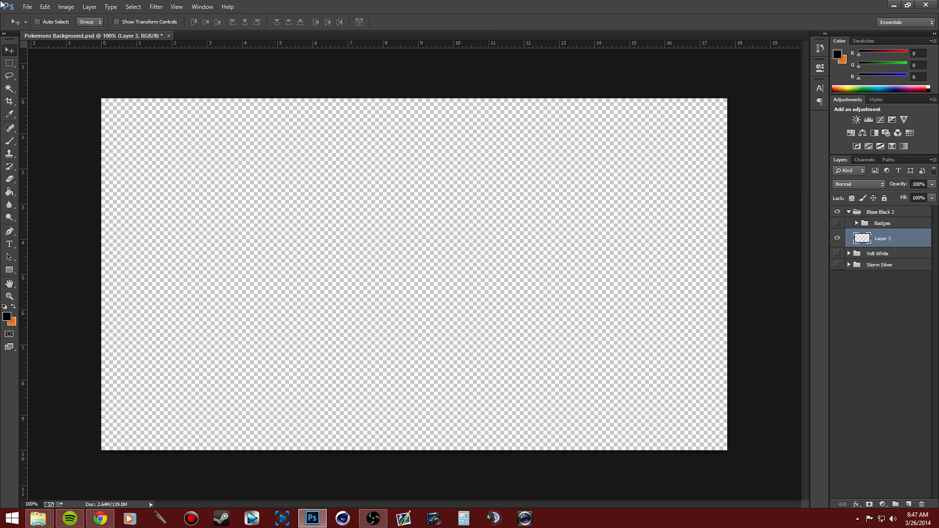
Place the Zekrom_M14_Zen_Headbutt image from the Desktop on the empty layer in the Blaze Black 2 group
left_click(27, 6)
left_click(54, 166)
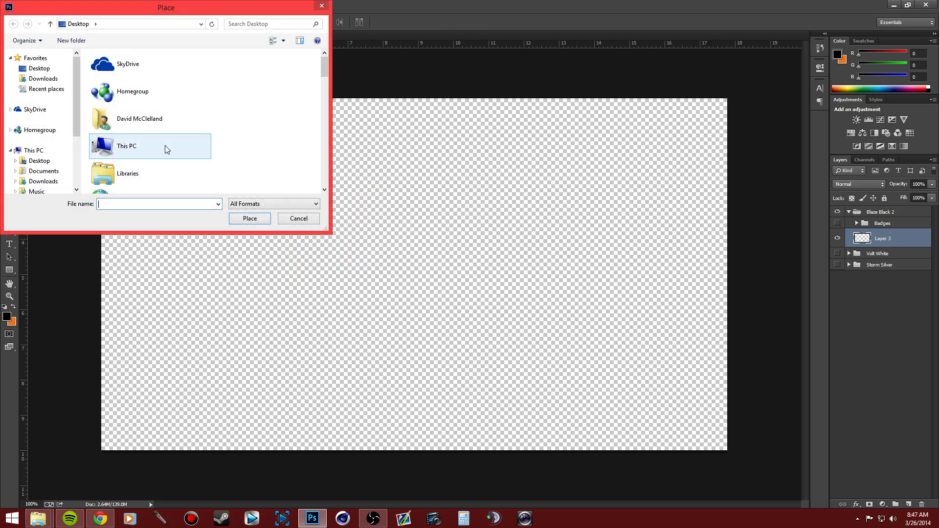
left_click_drag(323, 73, 318, 182)
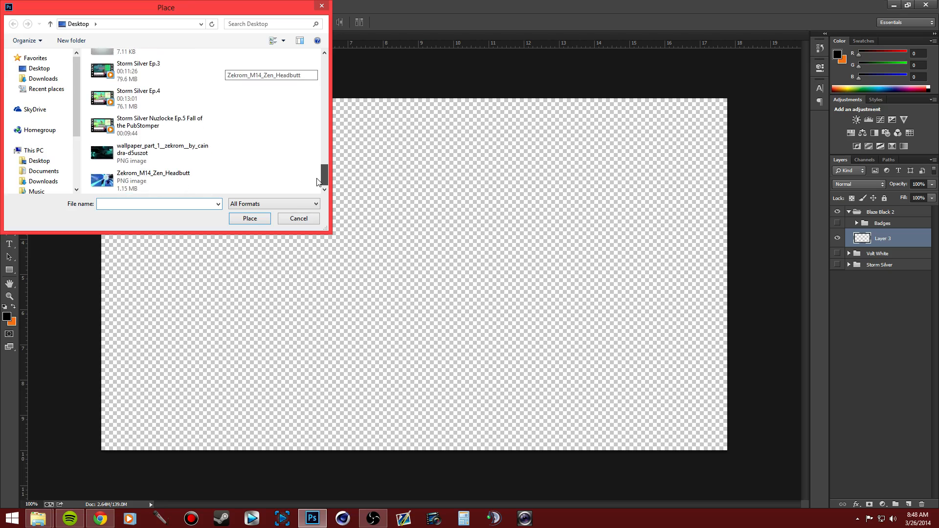
left_click(186, 180)
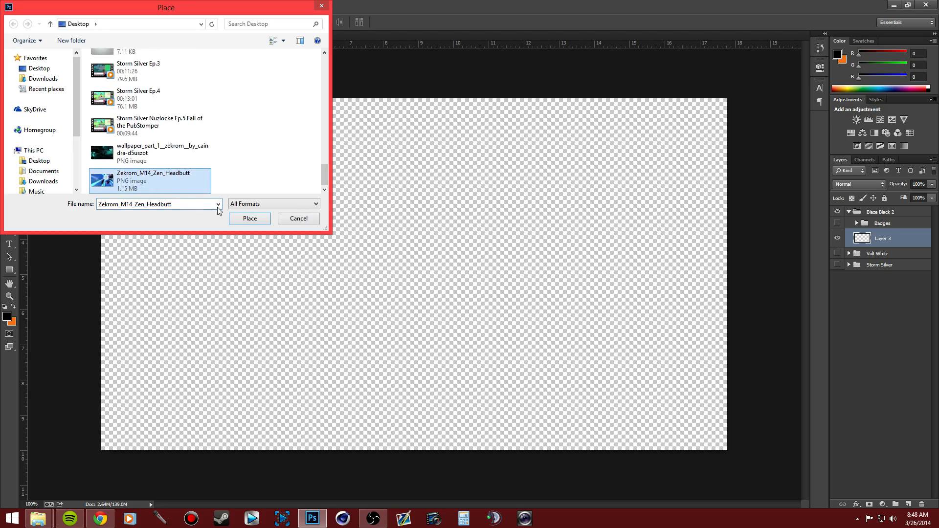
left_click(250, 218)
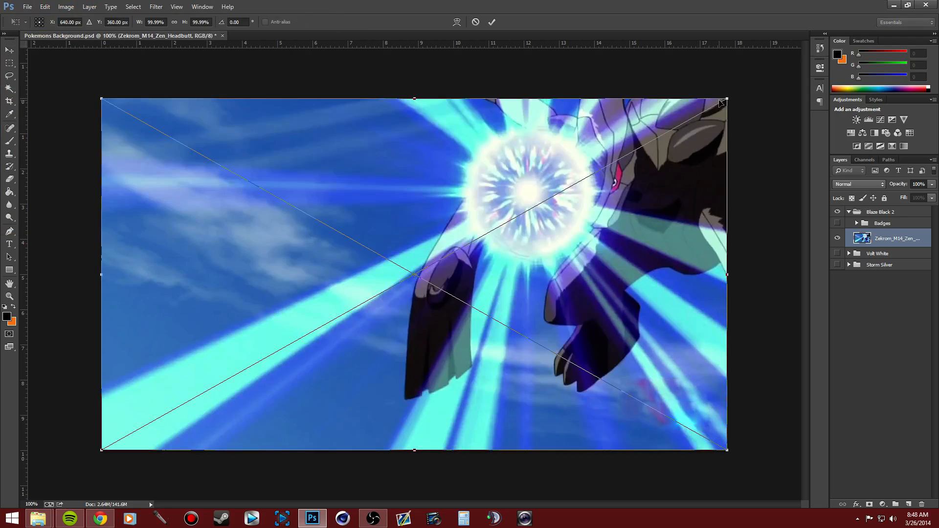
Enlarge the placed Zekrom image to about 102% so it extends slightly past the canvas edges, and commit the placement
left_click_drag(725, 102, 734, 94)
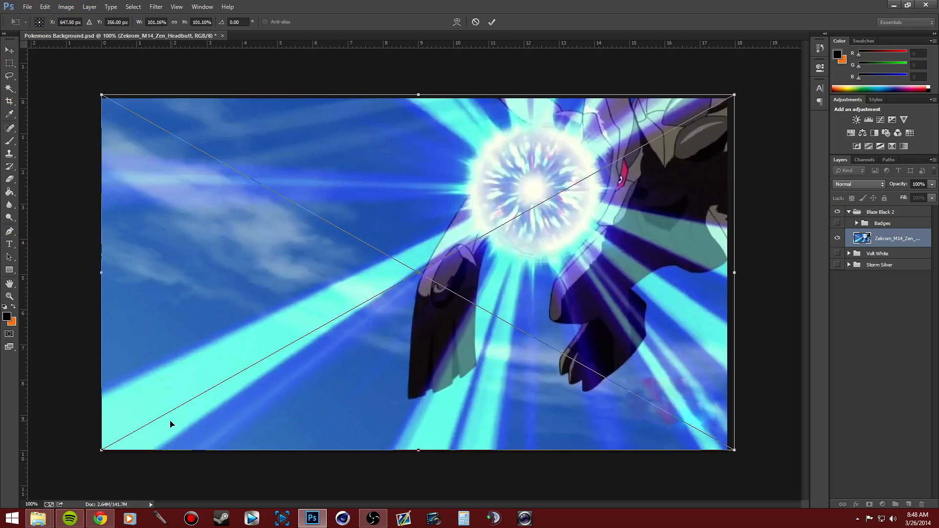
left_click_drag(100, 450, 96, 452)
left_click(7, 48)
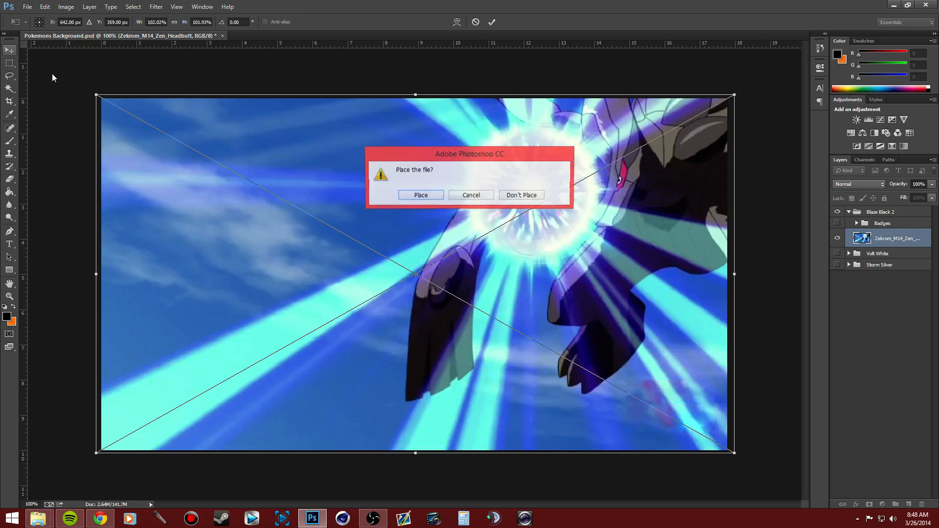
left_click(413, 196)
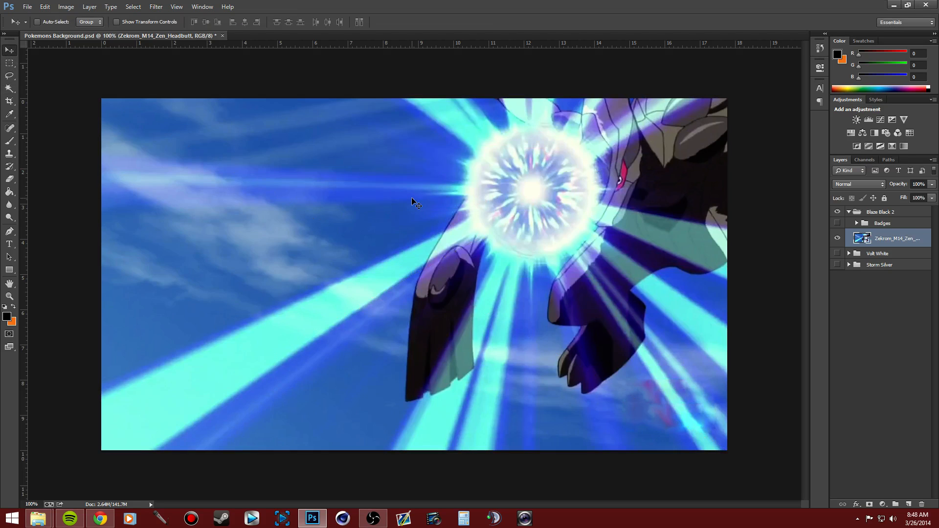
Draw a black rectangle about 823 × 597 px from the canvas's upper-left corner as the main screen area
left_click(10, 270)
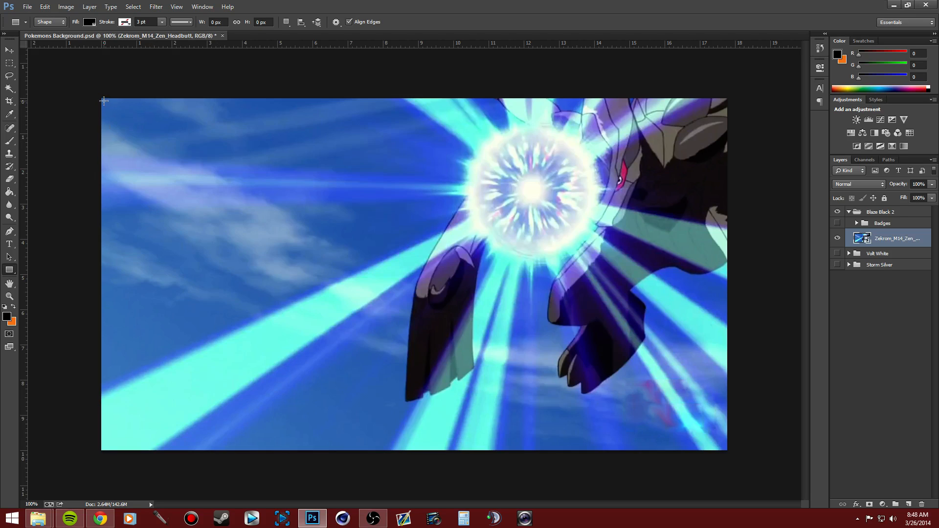
left_click_drag(102, 101, 505, 392)
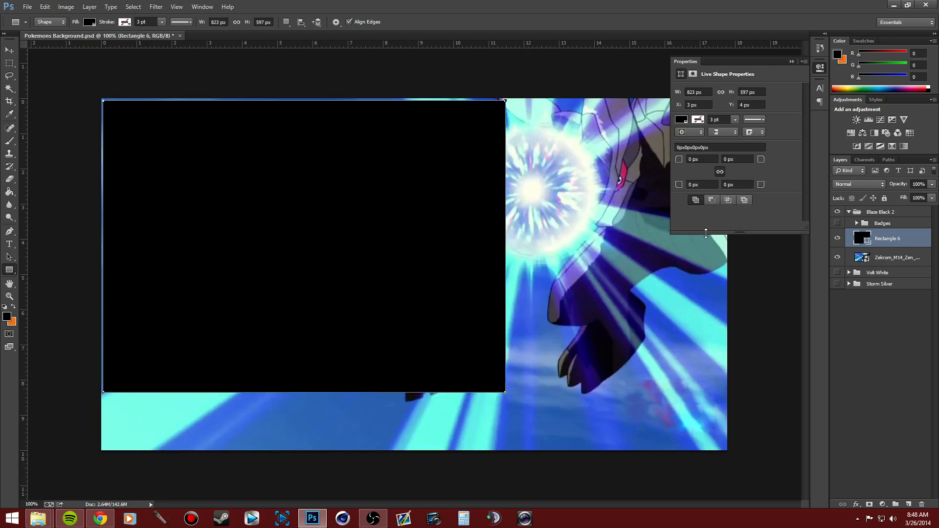
left_click(10, 51)
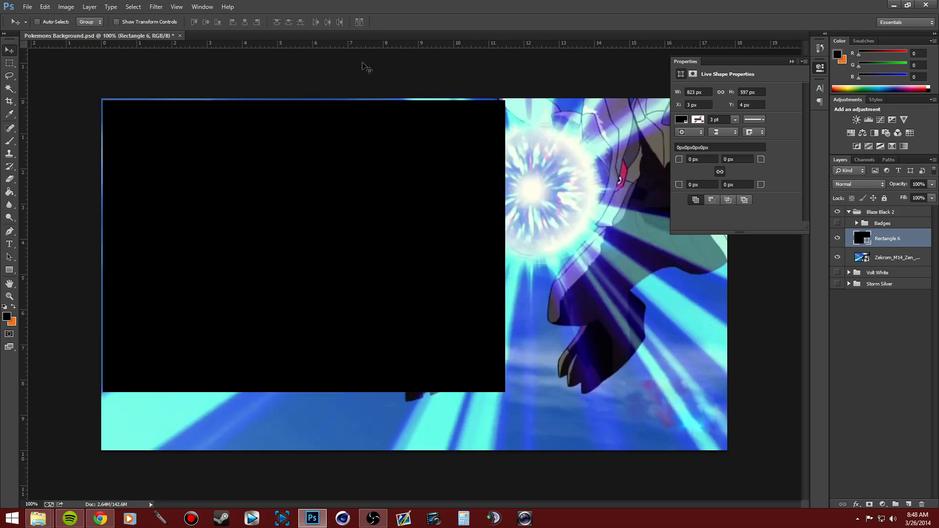
left_click(791, 62)
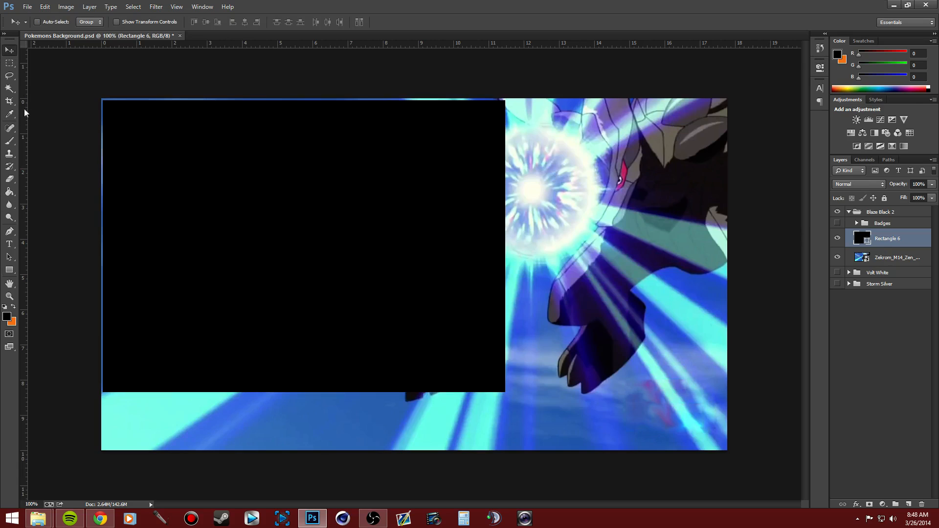
Draw a second black rectangle about 436 × 372 px beside the large one, with their lower edges aligned
left_click(11, 273)
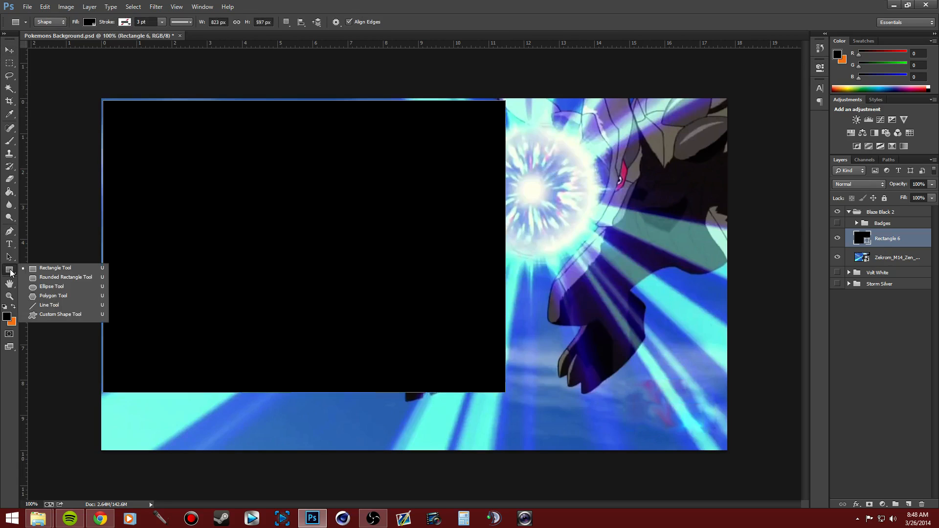
left_click(39, 267)
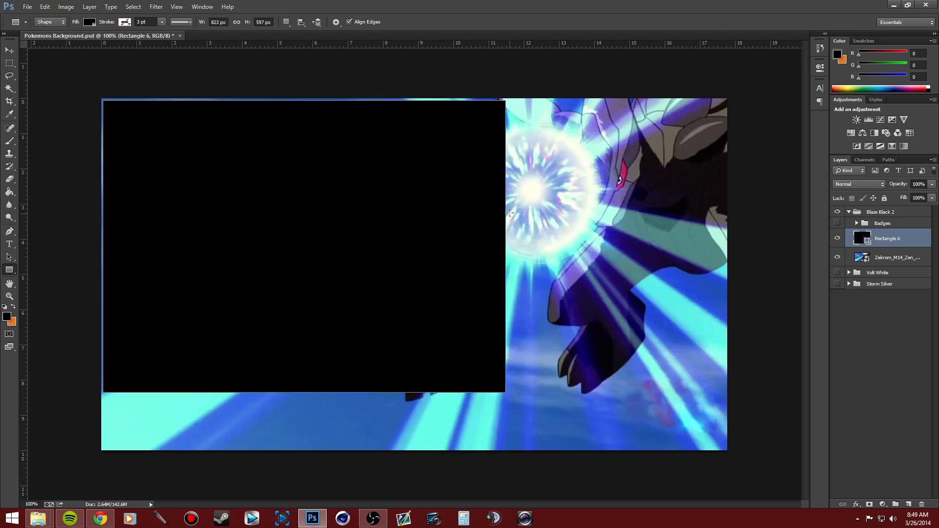
left_click_drag(509, 213, 723, 391)
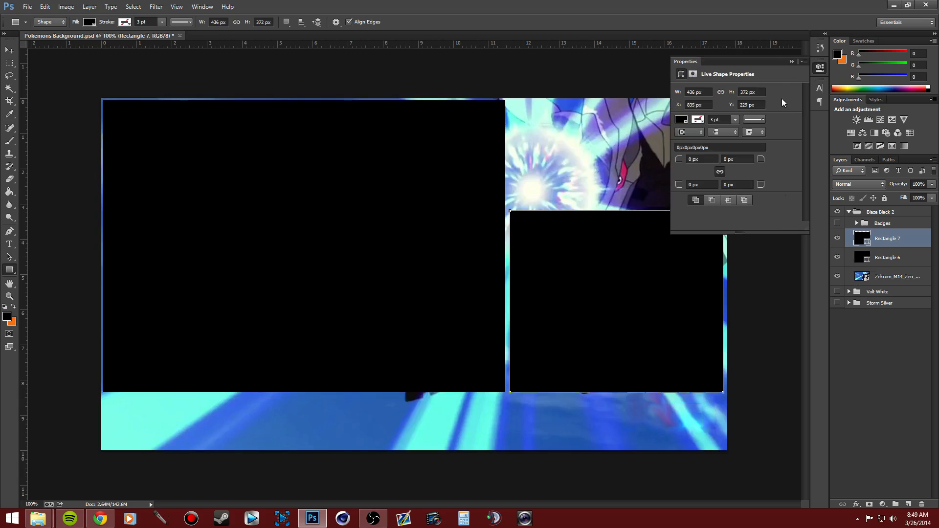
left_click(791, 61)
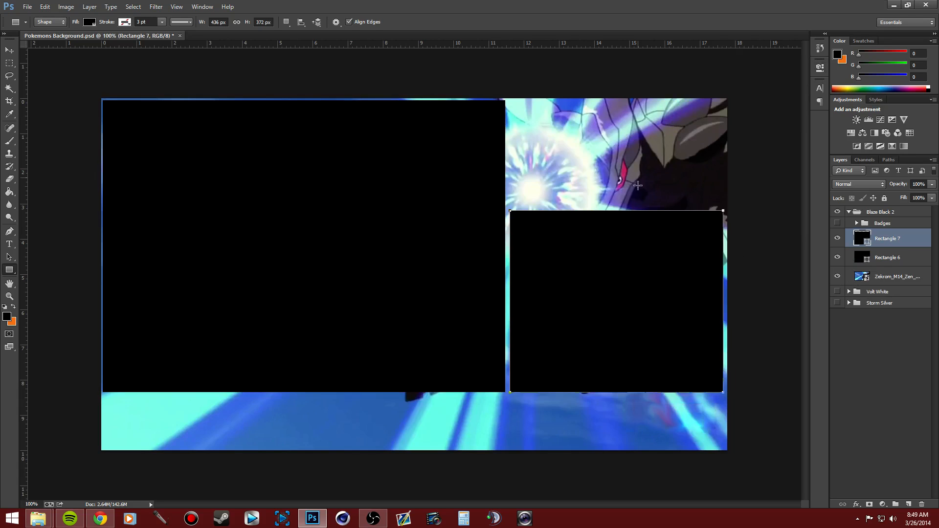
left_click(9, 50)
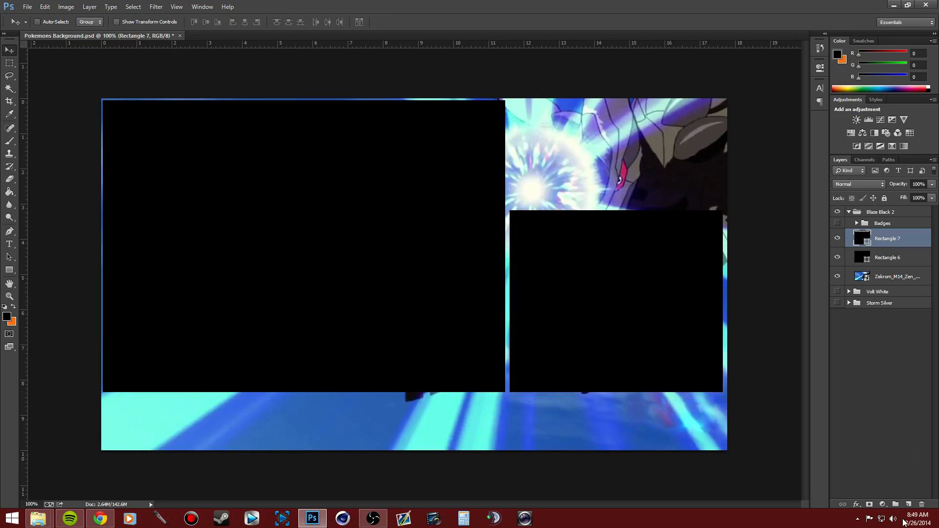
Create a layer group named Screens above the two rectangle layers in the Blaze Black 2 group
left_click(907, 504)
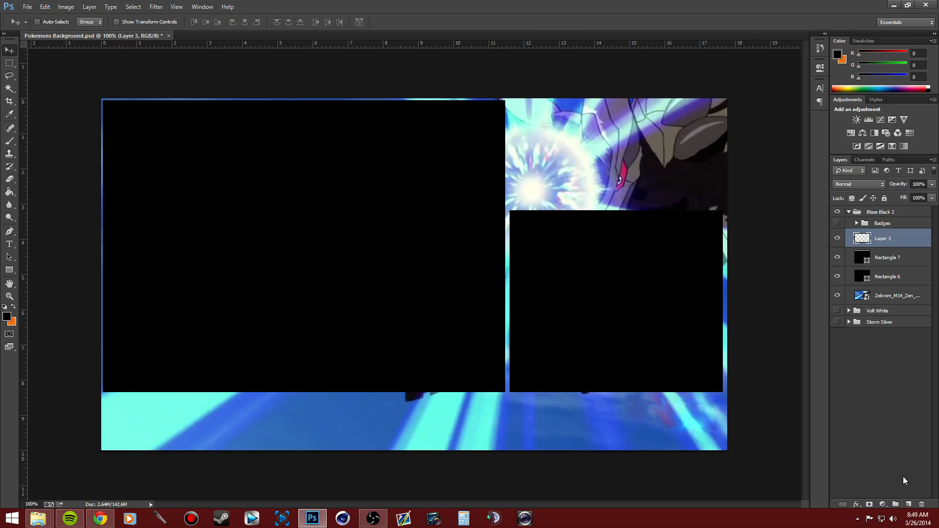
left_click(921, 504)
left_click(896, 504)
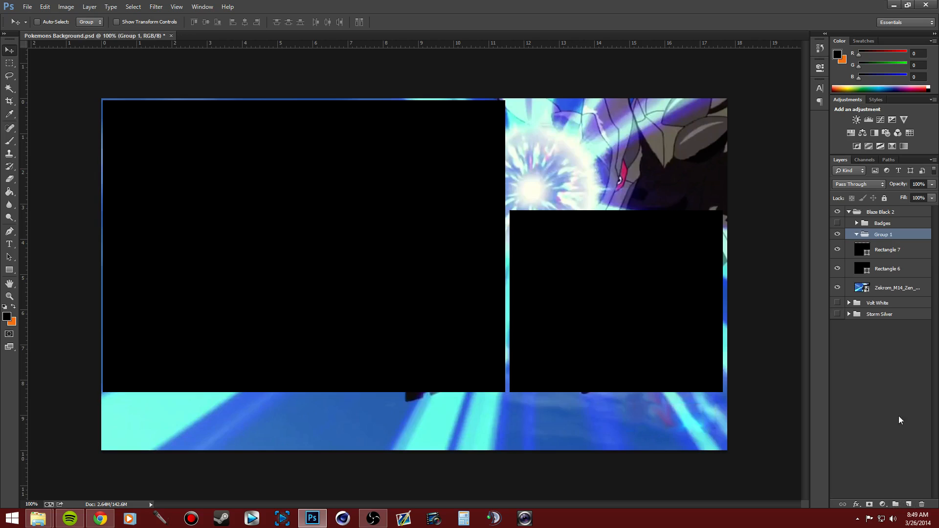
double_click(877, 234)
type("Bcreens")
left_click(892, 341)
Move both black rectangle layers into the Screens group, check the smaller one's visibility, and deselect all layers
left_click_drag(876, 269, 890, 243)
left_click(837, 250)
left_click(837, 249)
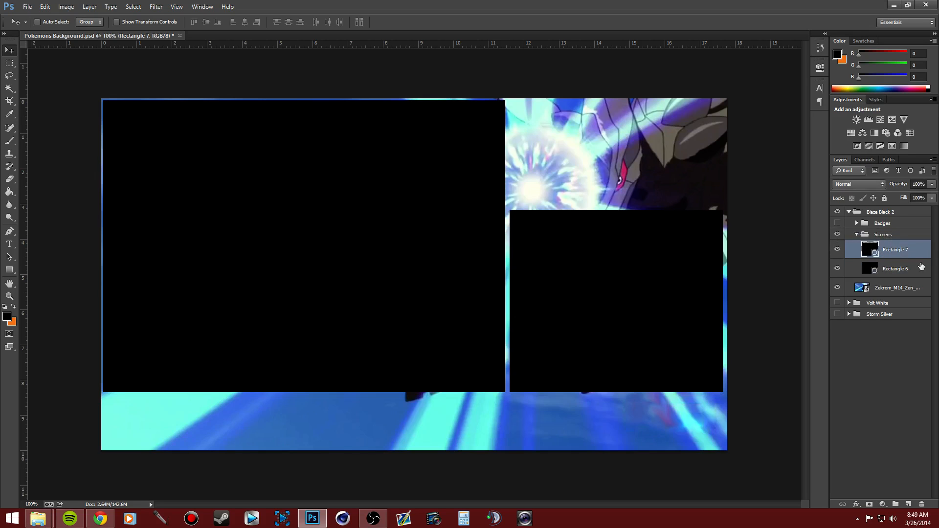
left_click(906, 392)
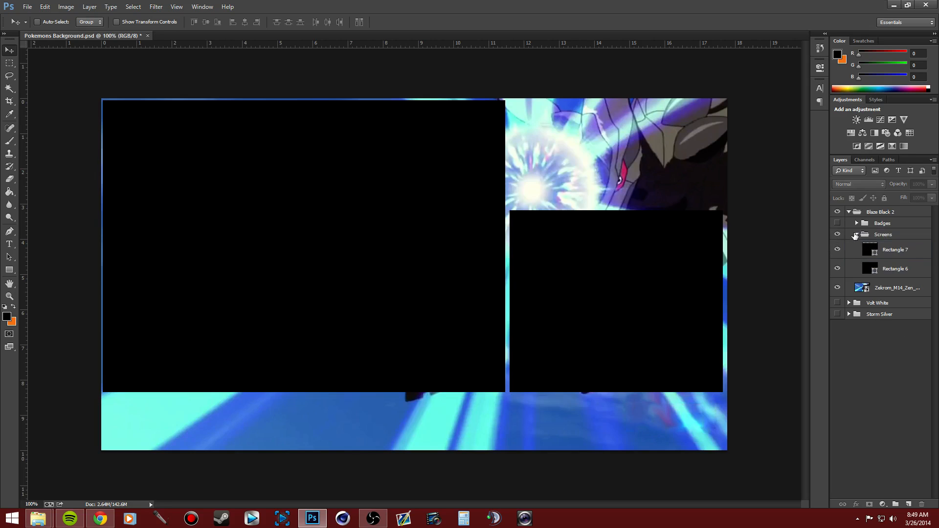
Collapse the Screens group and draw a black rectangle about 125 × 112 px in the canvas's lower-left corner, beneath the main screen
left_click(861, 240)
left_click(857, 236)
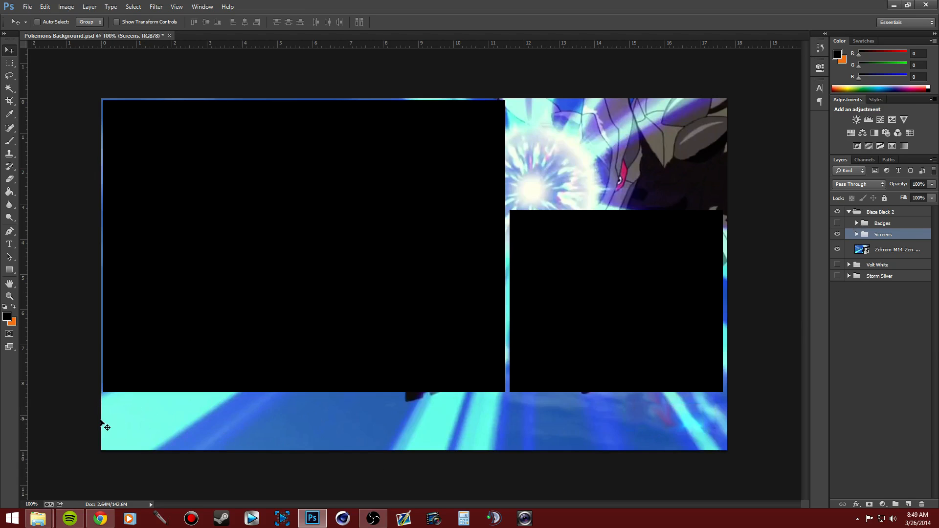
left_click(10, 270)
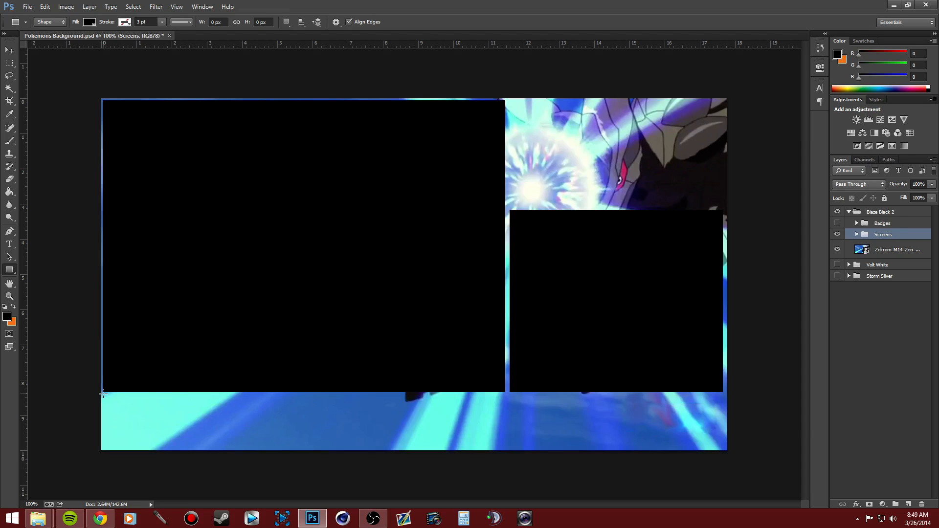
left_click_drag(103, 394, 167, 445)
left_click_drag(165, 445, 164, 449)
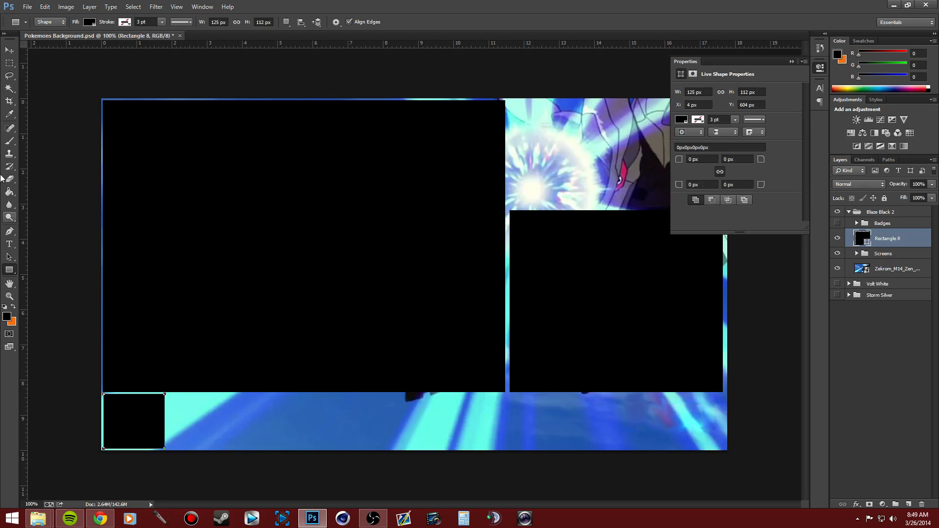
Duplicate the small rectangle layer and place the copy beside the original, leaving a narrow gap in the bottom row
left_click(9, 50)
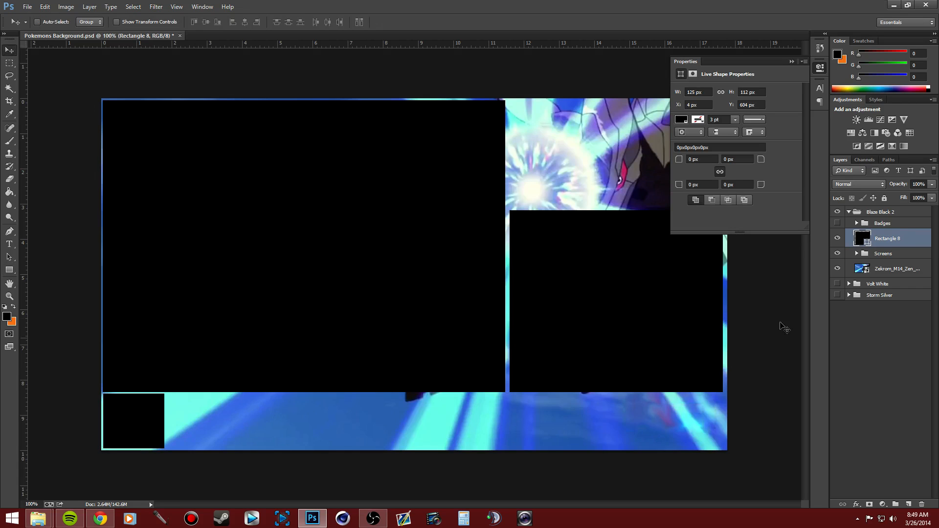
right_click(890, 243)
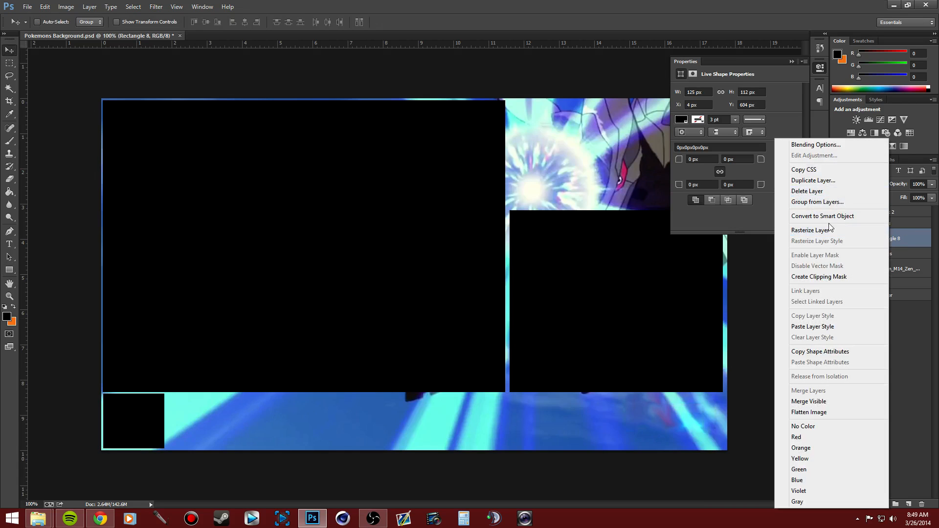
left_click(813, 181)
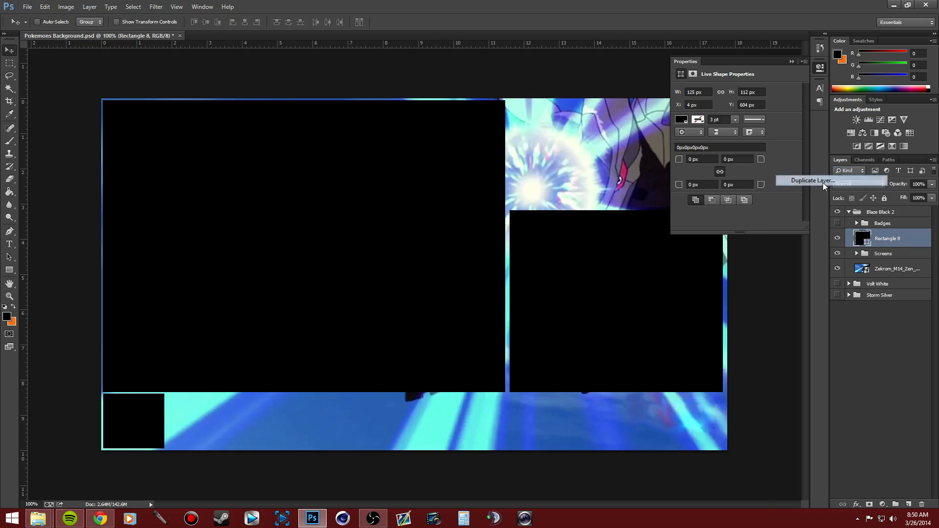
left_click(420, 110)
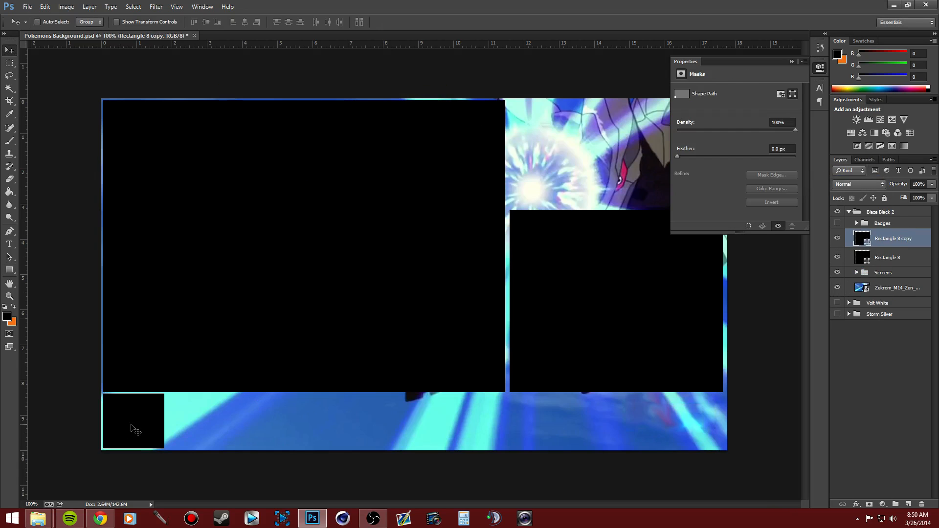
left_click_drag(136, 427, 209, 429)
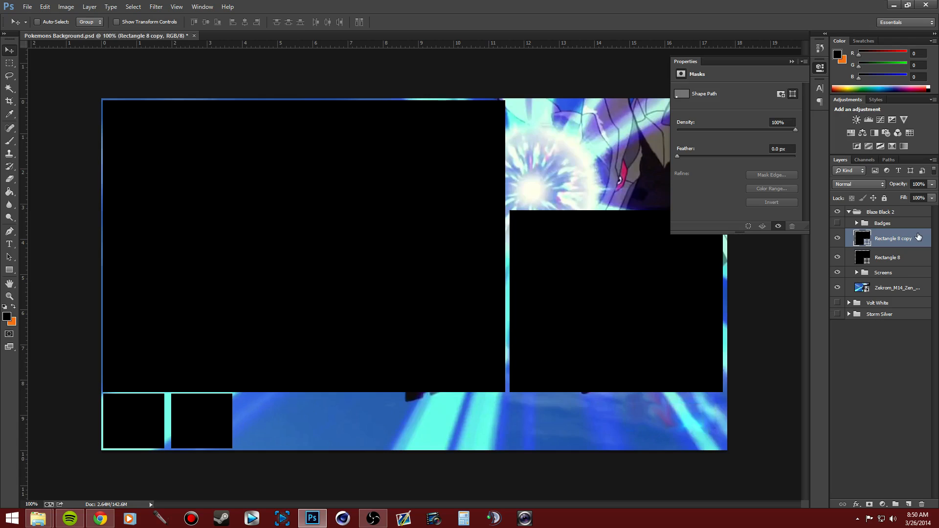
Duplicate the second small rectangle and place the copy as the third box in the row, with a matching gap
right_click(906, 238)
left_click(804, 183)
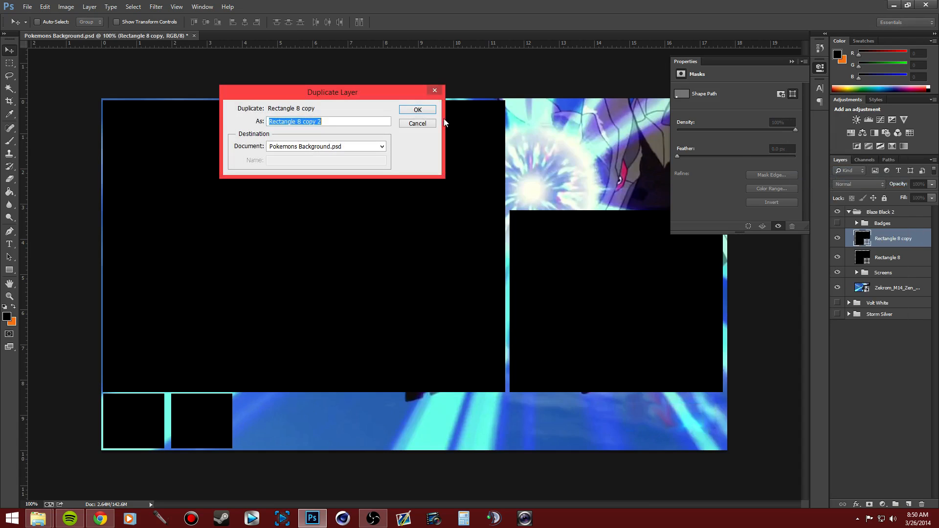
left_click(418, 110)
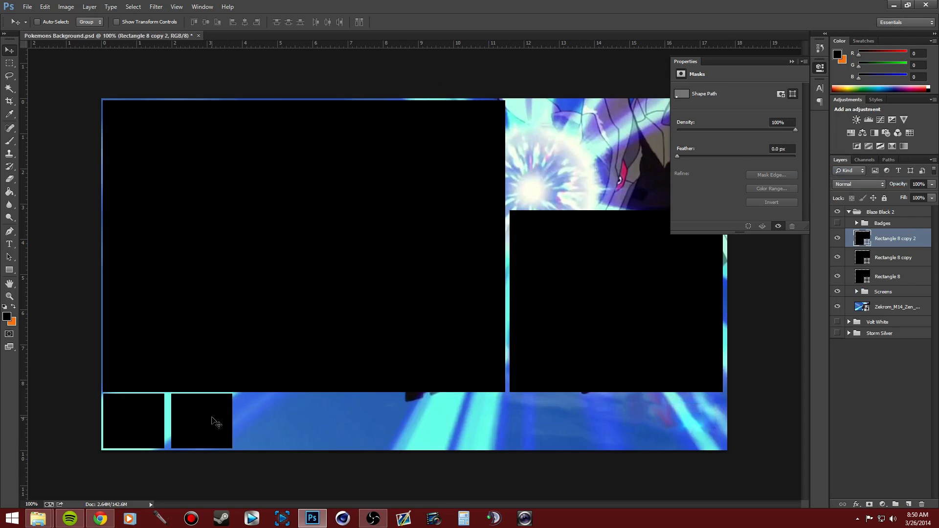
mouse_move(218, 424)
left_mouse_down()
mouse_move(256, 421)
mouse_move(220, 424)
left_mouse_up()
key("ctrl+z")
left_click_drag(204, 423, 273, 428)
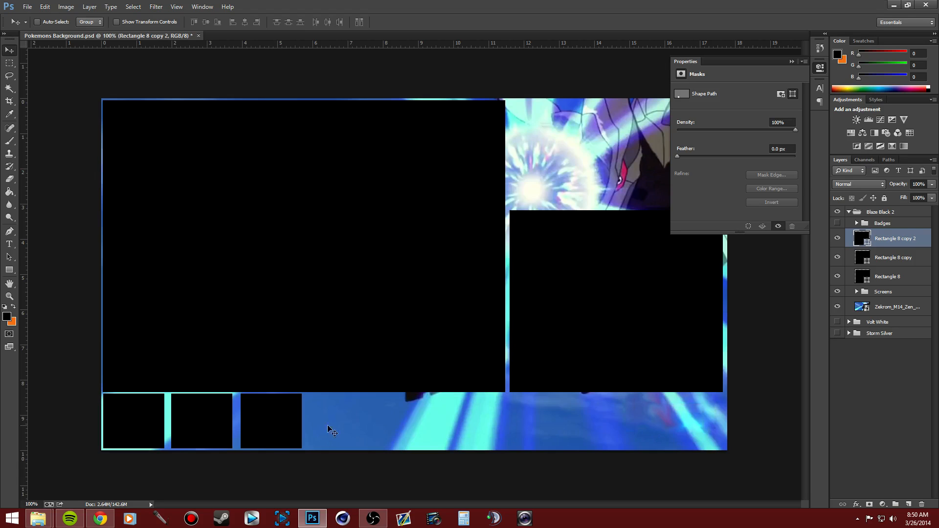
Duplicate the third small rectangle and place the copy as the fourth box in the row
right_click(895, 239)
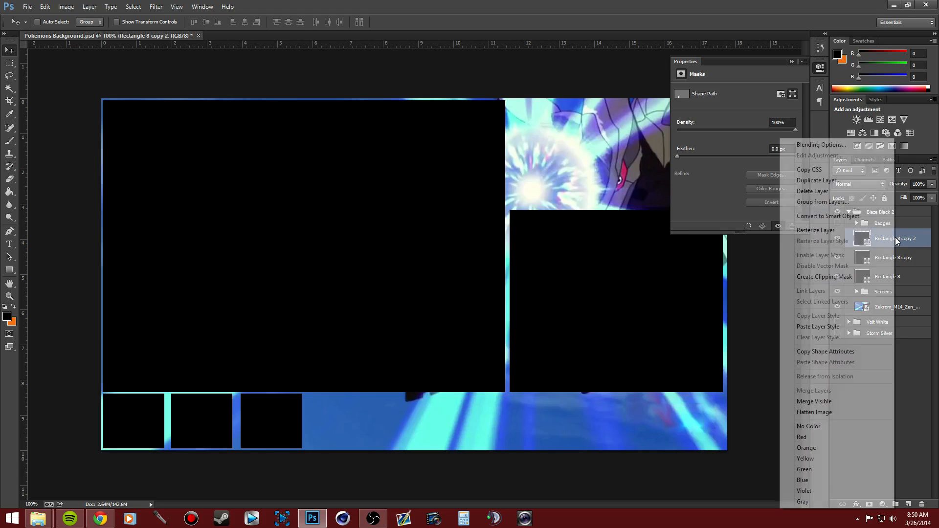
left_click(807, 178)
left_click(406, 113)
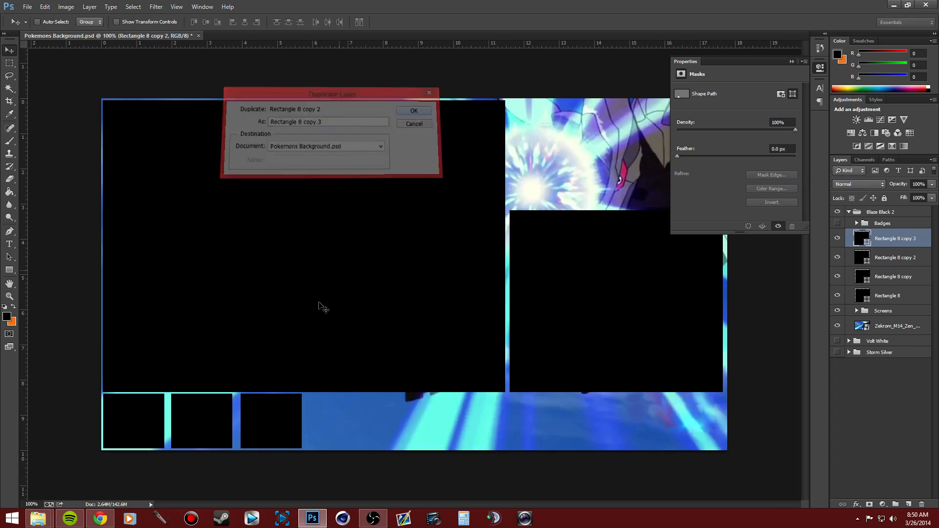
left_click_drag(276, 426, 342, 423)
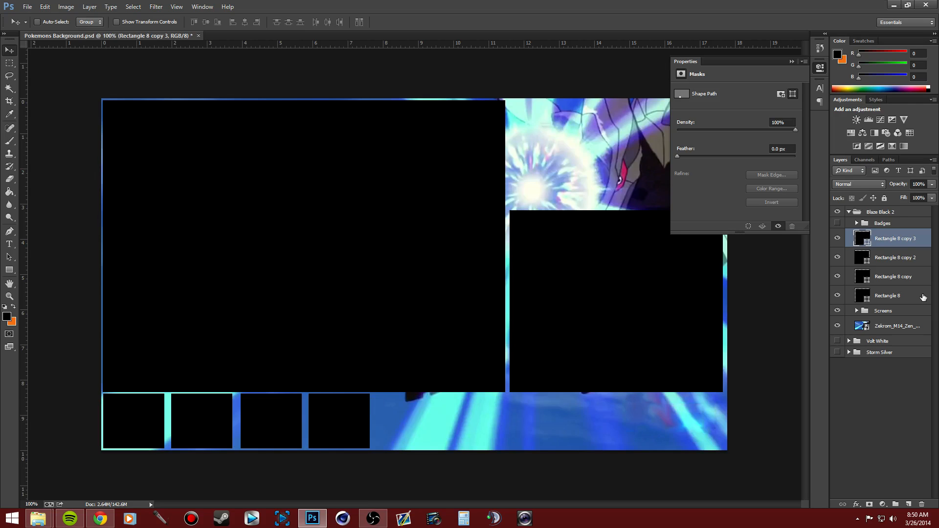
Duplicate the fourth small rectangle and place the copy as the fifth box in the row
right_click(888, 247)
left_click(829, 181)
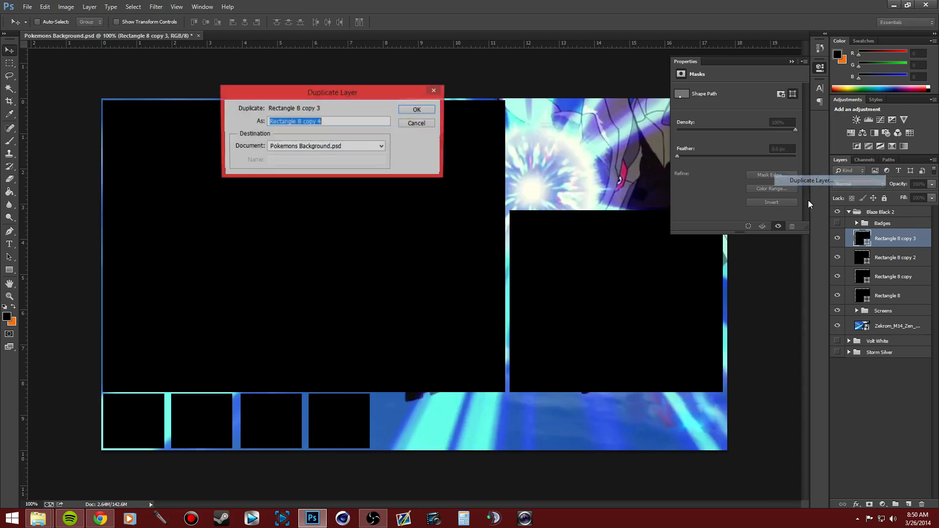
left_click(415, 115)
left_click_drag(349, 422, 417, 420)
Duplicate the fifth small rectangle and place the copy as the sixth box, aligned with the main screen's right edge
right_click(888, 238)
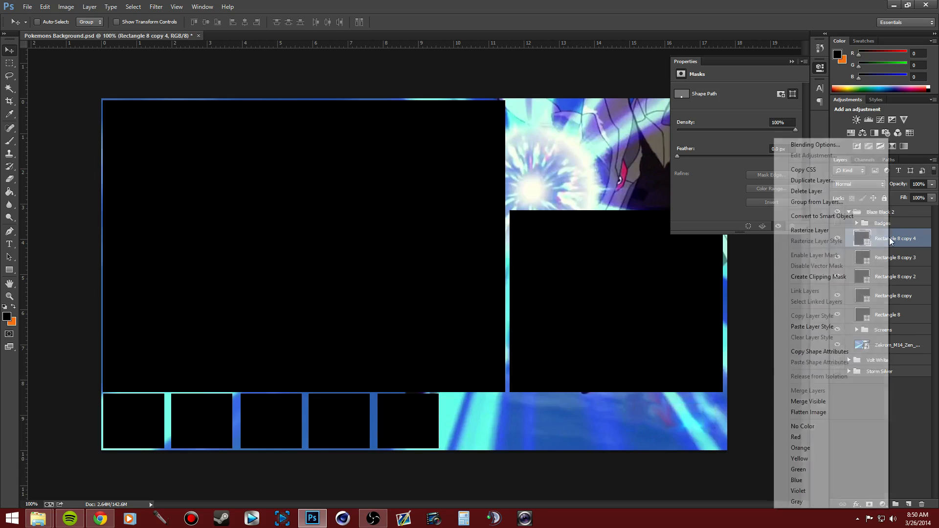
left_click(813, 180)
left_click(414, 110)
left_click_drag(408, 416, 476, 419)
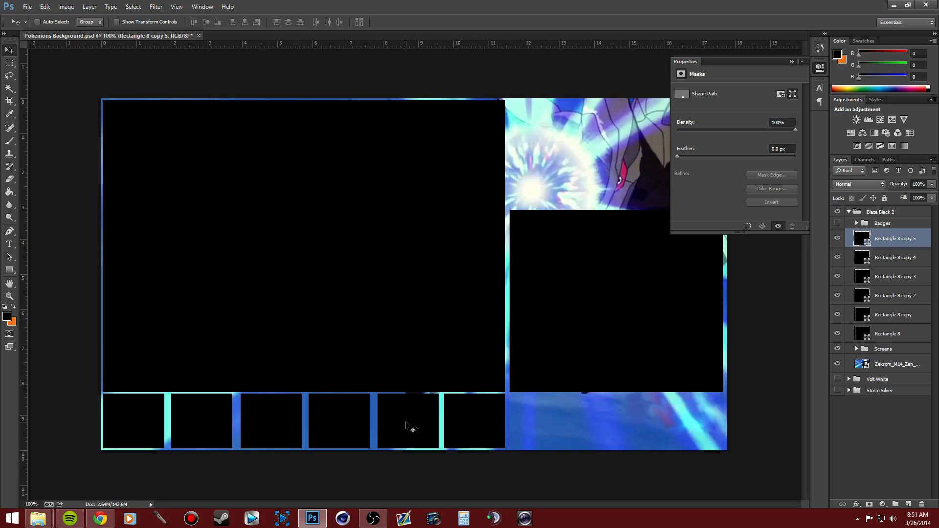
Nudge the fifth small rectangle to even out the gaps in the row and collapse the shape properties
left_click_drag(404, 422, 407, 424)
left_click(898, 259)
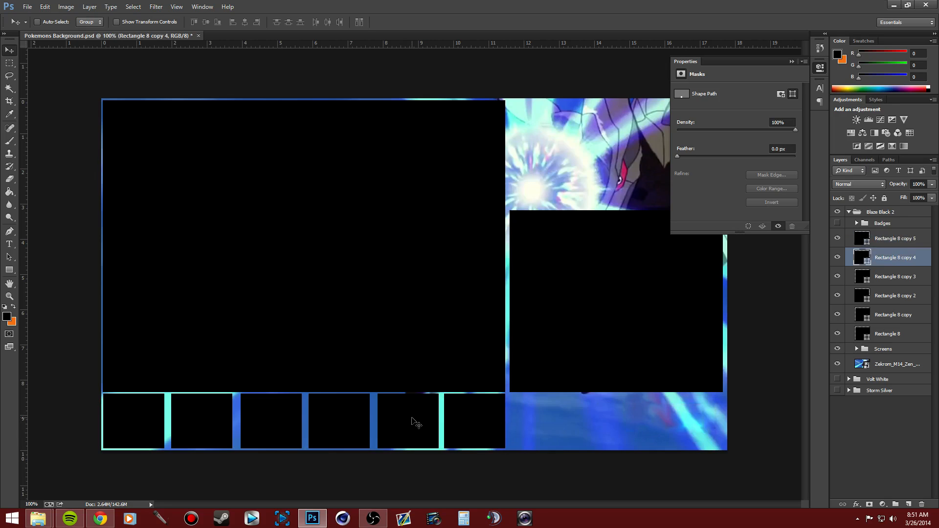
left_click_drag(408, 418, 411, 418)
left_click(819, 67)
Expand the Badges group, create a new empty layer, and move it to the bottom of that group
left_click(857, 223)
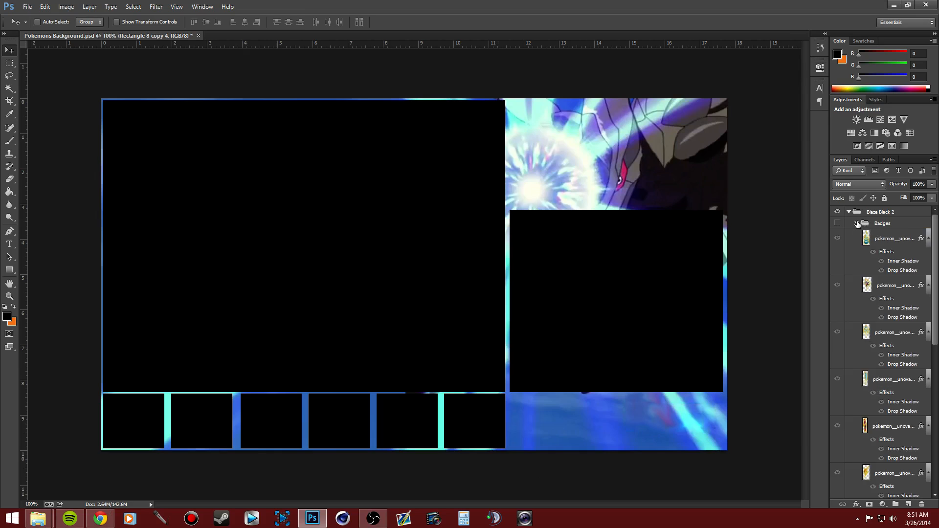
scroll(880, 342, "down", 3)
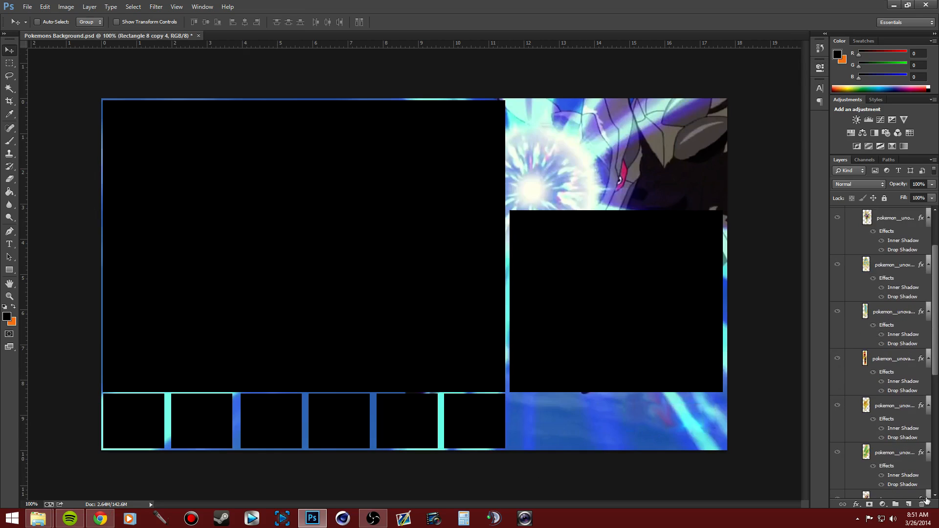
left_click(908, 504)
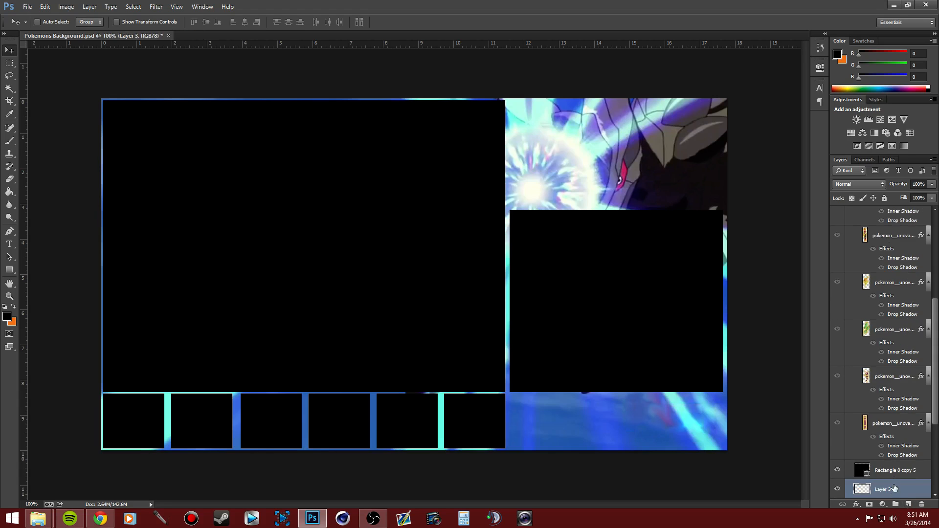
left_click_drag(894, 489, 890, 226)
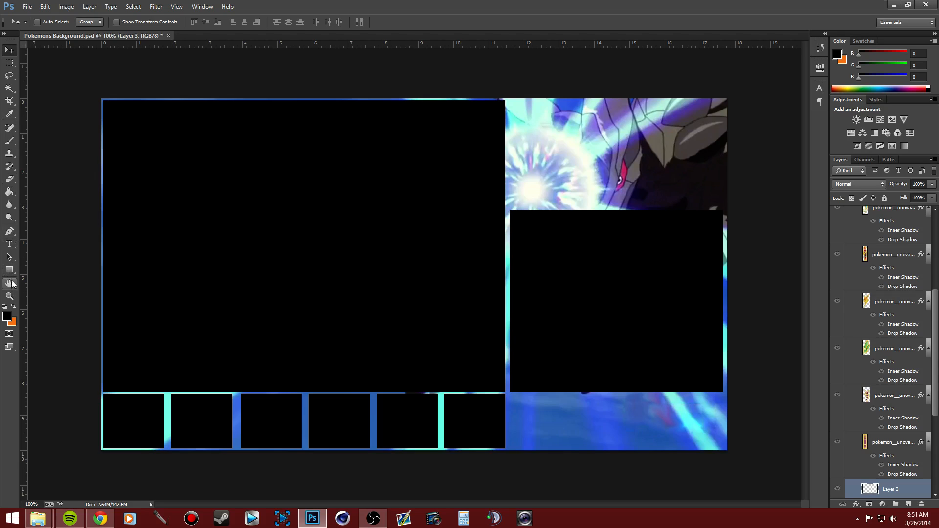
Draw a black rectangle about 439 × 108 px on the new Badges layer, directly beneath the smaller screen
left_click(9, 270)
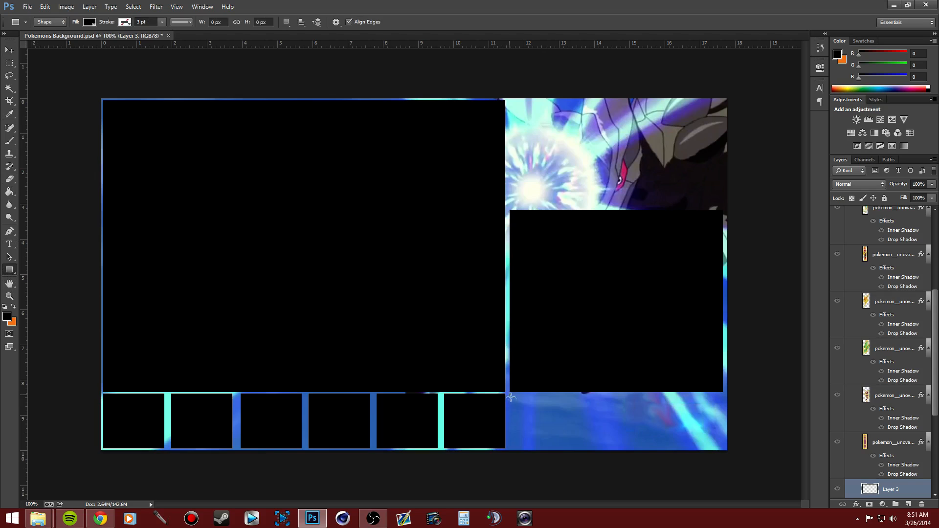
left_click_drag(510, 397, 724, 449)
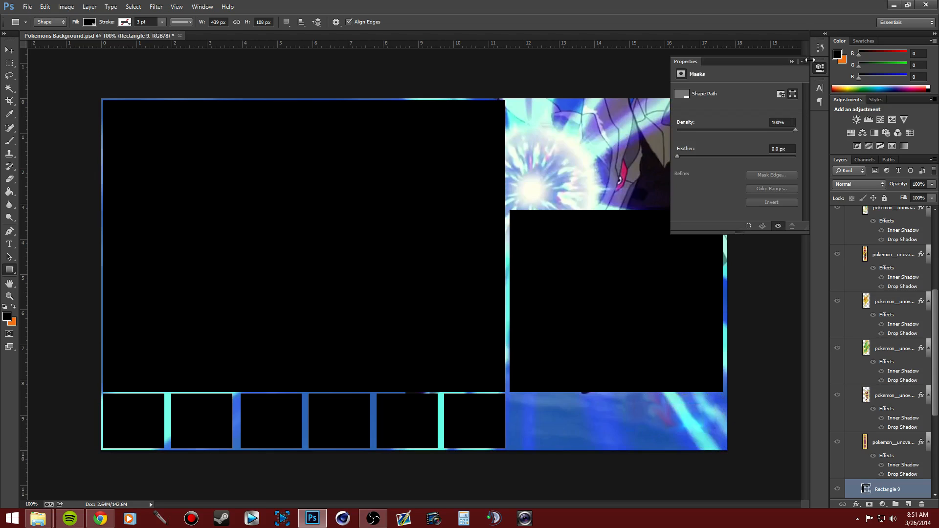
left_click(796, 324)
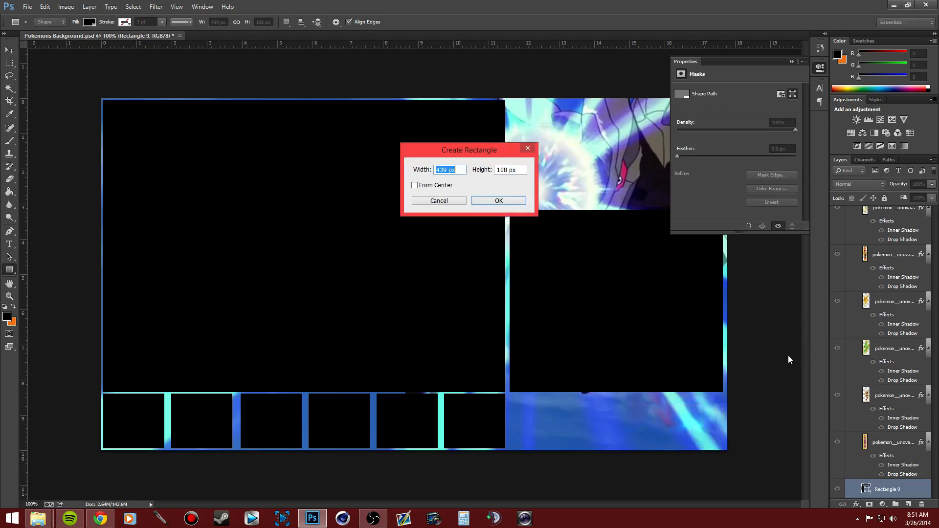
left_click(448, 200)
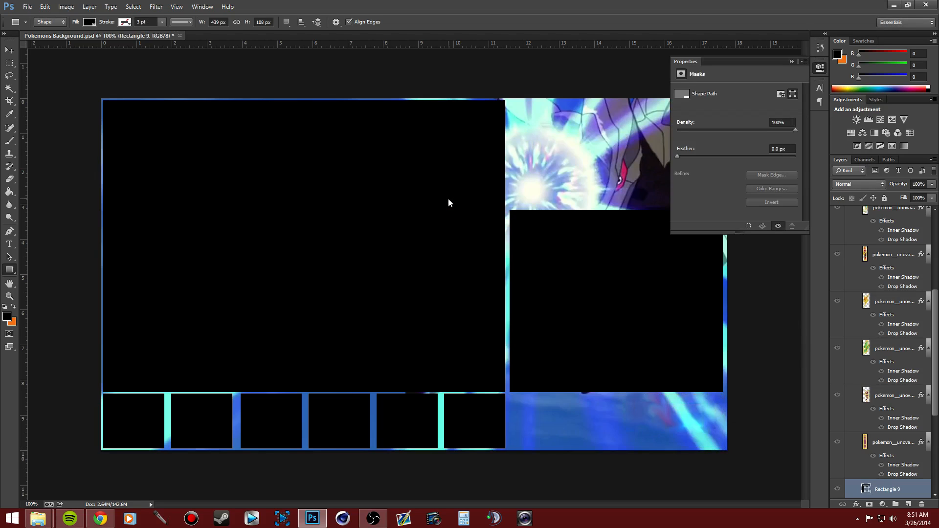
Make the wide rectangle and the badges in the Badges group visible, and collapse the shape properties
left_click(837, 490)
left_click(838, 490)
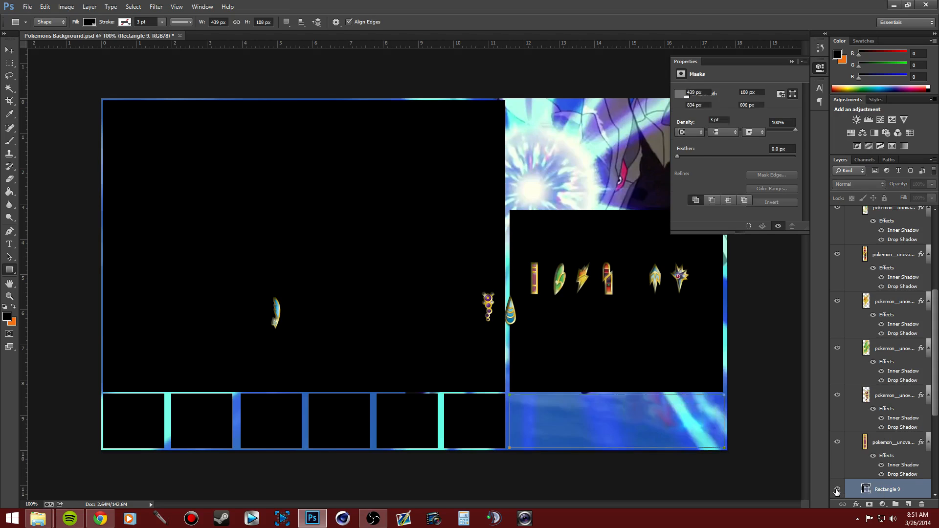
left_click(838, 489)
left_click(790, 62)
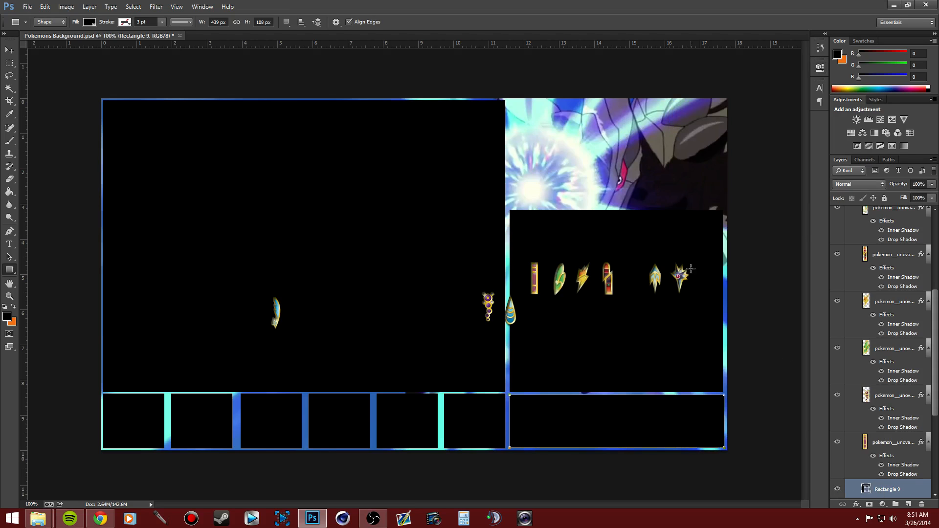
Hide and show the topmost badge layer to identify which badge it holds
scroll(849, 265, "up", 5)
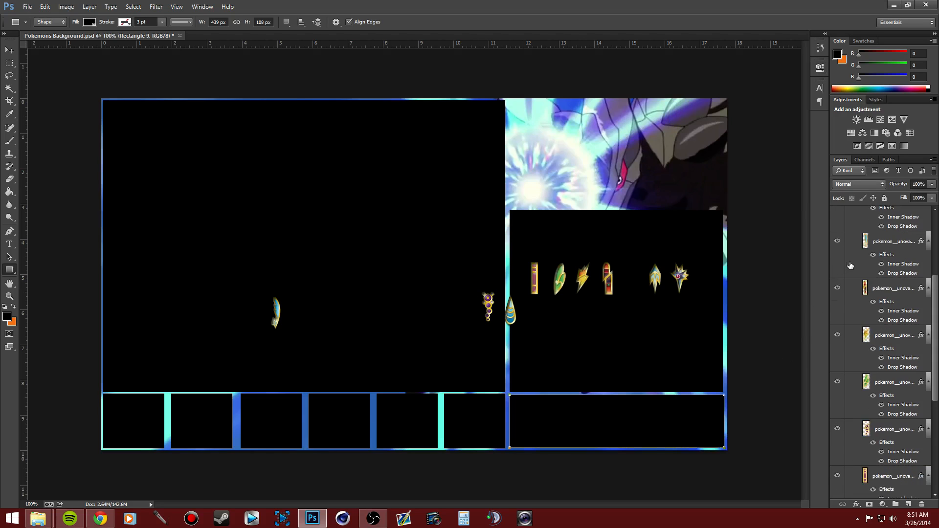
left_click(836, 239)
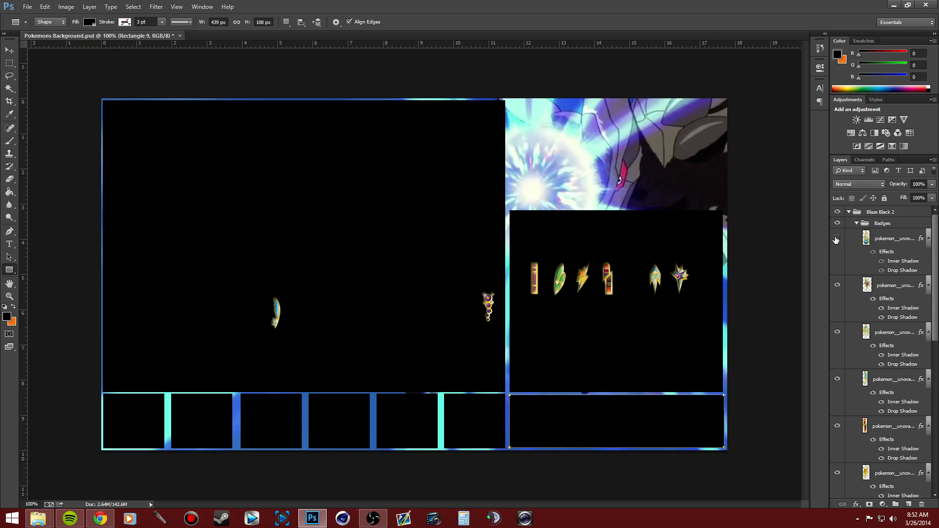
left_click(836, 240)
Select the bottom badge layer in the Badges group and move its bar-shaped badge closer to the smaller screen's left edge
left_click(9, 50)
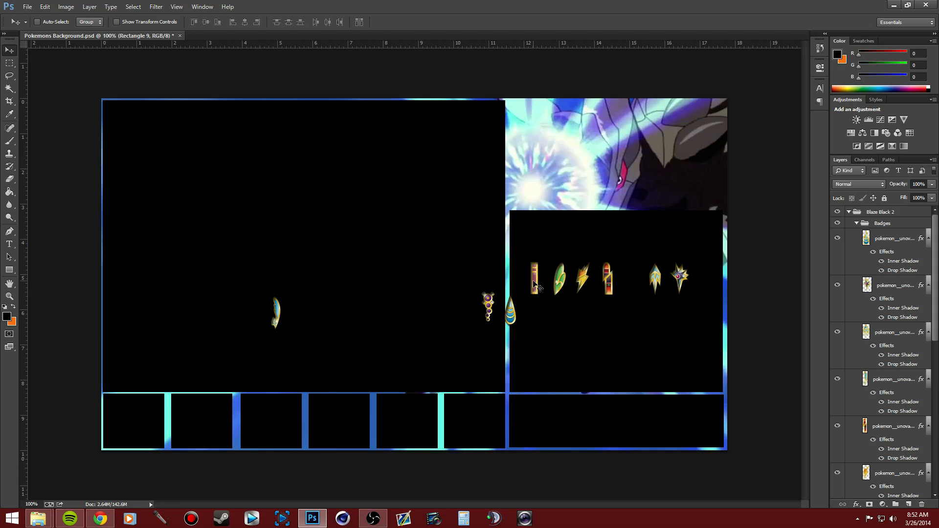
scroll(886, 438, "down", 5)
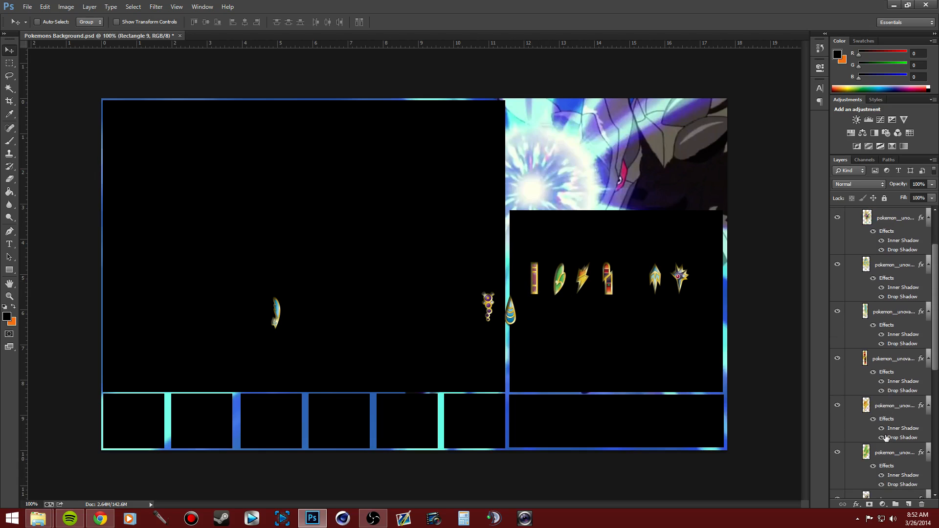
left_click(886, 443)
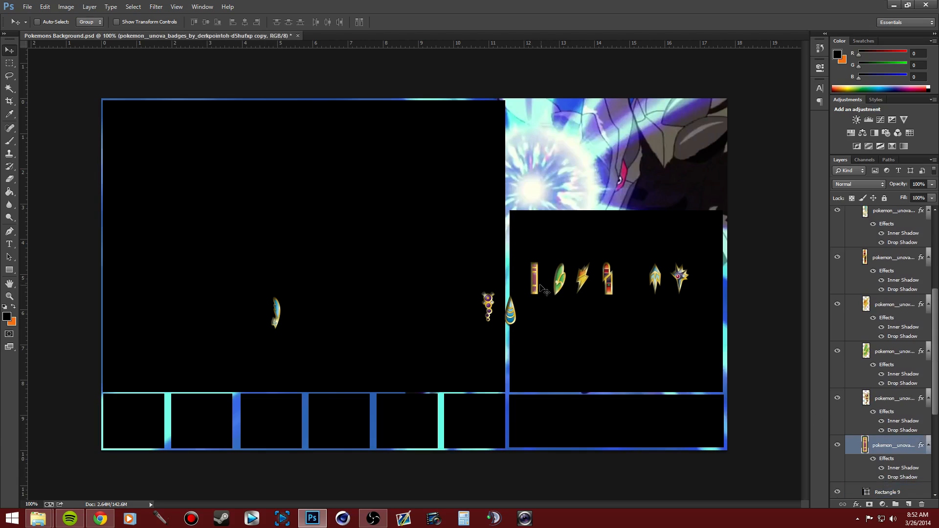
mouse_move(534, 283)
left_mouse_down()
mouse_move(520, 281)
mouse_move(494, 308)
mouse_move(525, 284)
left_mouse_up()
key("ctrl+z")
key("ctrl+z")
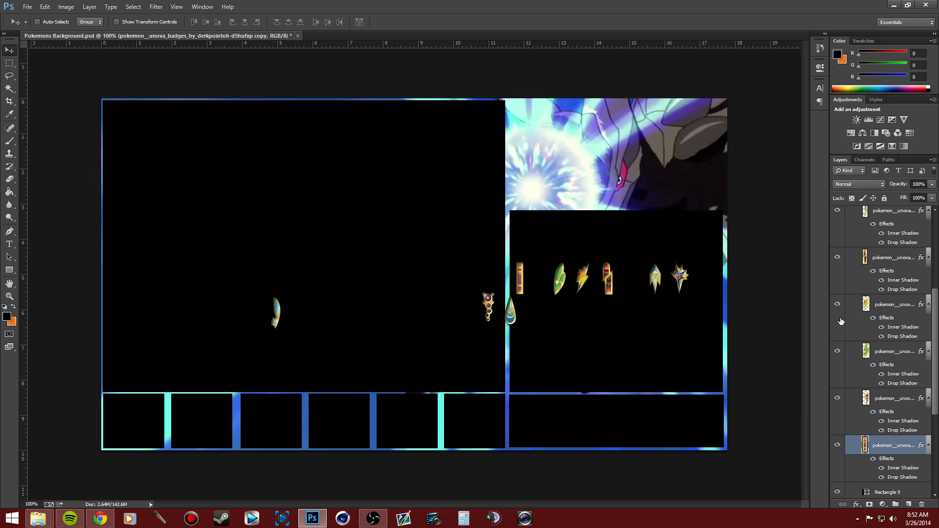
Line up the triple-circle, green leaf and lightning badges in a row beside the bar-shaped badge on the smaller screen
left_click(885, 398)
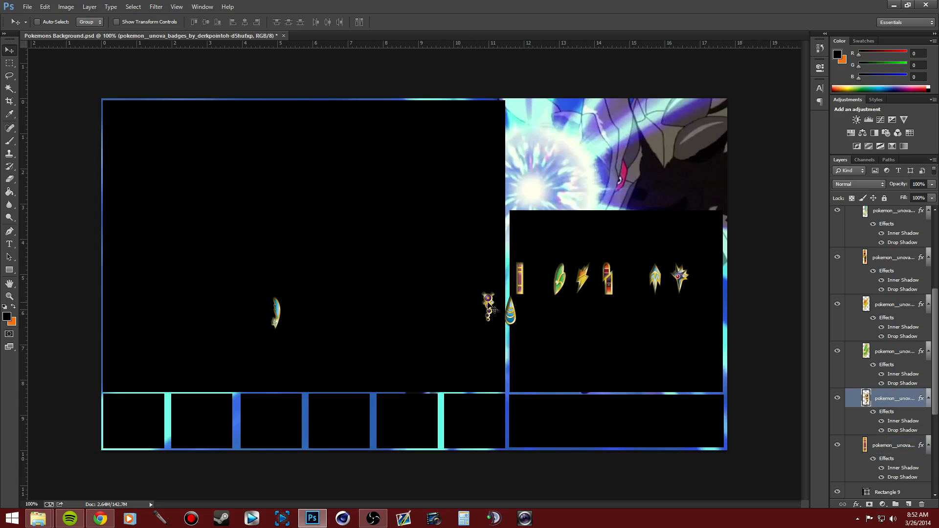
left_click_drag(490, 304, 571, 279)
left_click(883, 351)
left_click(890, 305)
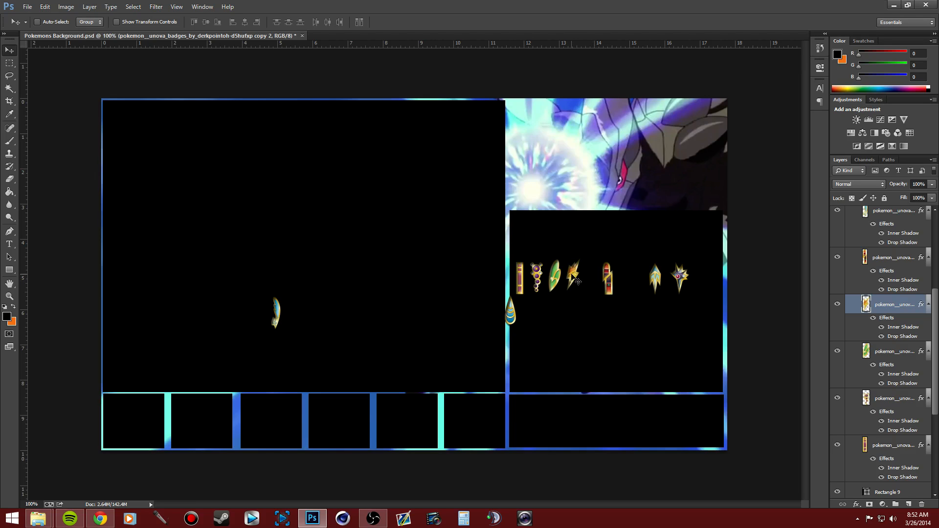
Enlarge the lightning badge to about 106% with Free Transform and apply the transformation
key("ctrl+t")
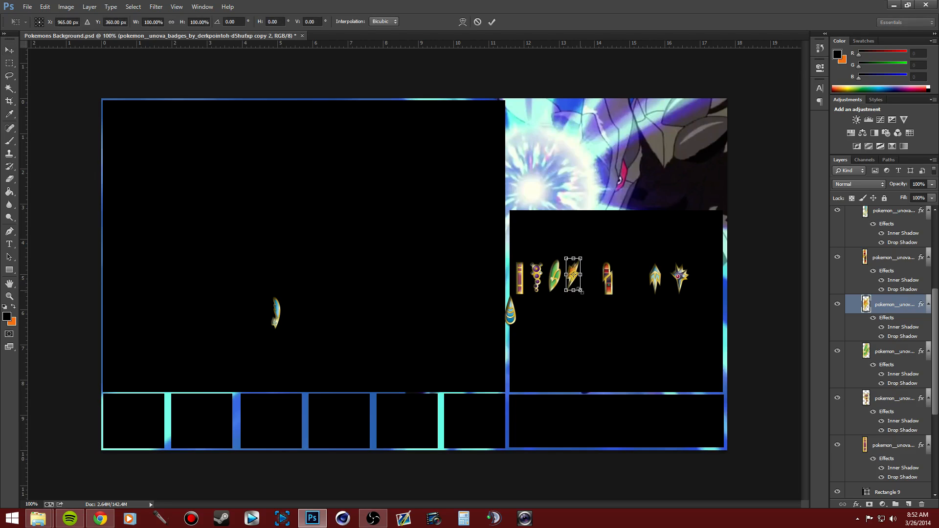
left_click_drag(581, 290, 582, 292)
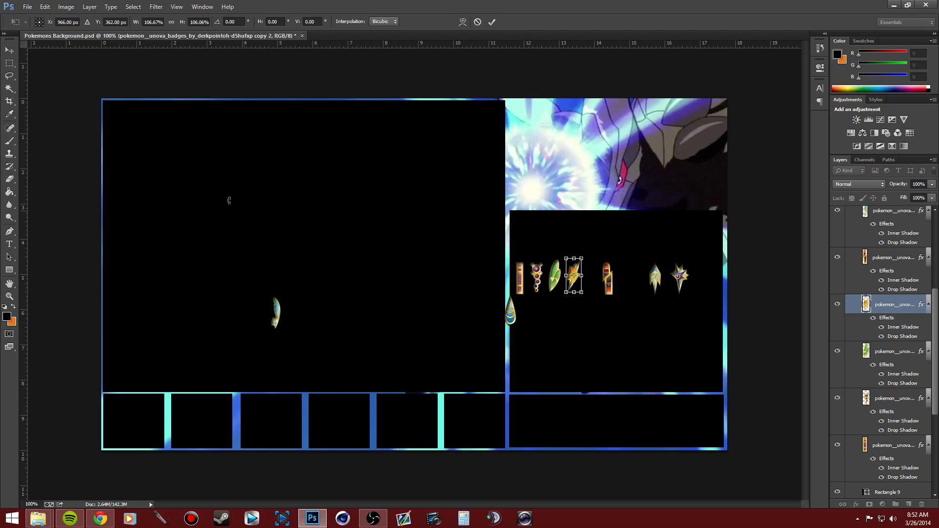
left_click(9, 50)
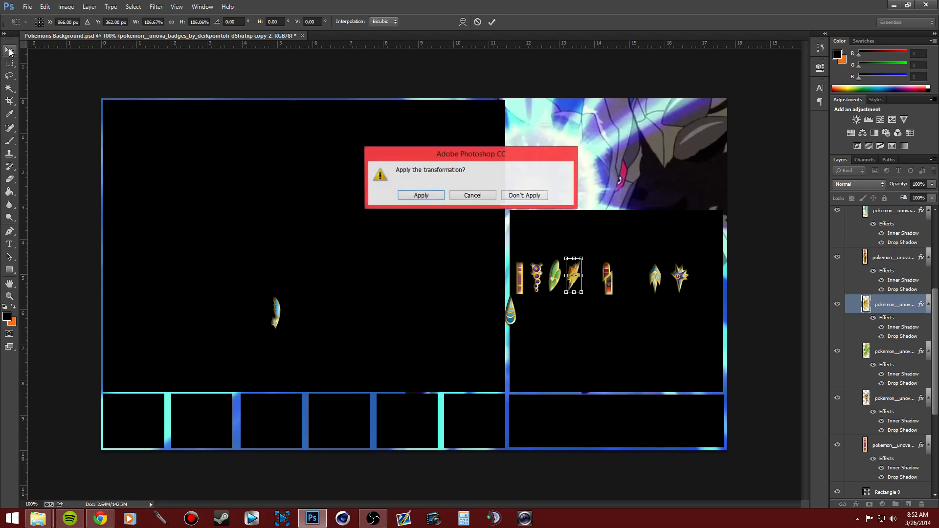
left_click(437, 194)
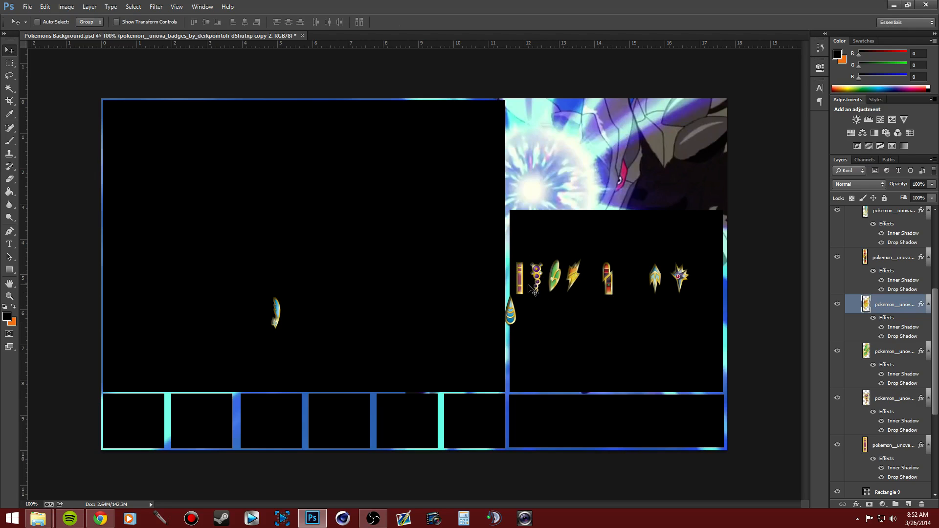
Move the red badge and the blue wing-shaped badge into the row, directly after the lightning badge
left_click(886, 260)
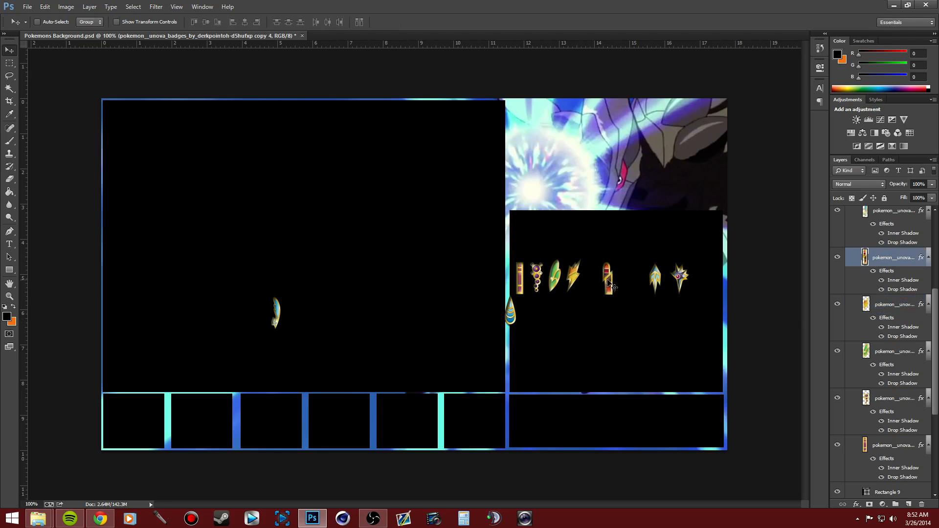
left_click_drag(607, 281, 590, 278)
left_click(882, 214)
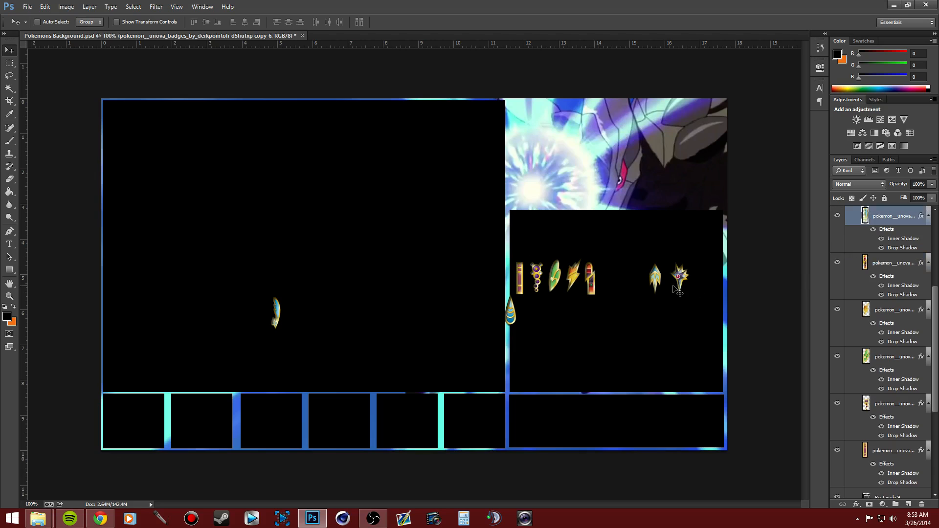
left_click_drag(642, 274, 626, 275)
left_click_drag(247, 315, 606, 282)
left_click_drag(606, 279, 606, 279)
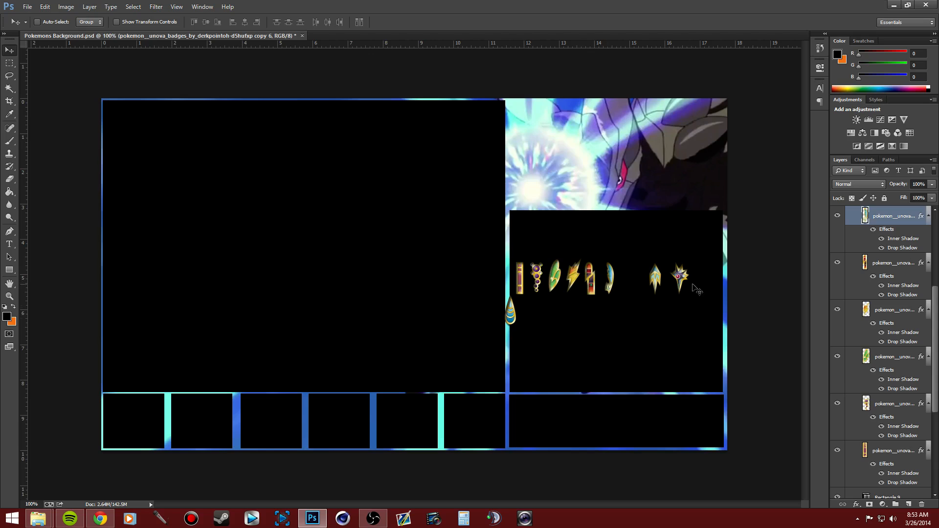
Select the pale arrow-shaped badge's layer and move the badge next to the blue wing-shaped badge
scroll(889, 252, "up", 3)
left_click(889, 250)
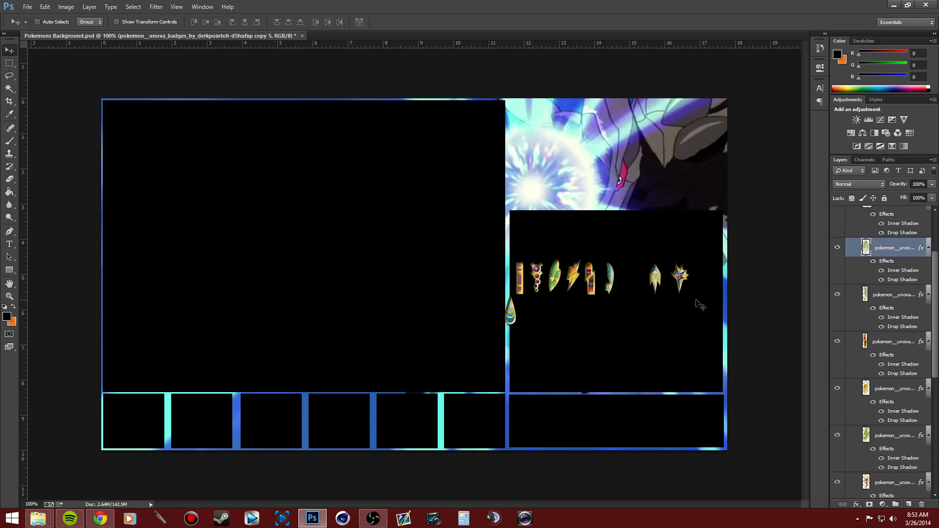
left_click_drag(657, 279, 629, 279)
Switch to Chrome, check the Pokemon black 2 badges image results for the badge set and order, and return to Photoshop
left_click(98, 519)
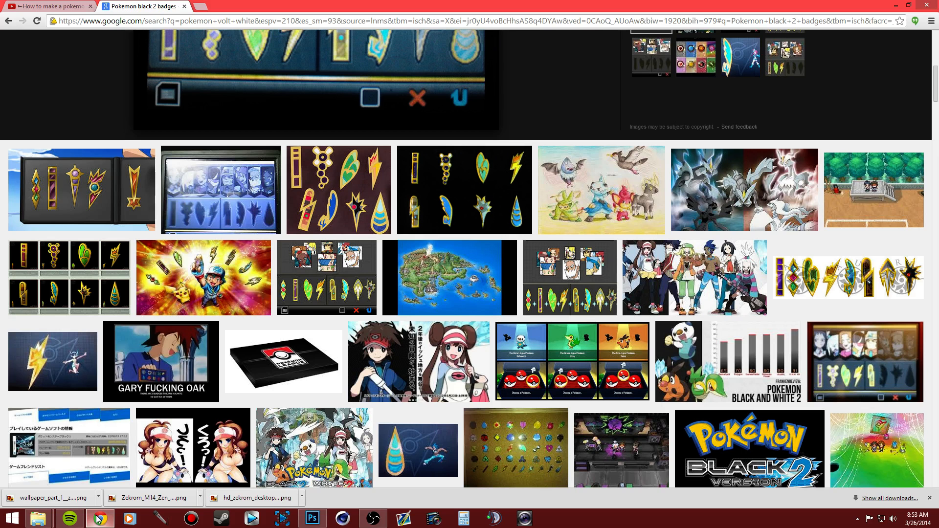
left_click(98, 520)
left_click(94, 522)
left_click(98, 522)
left_click(98, 522)
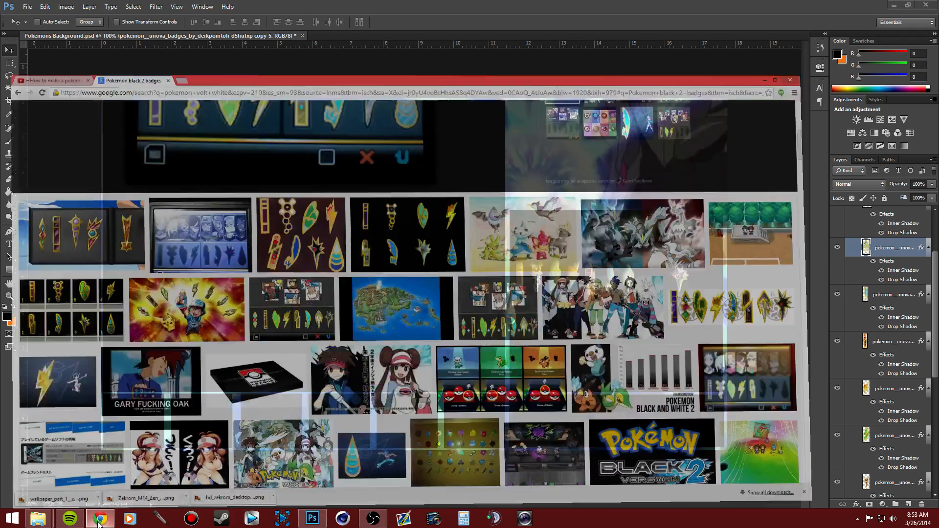
left_click(98, 522)
Move the pale arrow-shaped badge out of the row, hide it and delete its layer
left_click_drag(626, 283, 633, 317)
left_click(837, 247)
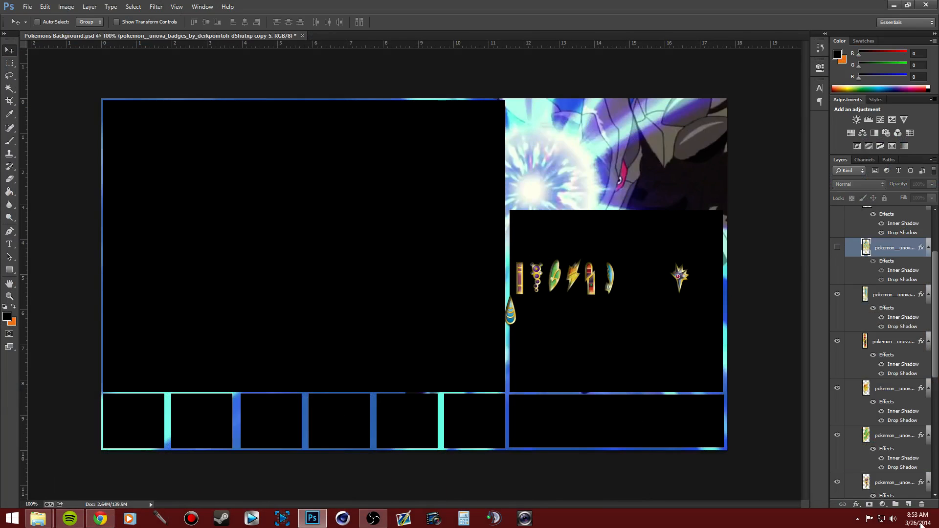
left_click(922, 504)
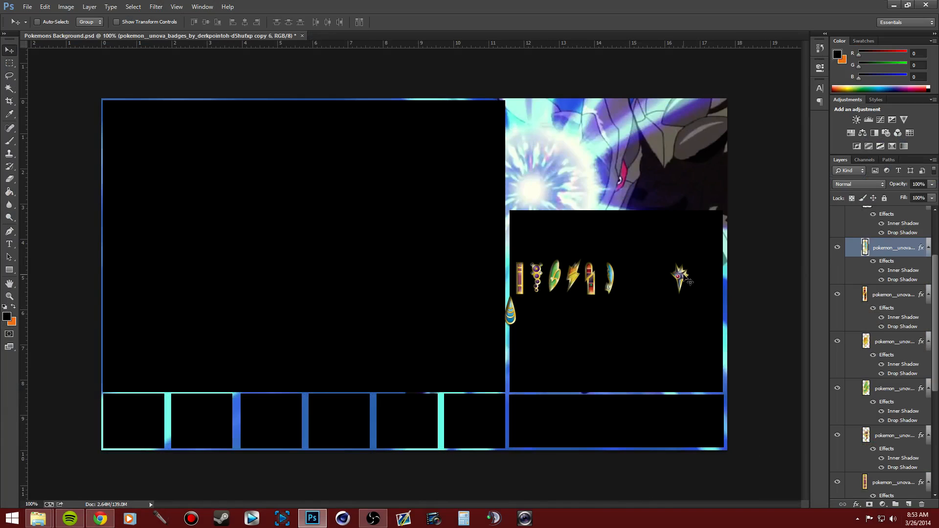
Move the star-shaped badge and the teardrop badge to the end of the badge row
scroll(880, 251, "up", 1)
left_click(874, 250)
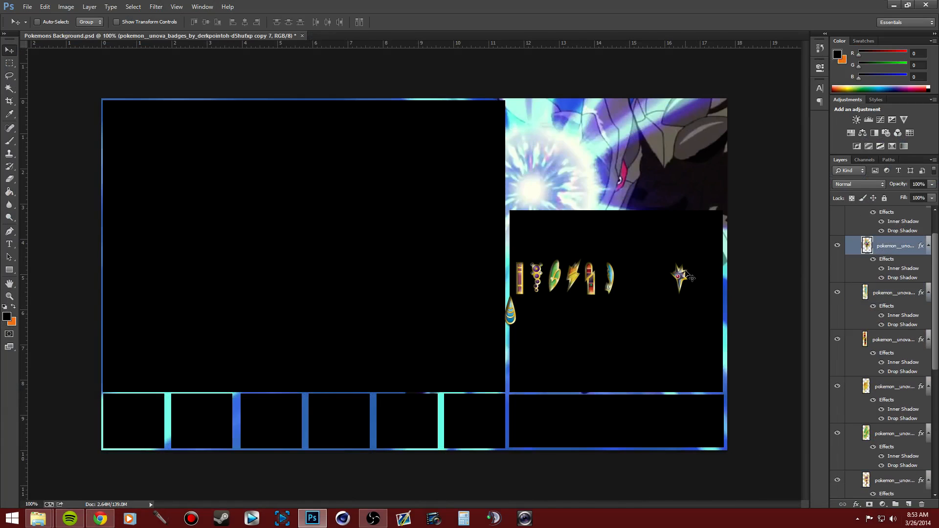
left_click_drag(684, 282, 636, 279)
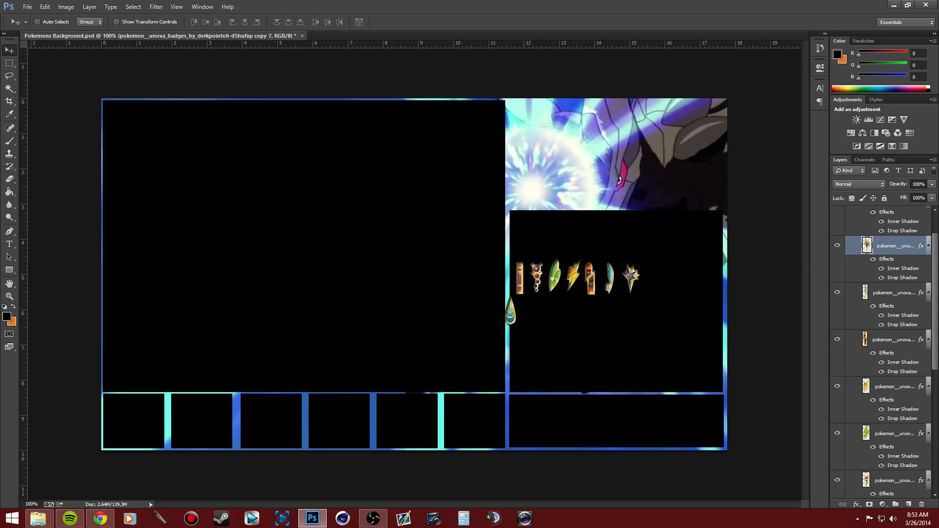
left_click(512, 316, "ctrl")
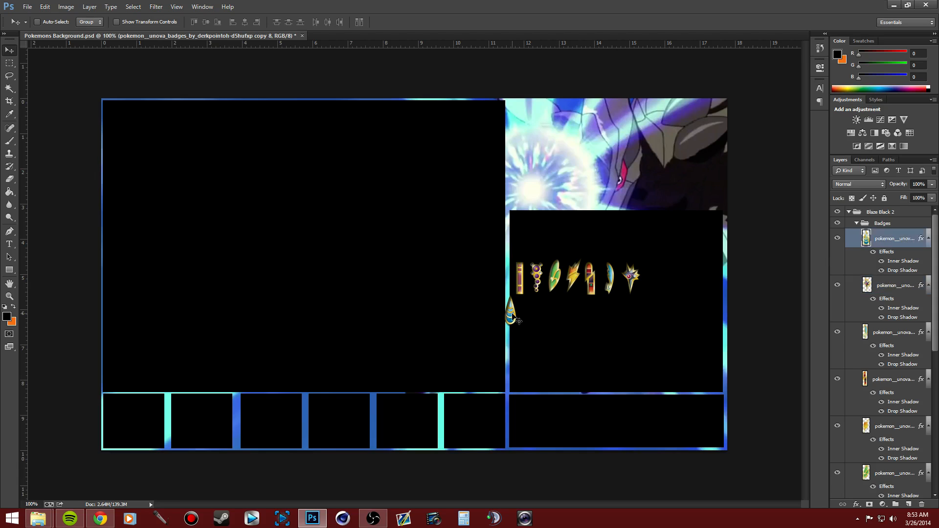
left_click_drag(519, 317, 653, 286)
Select all eight badge layers and move the badge row down into the black rectangle beneath the smaller screen
scroll(898, 293, "down", 5)
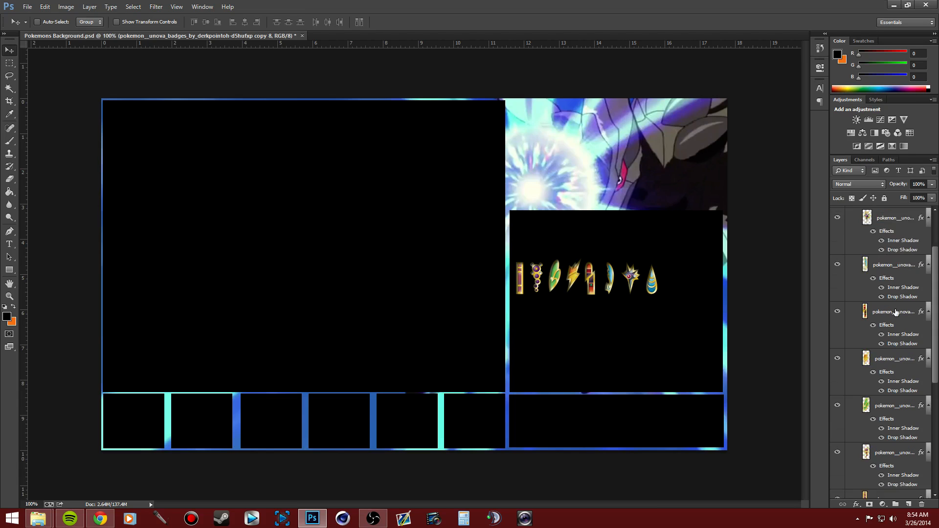
left_click(890, 388, "shift")
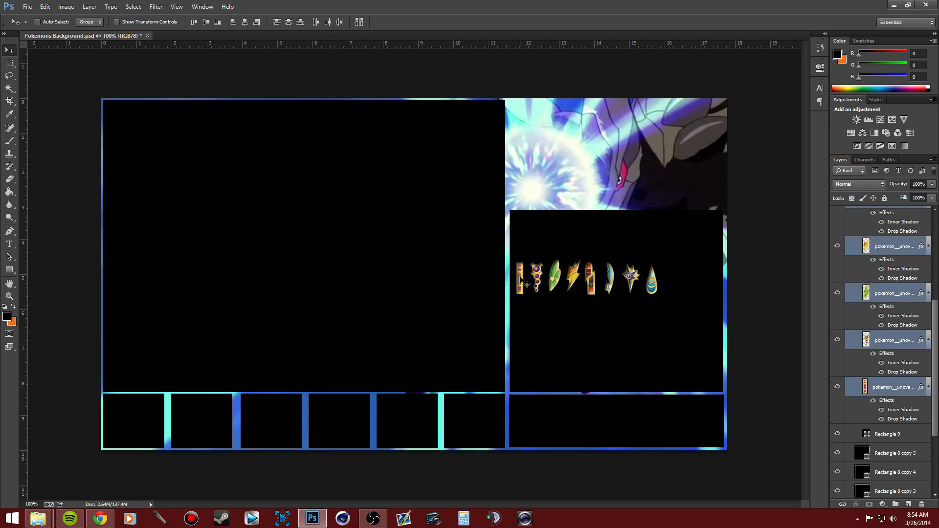
left_click_drag(524, 282, 550, 419)
Enlarge the badge row to about 129%, center it in the black badge rectangle and apply the transformation
key("ctrl+t")
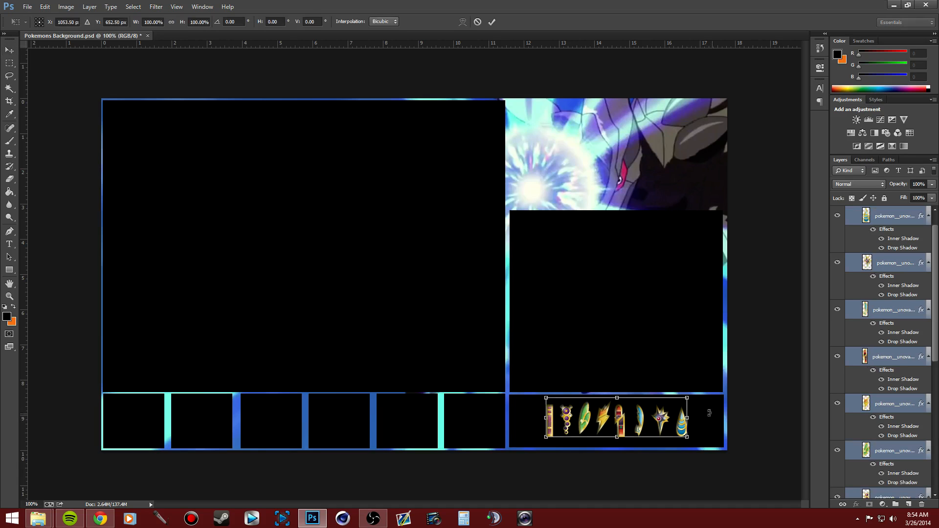
left_click_drag(686, 398, 728, 386)
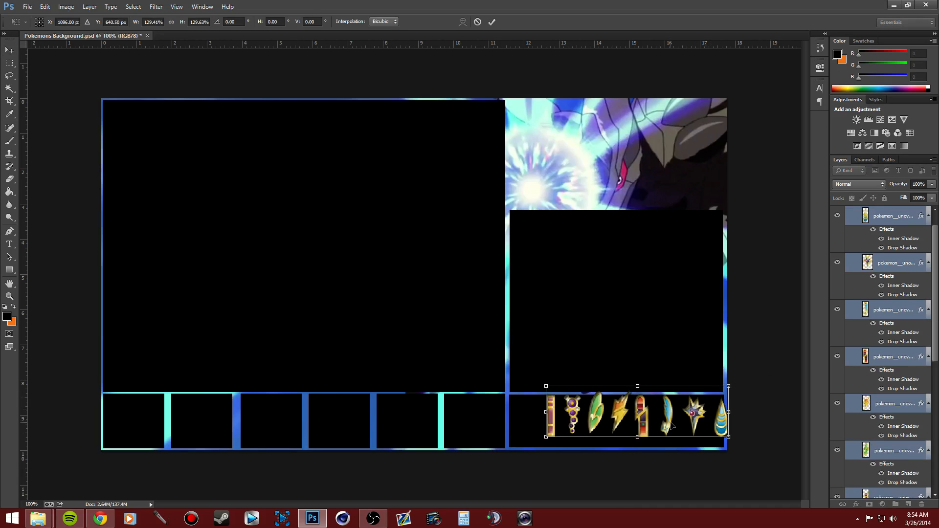
left_click_drag(656, 425, 648, 429)
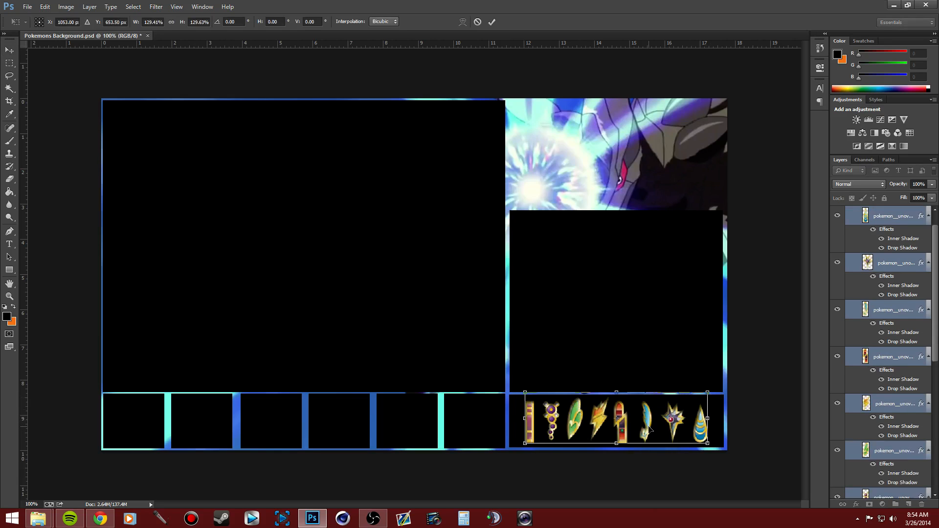
left_click(9, 51)
left_click(433, 196)
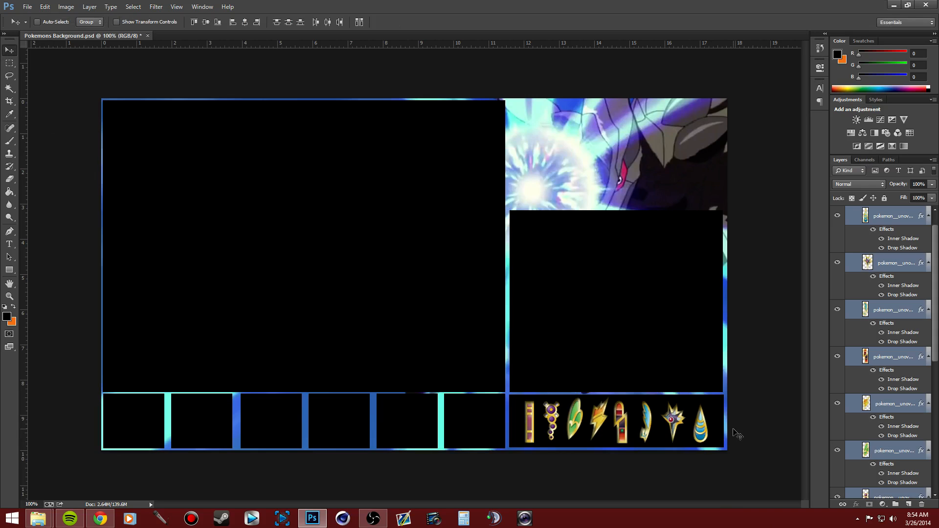
Scale the eight badges down to about 97% and apply the transformation
key("ctrl+t")
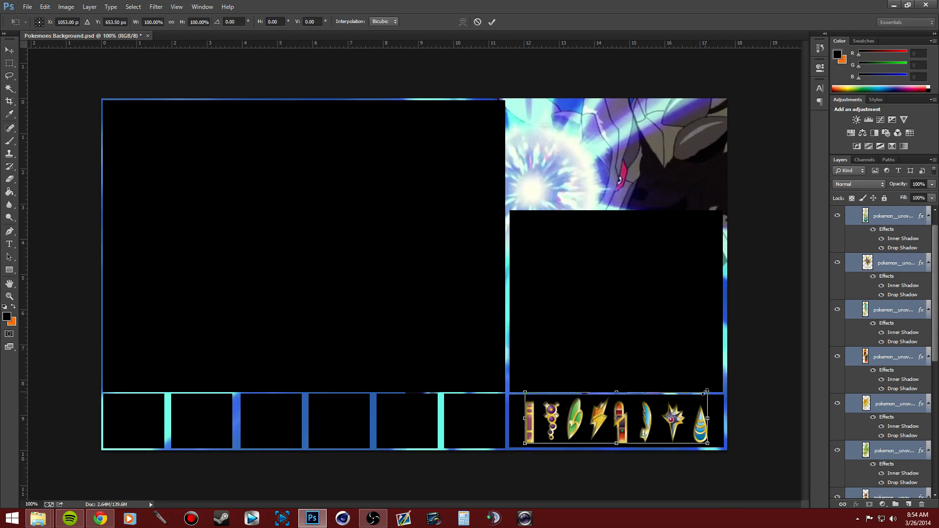
left_click_drag(708, 393, 702, 394)
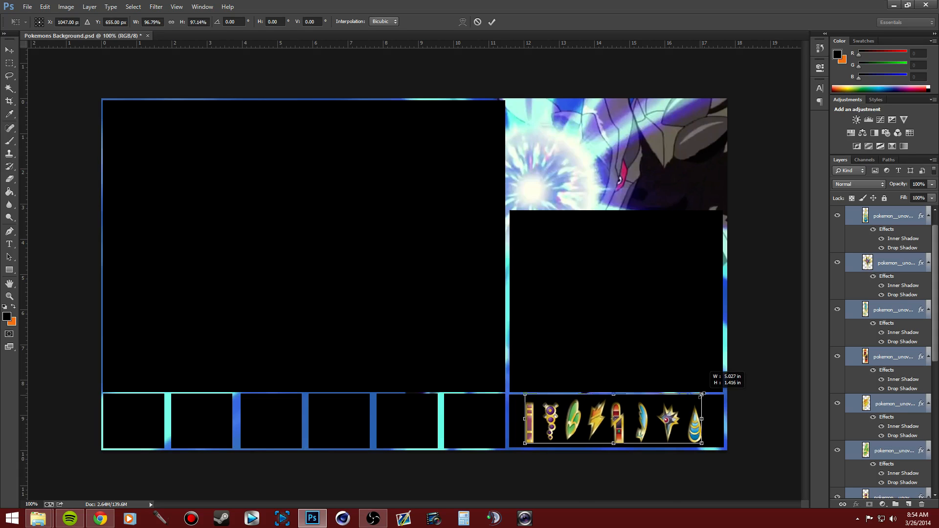
left_click(11, 47)
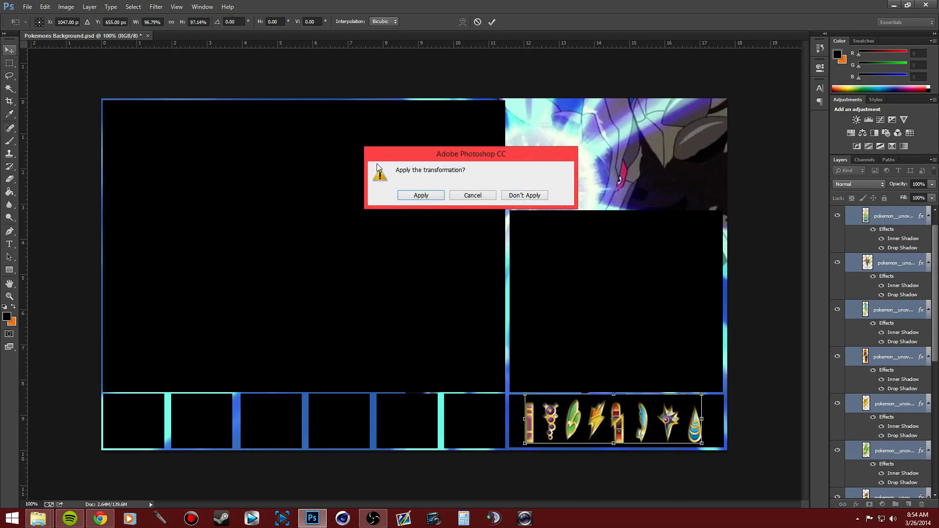
left_click(418, 198)
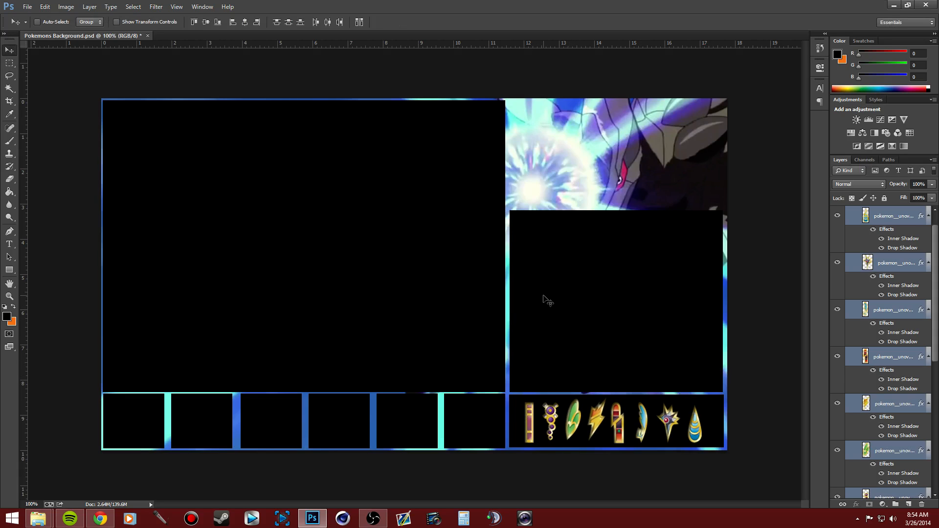
Review the layers of the Blaze Black 2 group and collapse the Badges group
left_click(856, 218)
scroll(885, 294, "down", 5)
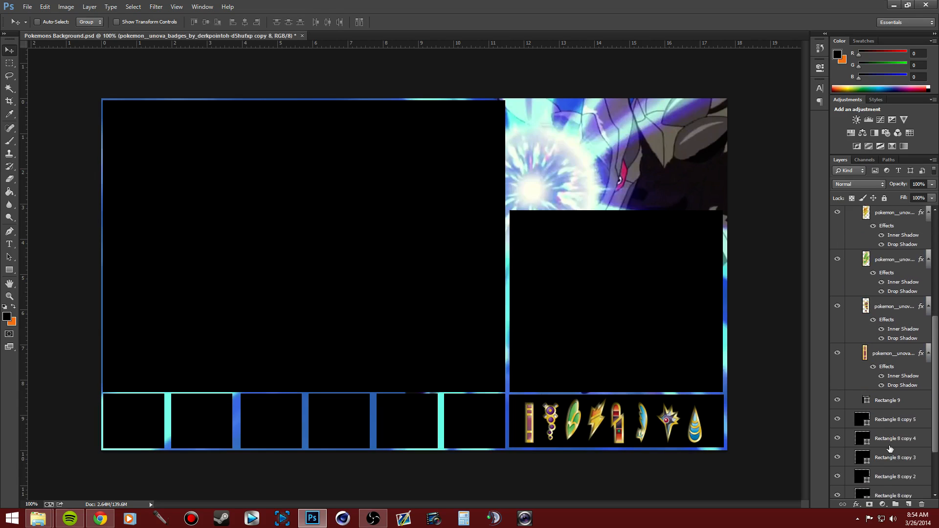
scroll(921, 465, "down", 2)
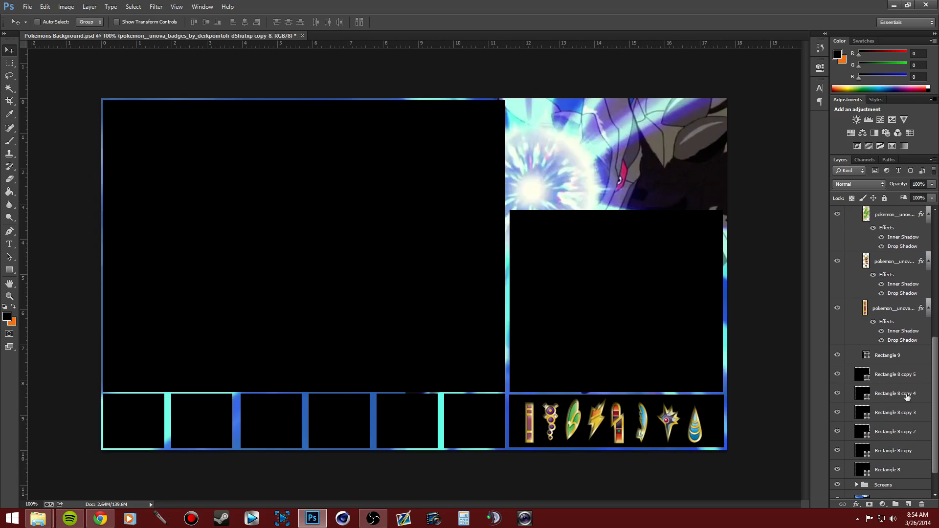
scroll(912, 360, "down", 1)
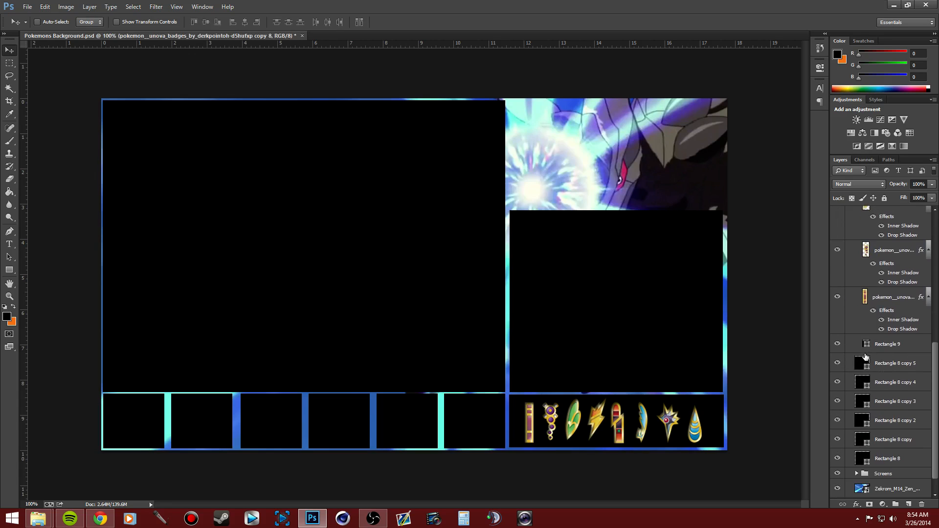
scroll(843, 300, "up", 6)
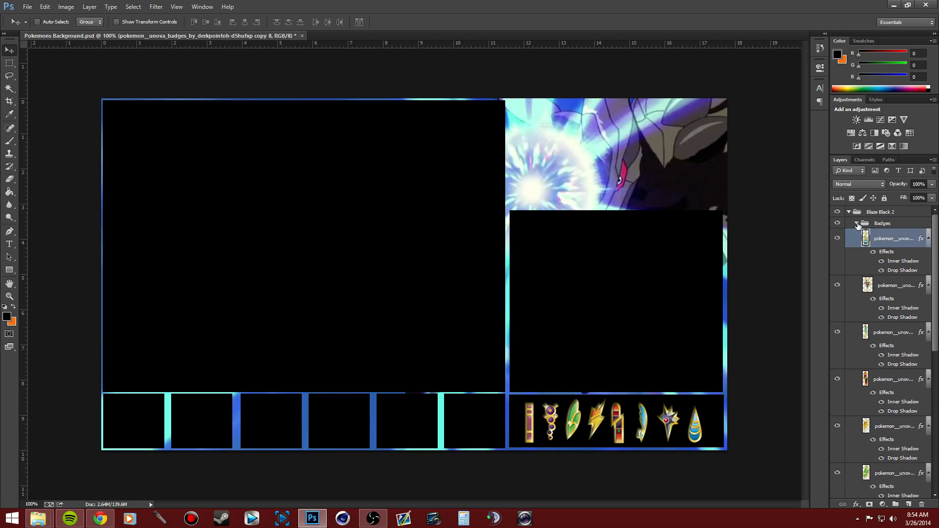
left_click(857, 224)
Hide the Badges group, the Screens group and the Zekrom image layer so only the six small boxes show
left_click(838, 222)
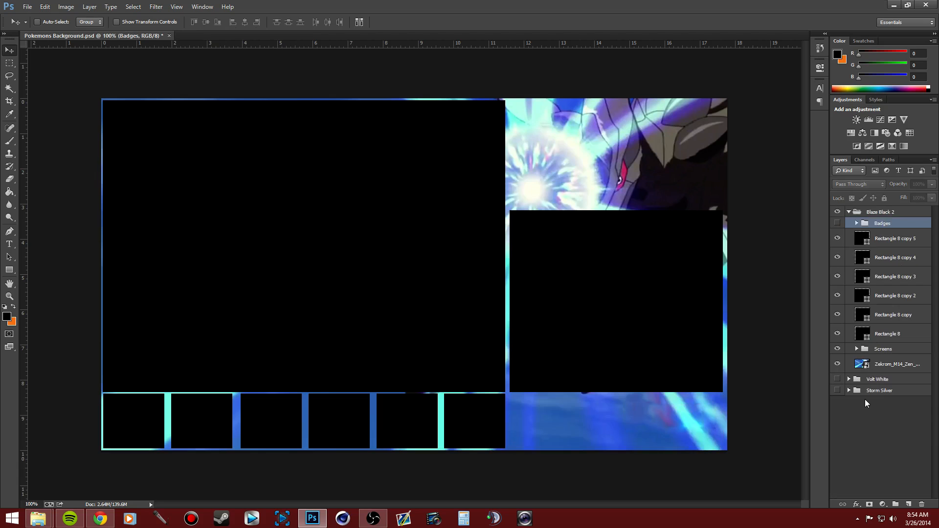
left_click(837, 349)
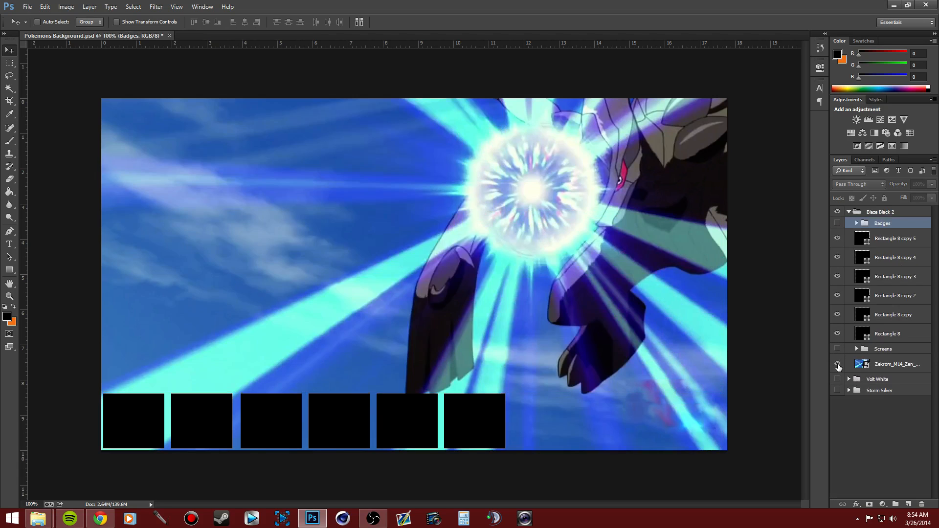
left_click(838, 364)
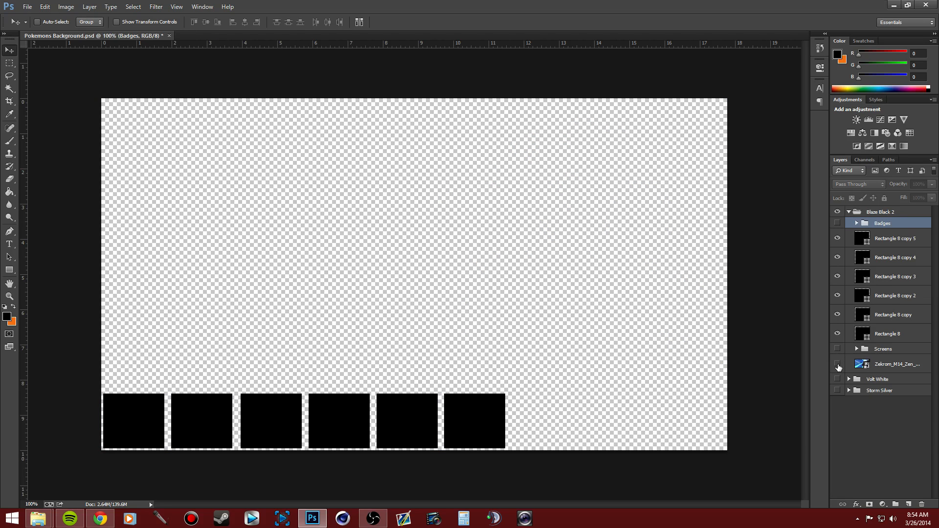
Merge the six visible small boxes into one layer and show the Screens, Zekrom image and Badges layers again
right_click(881, 242)
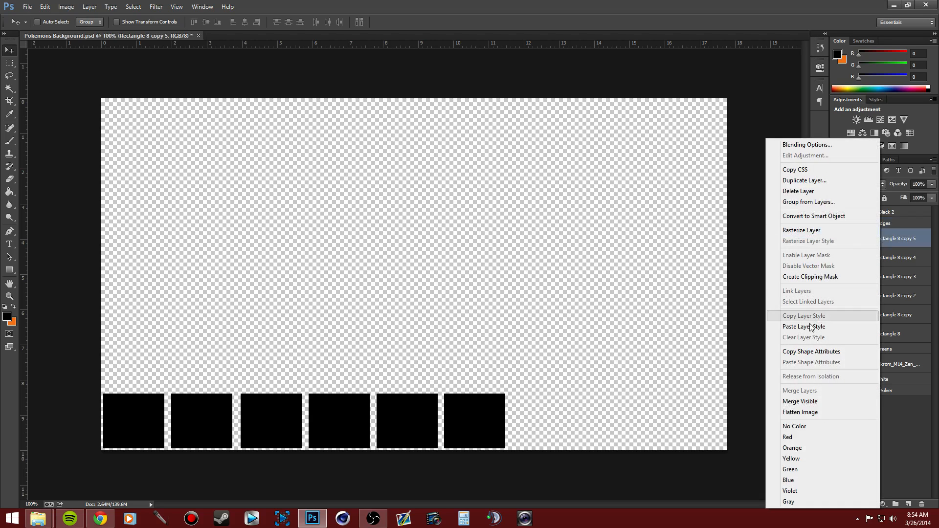
left_click(800, 402)
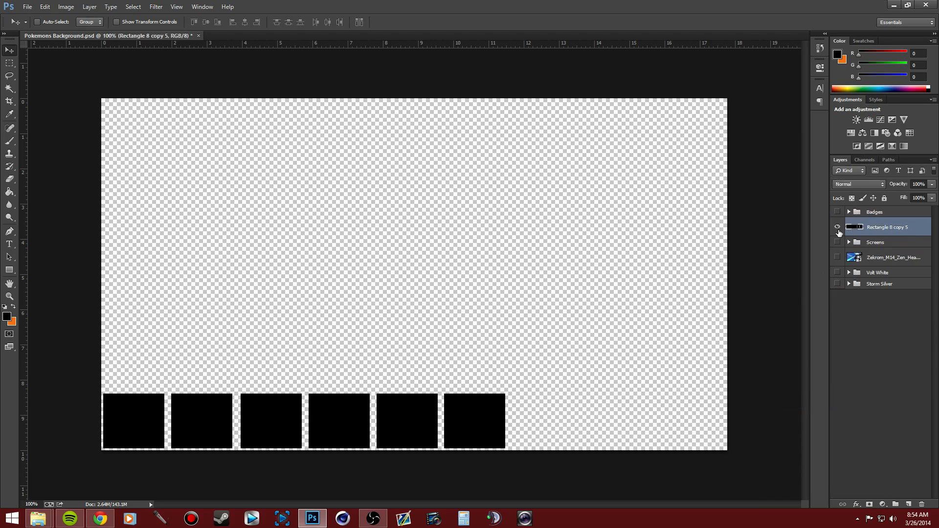
left_click_drag(843, 257, 844, 240)
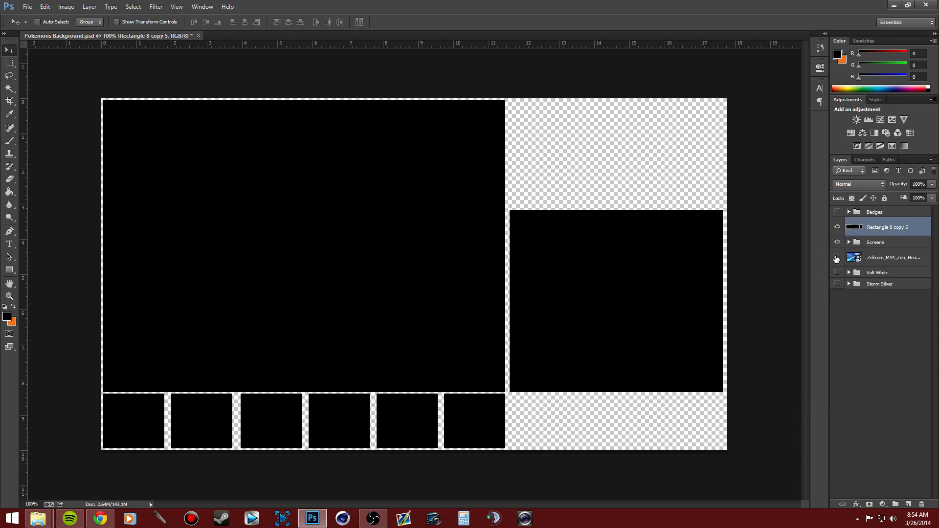
left_click(837, 213)
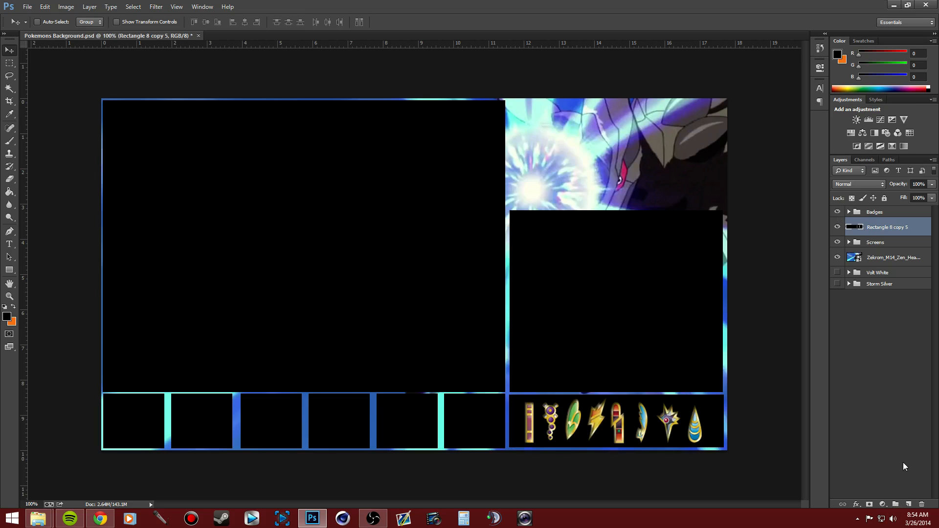
Create a new layer group above the merged boxes layer and name it Blaze Black 2
left_click(896, 504)
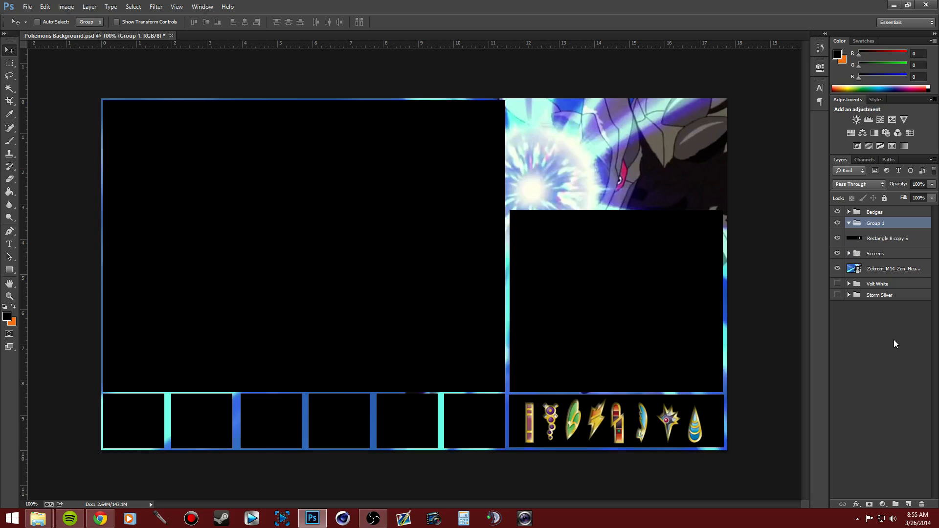
double_click(882, 224)
key("BackSpace")
type("Blaze Black 2")
left_click(909, 351)
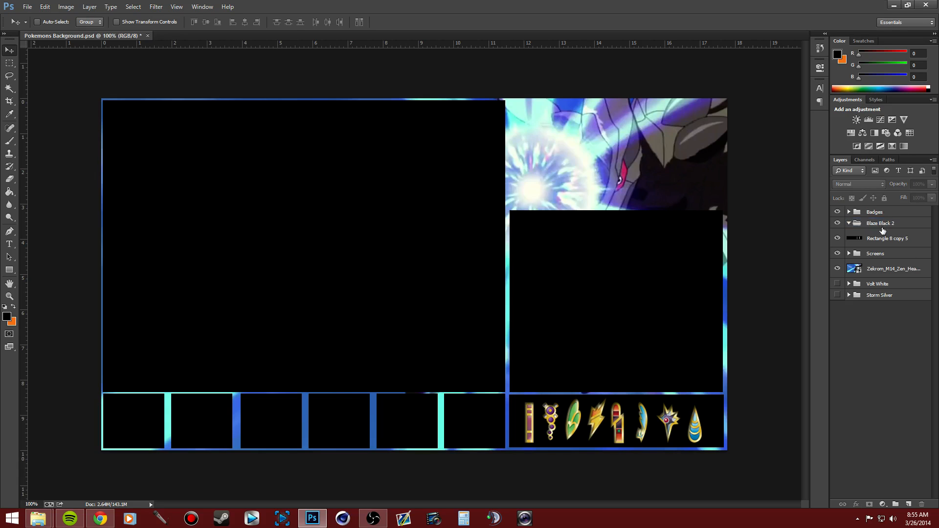
Move the Blaze Black 2 group to the top of the layer stack and place the Zekrom, boxes, Screens and Badges layers in it
left_click_drag(882, 225, 881, 206)
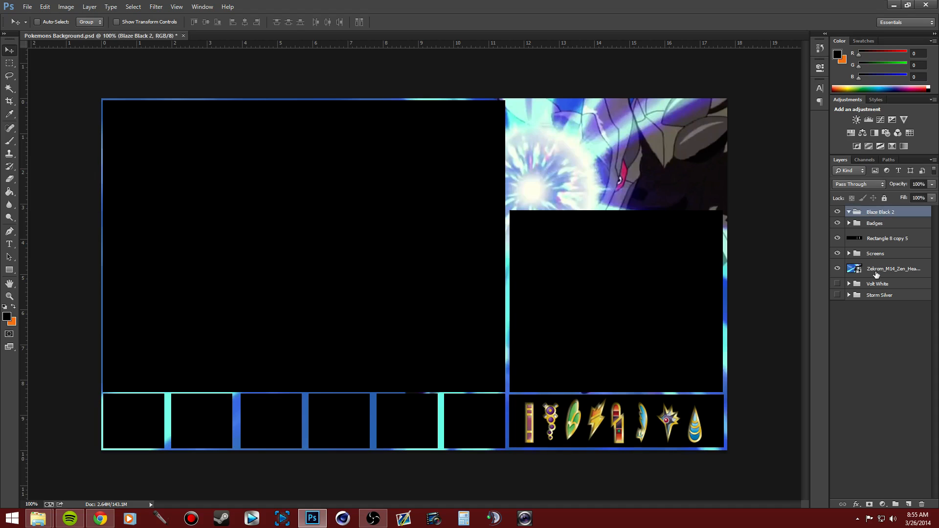
left_click_drag(877, 272, 876, 220)
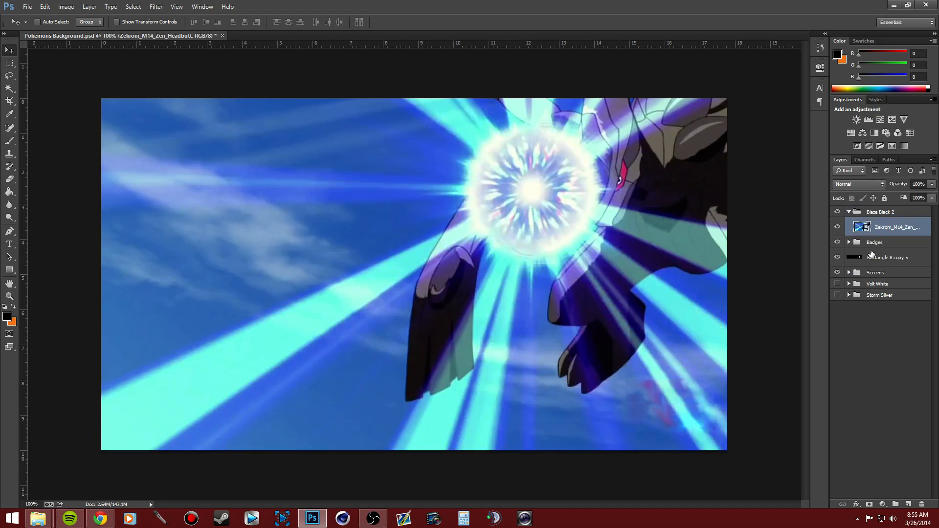
left_click_drag(879, 258, 879, 208)
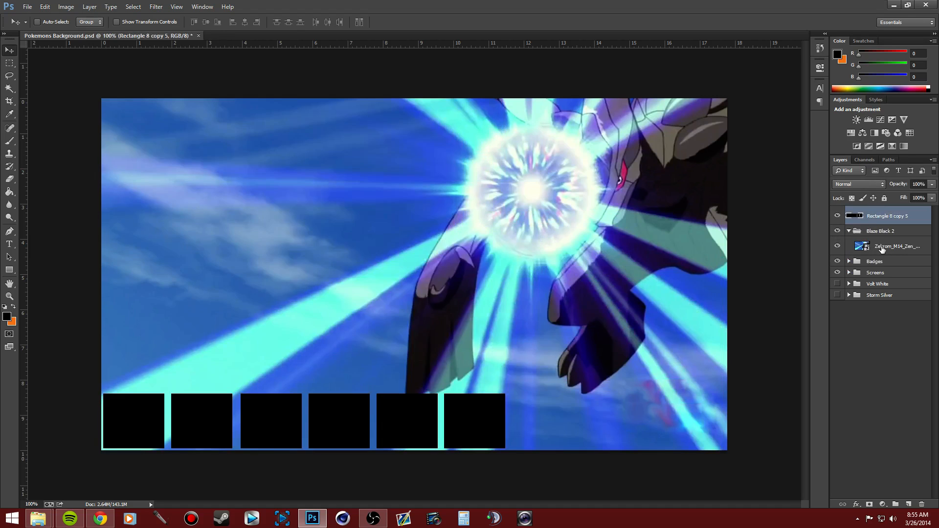
left_click_drag(877, 274, 879, 216)
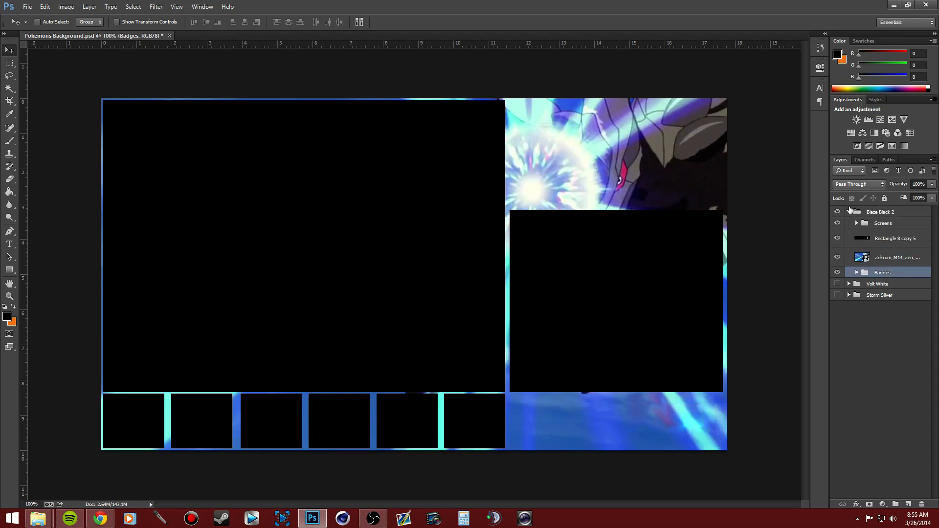
Reorder the Blaze Black 2 group so Badges is on top, followed by the boxes, Screens and the Zekrom image
left_click(848, 211)
left_click(849, 211)
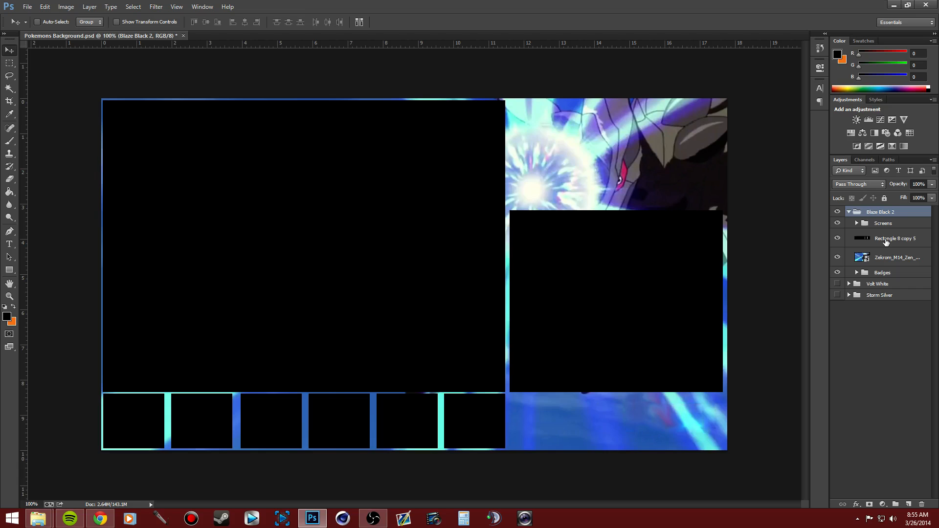
mouse_move(890, 228)
left_mouse_down()
mouse_move(882, 270)
mouse_move(882, 220)
left_mouse_up()
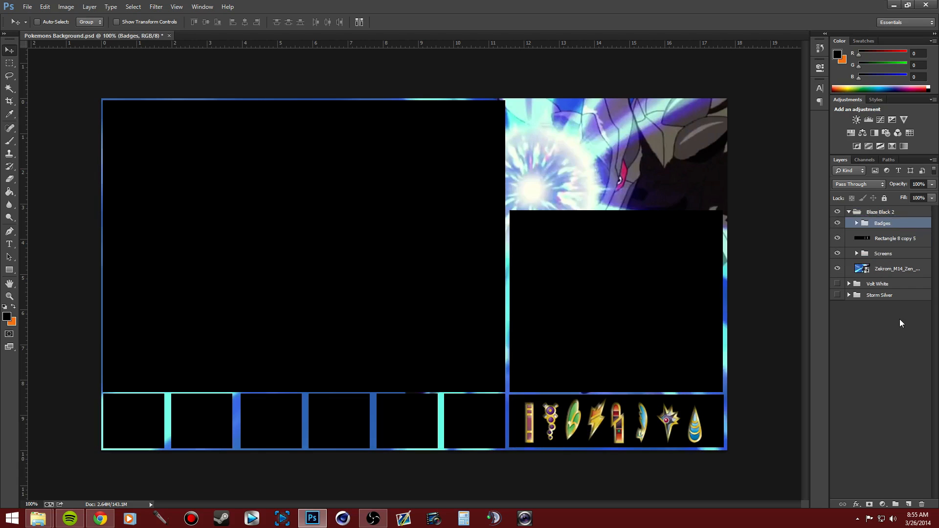
Create a group named Team inside Blaze Black 2, move the merged boxes layer into it and collapse it
left_click(895, 504)
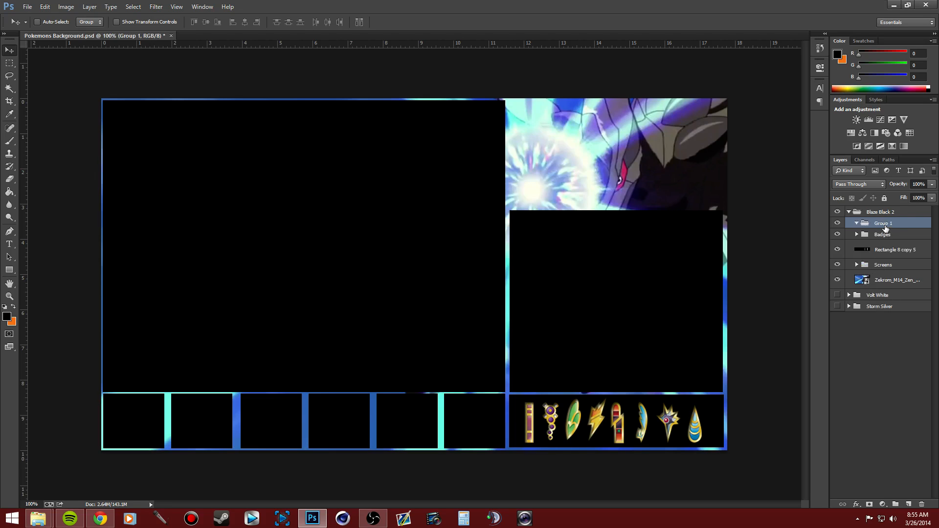
double_click(884, 223)
type("Team")
left_click(891, 344)
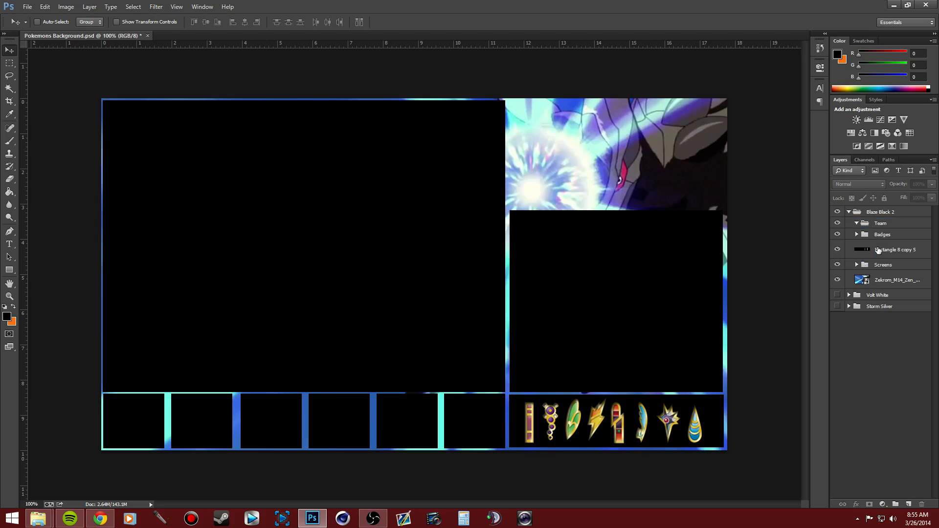
left_click_drag(878, 250, 879, 225)
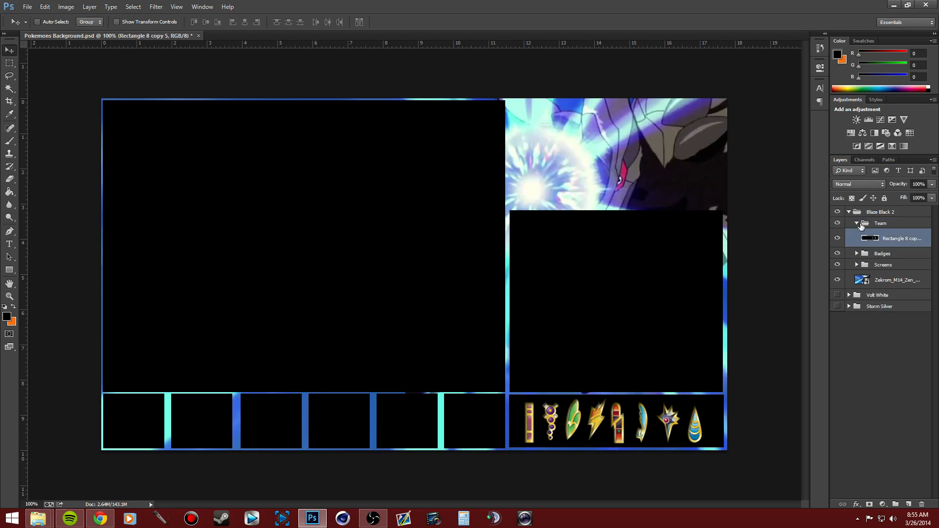
left_click(857, 224)
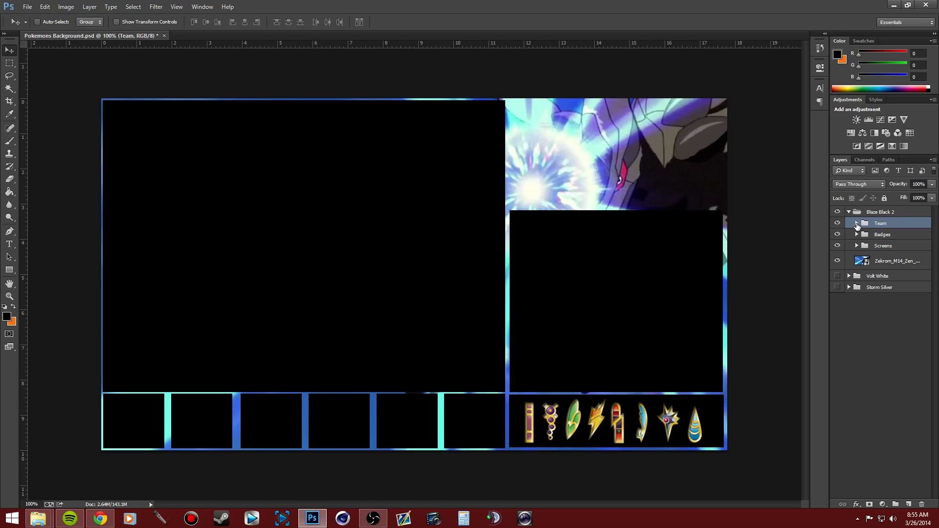
Add a white (ffffff) Stroke layer style to the black rectangle behind the badges, Rectangle 9
left_click(856, 234)
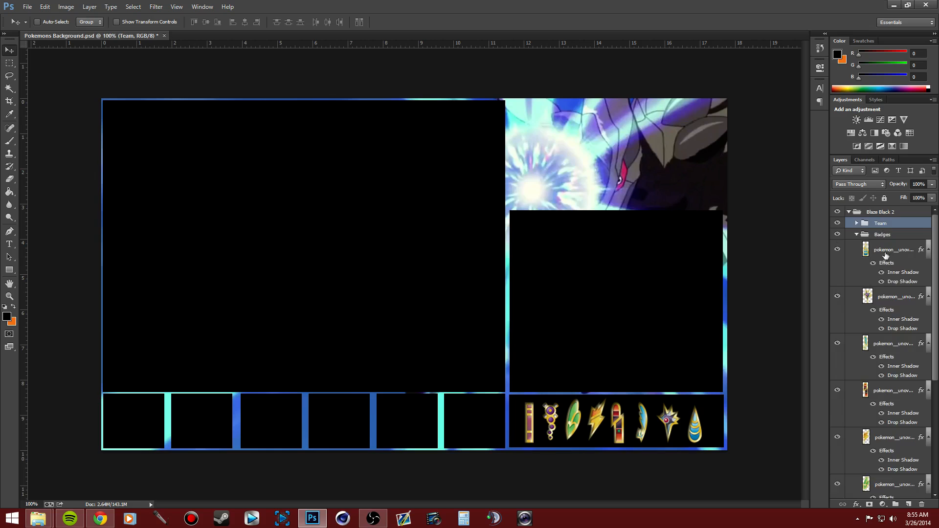
scroll(892, 406, "down", 4)
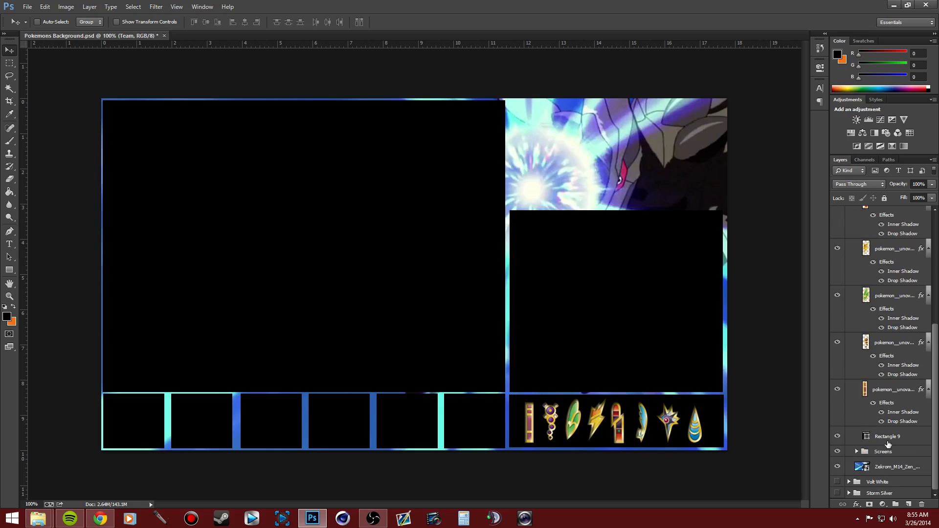
left_click(887, 438)
right_click(888, 439)
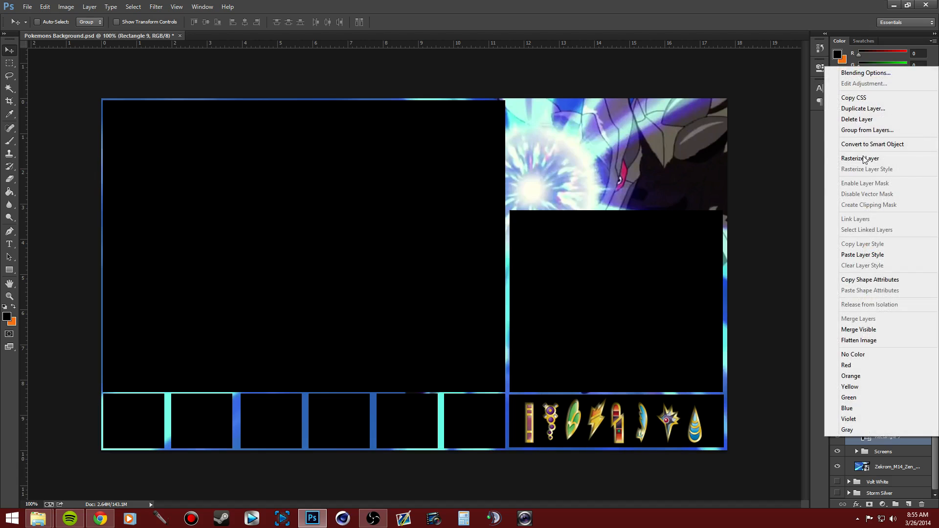
left_click(860, 74)
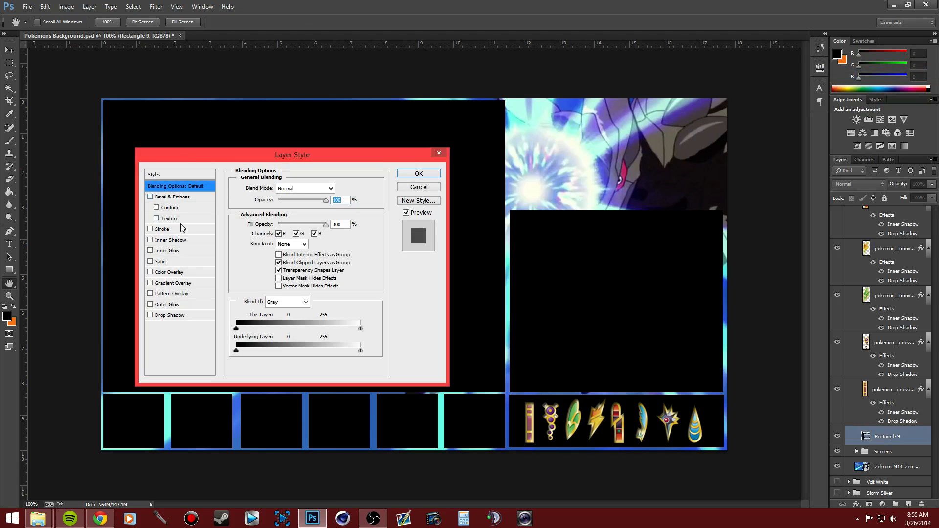
left_click(150, 229)
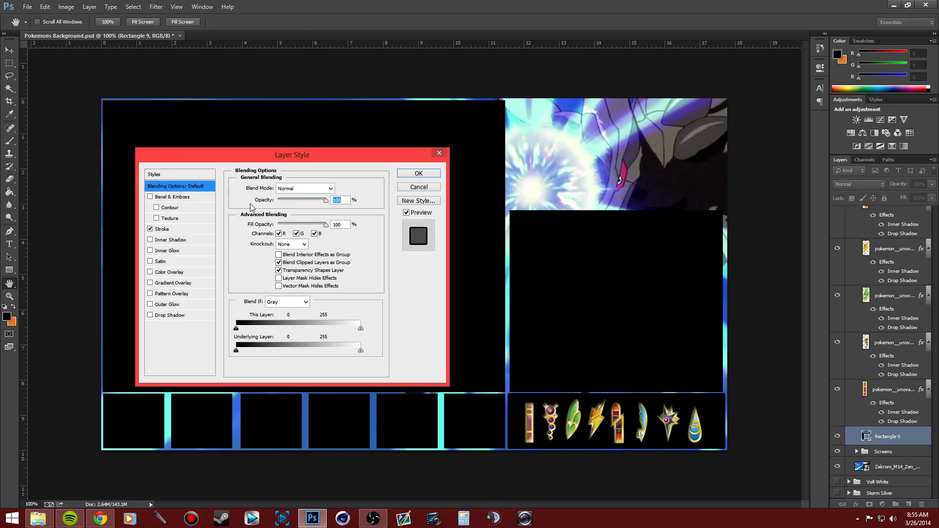
left_click(181, 230)
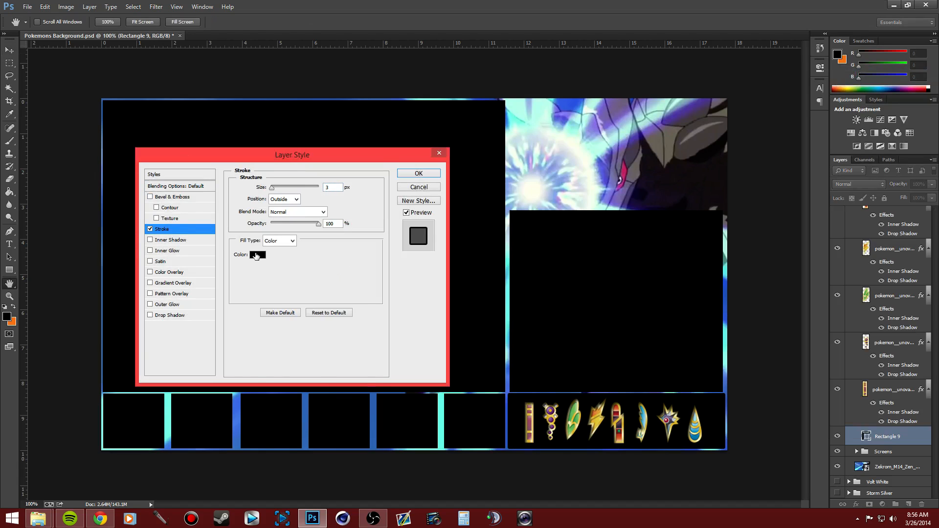
left_click(256, 256)
left_click(111, 267)
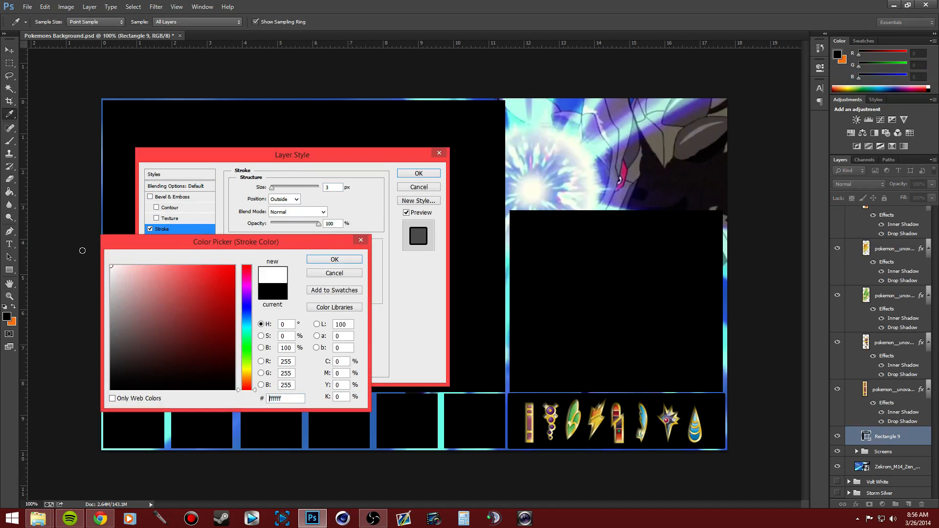
left_click(332, 259)
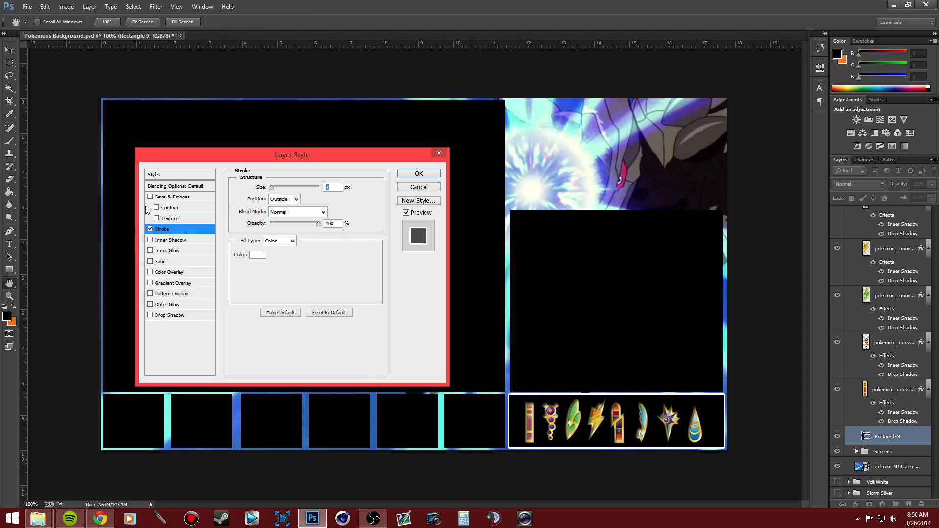
Enable a white (ffffff) Inner Shadow on the badge rectangle with 100% opacity, 0 px distance and 0 px size
left_click(150, 240)
left_click(164, 240)
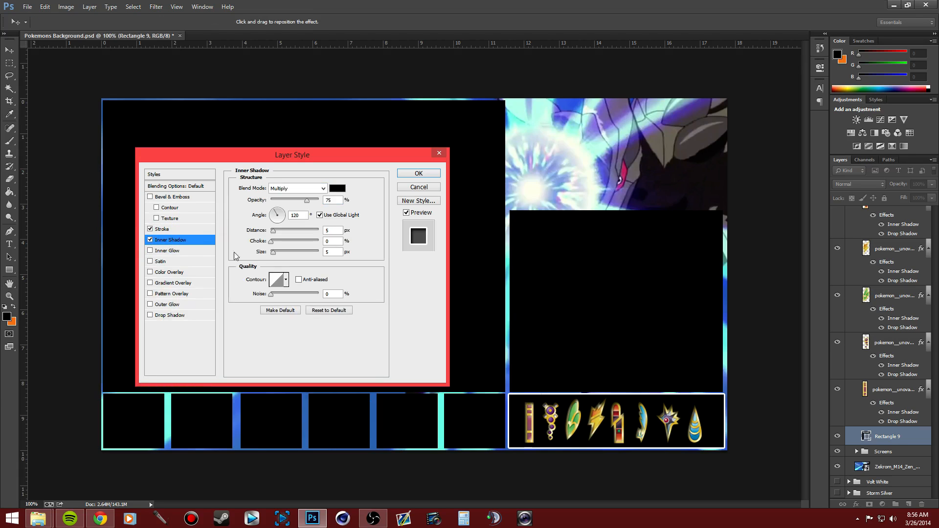
left_click(337, 188)
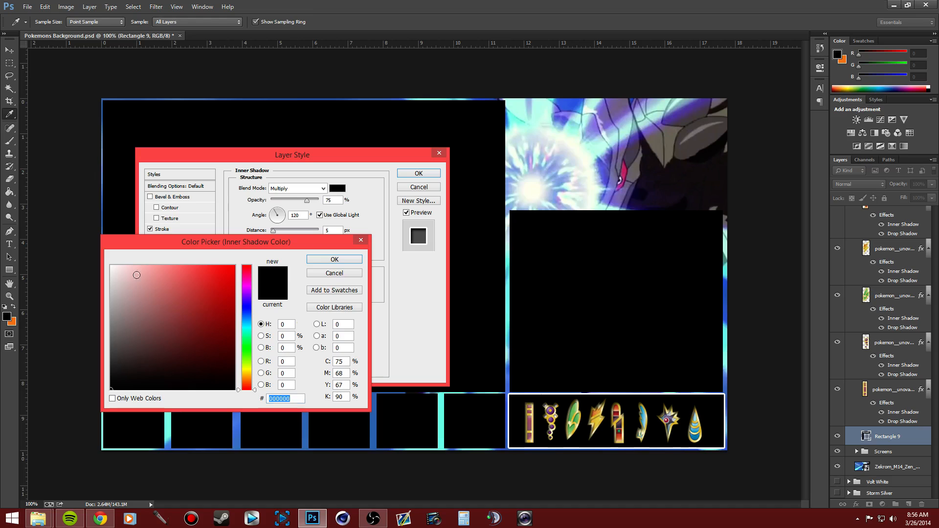
left_click_drag(137, 275, 90, 243)
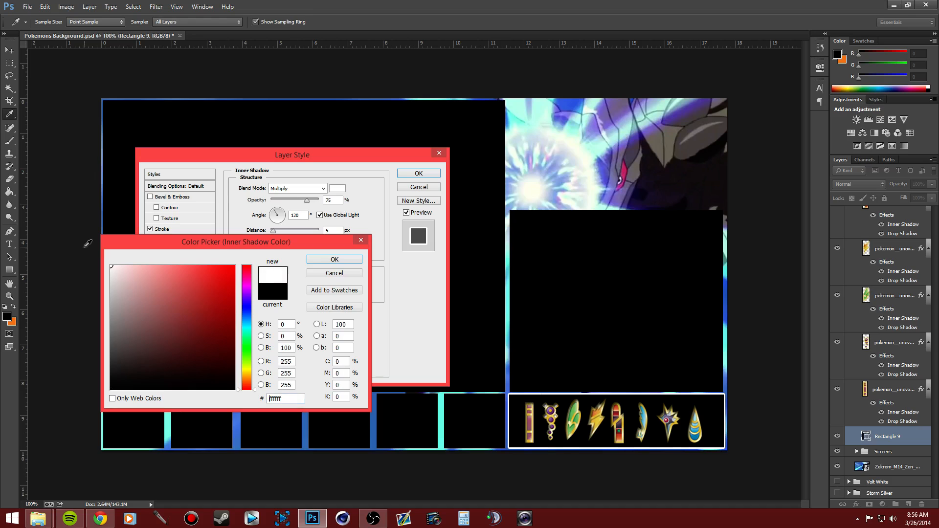
left_click(309, 259)
left_click_drag(307, 200, 311, 202)
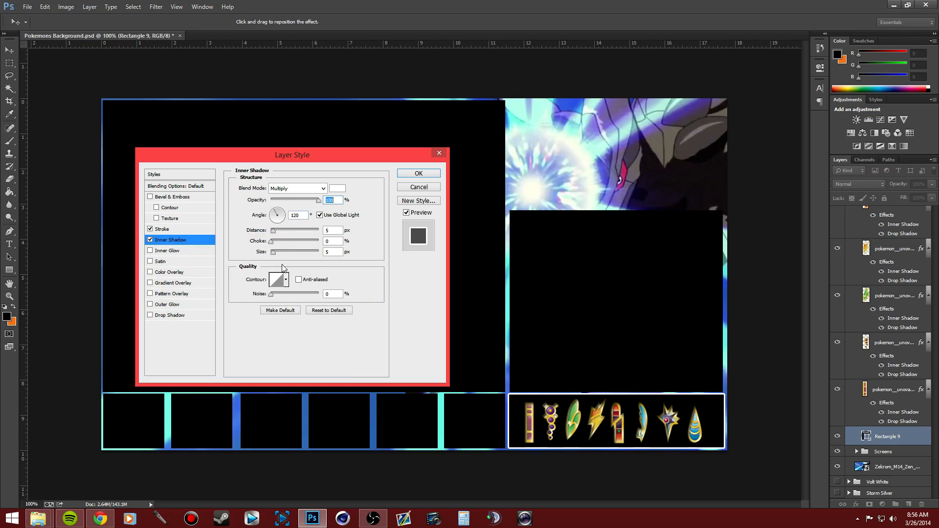
mouse_move(273, 251)
left_mouse_down()
mouse_move(295, 252)
mouse_move(270, 252)
mouse_move(278, 234)
left_mouse_up()
Enable Bevel & Emboss with its Contour option on the badge rectangle
left_click(150, 197)
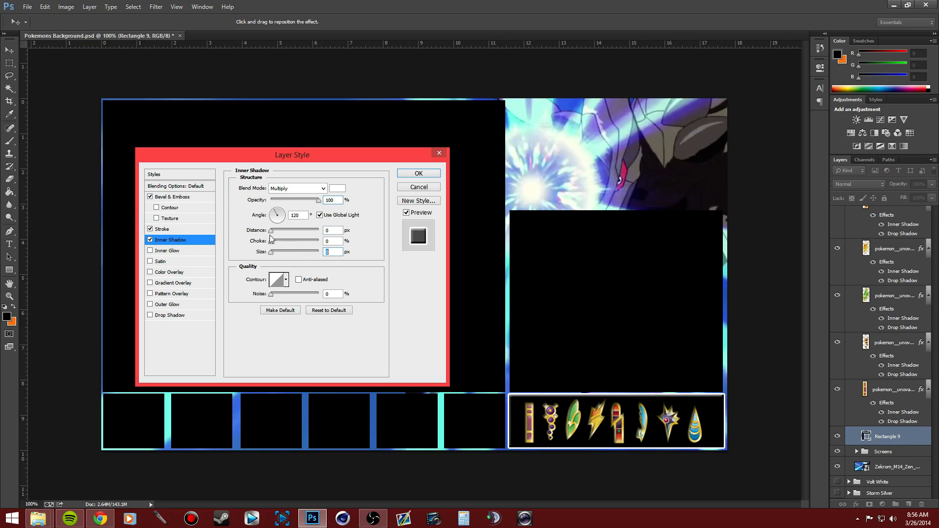
left_click_drag(272, 232, 271, 233)
left_click(156, 209)
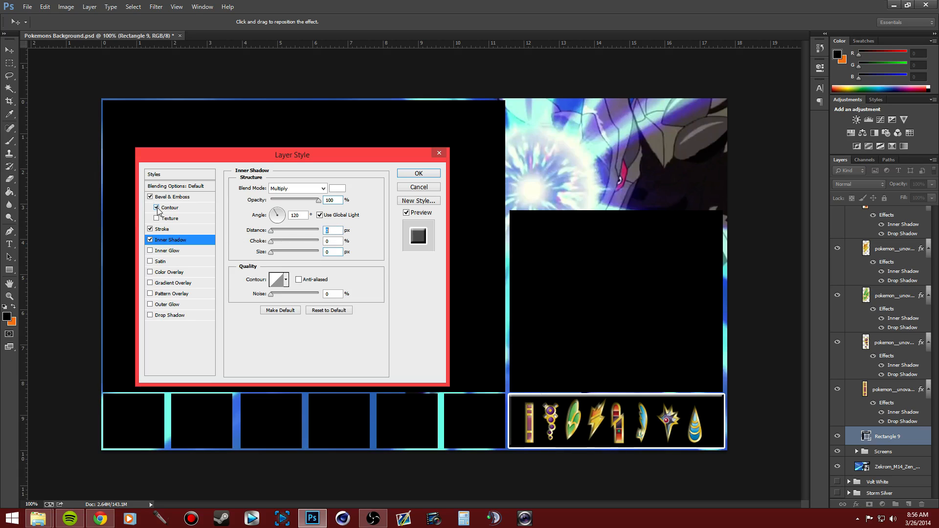
Enable a white (ffffff) Drop Shadow on the badge rectangle with 100% opacity, a reduced size and 38 px distance
left_click(150, 315)
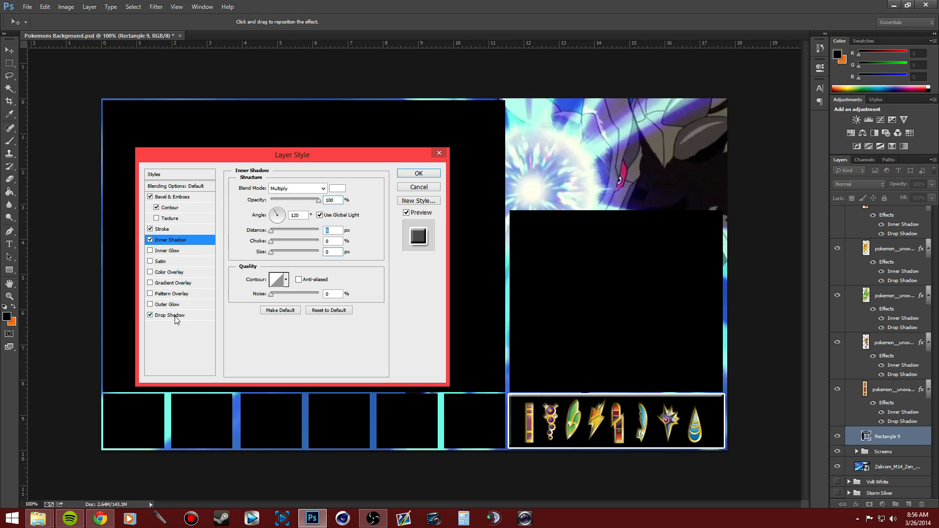
left_click(174, 315)
left_click(337, 188)
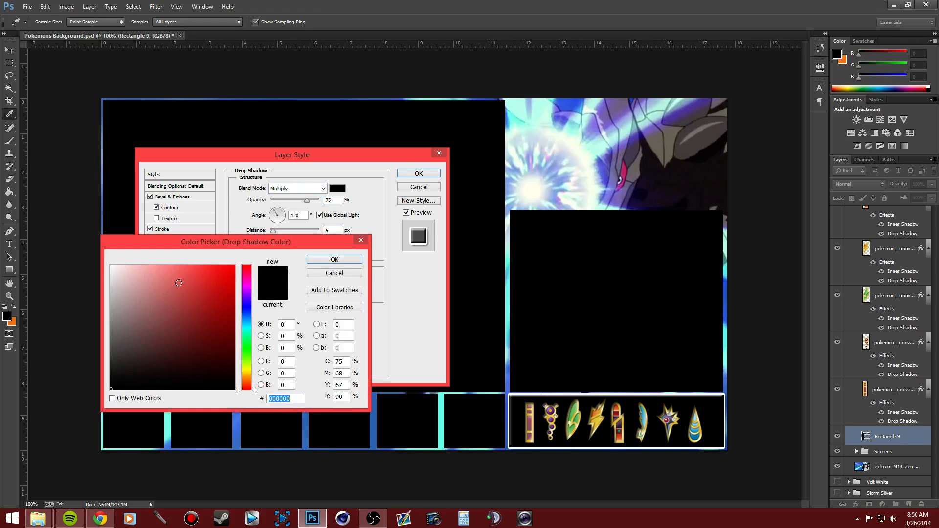
type("ffffff")
left_click(353, 262)
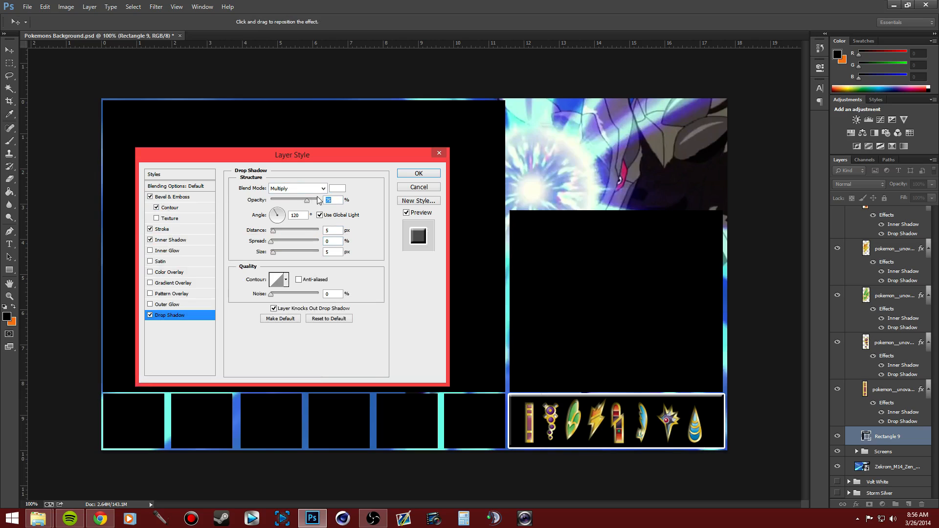
left_click_drag(309, 204, 354, 201)
mouse_move(274, 250)
left_mouse_down()
mouse_move(297, 250)
mouse_move(270, 254)
left_mouse_up()
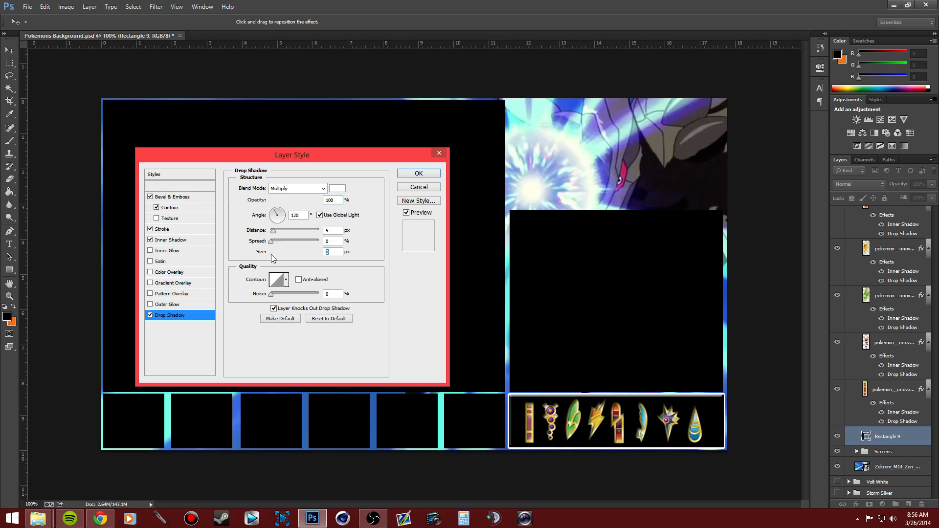
Change the badge rectangle's Drop Shadow color to black (000000), set its distance to 0 px and adjust its size
left_click(337, 188)
left_click(113, 296)
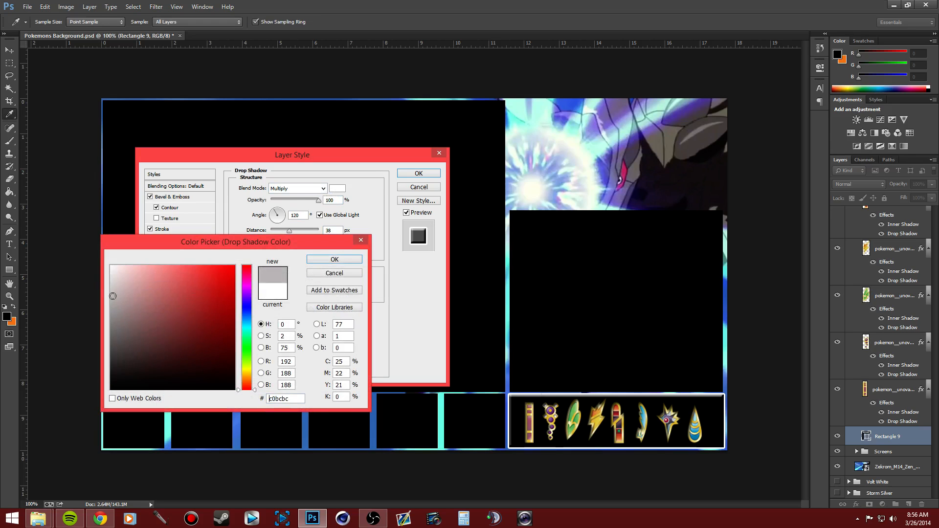
left_click_drag(112, 296, 190, 389)
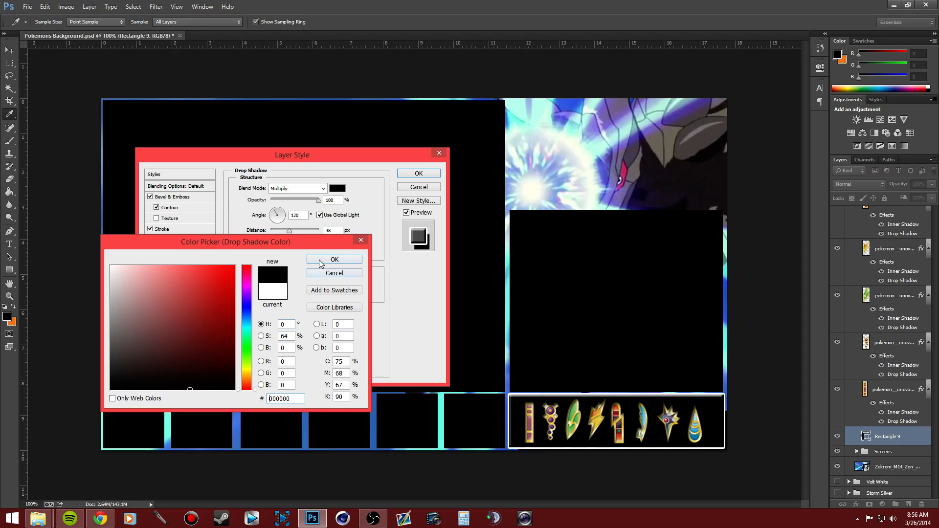
left_click(335, 259)
left_click_drag(291, 231, 274, 236)
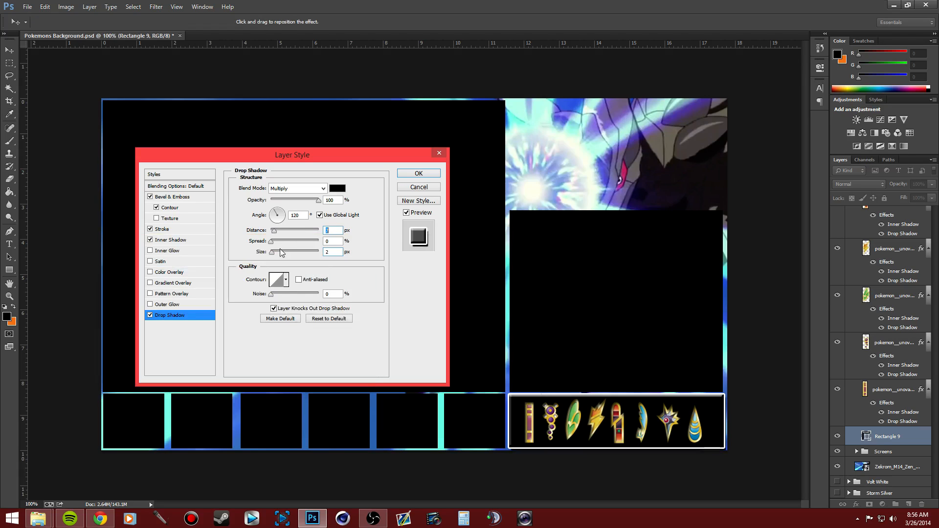
mouse_move(272, 237)
left_mouse_down()
mouse_move(263, 239)
mouse_move(273, 252)
left_mouse_up()
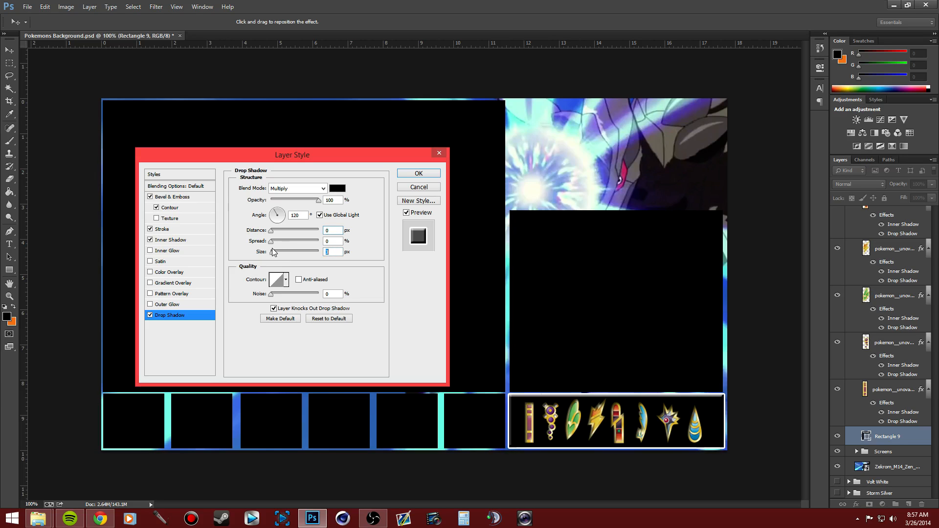
Change the badge rectangle's Inner Shadow color to a blue sampled from the Zekrom image
left_click(171, 240)
left_click(337, 189)
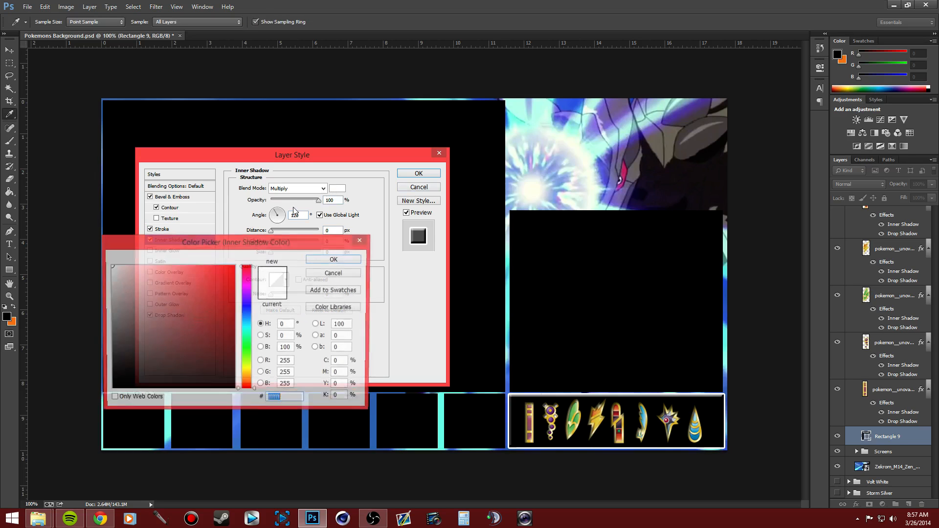
mouse_move(145, 272)
left_mouse_down()
mouse_move(126, 391)
mouse_move(120, 313)
mouse_move(196, 282)
mouse_move(115, 320)
mouse_move(137, 300)
left_mouse_up()
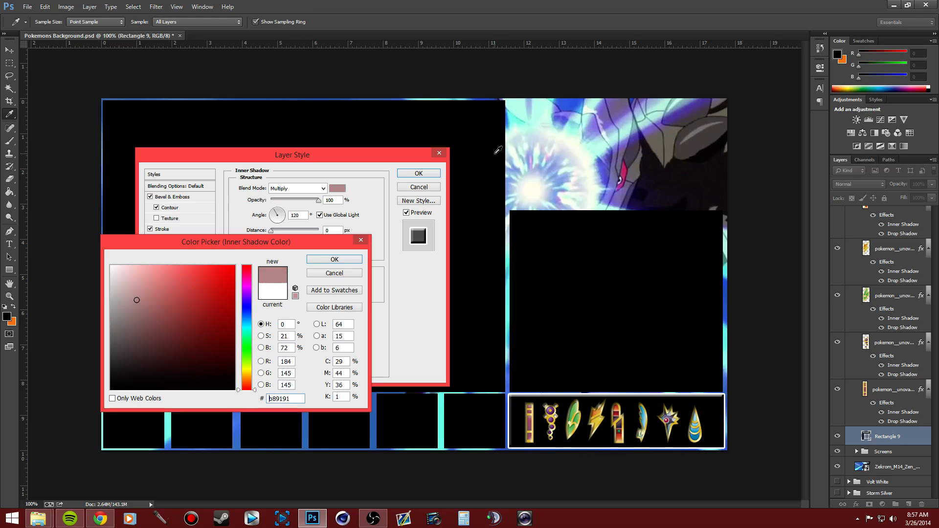
left_click(568, 104)
left_click(323, 259)
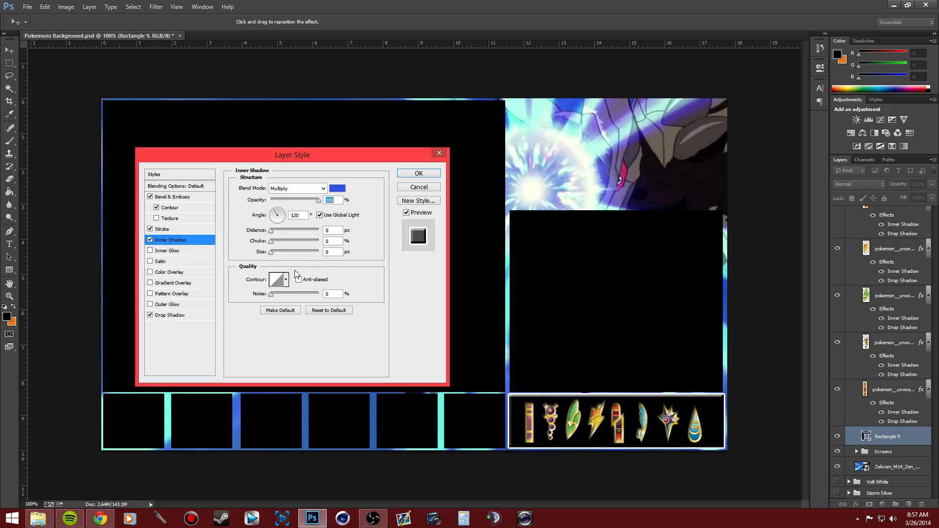
left_click_drag(280, 252, 201, 258)
Disable Inner Shadow and Drop Shadow on the badge rectangle and apply the layer style with only Bevel & Emboss and Stroke
left_click(150, 239)
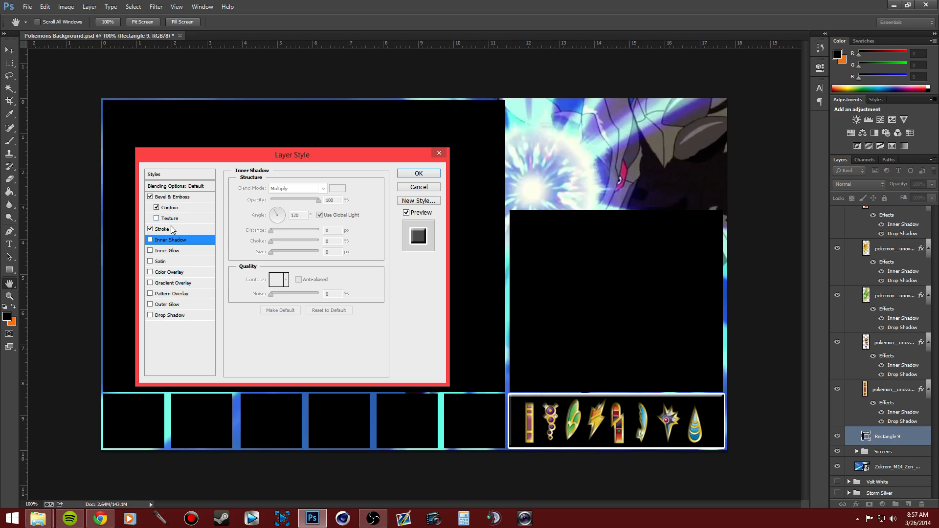
left_click(416, 176)
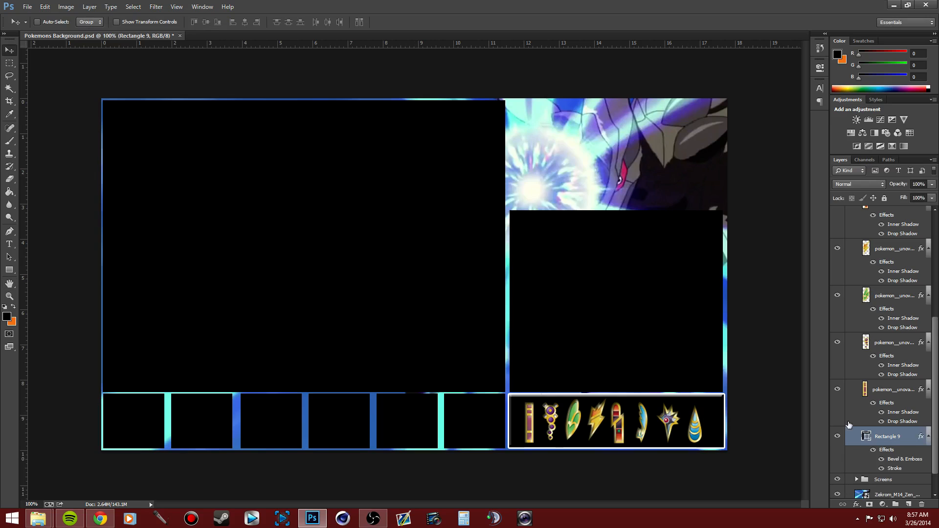
Select all the badge layers in the Badges group and load their combined outlines as one selection
left_click(882, 389)
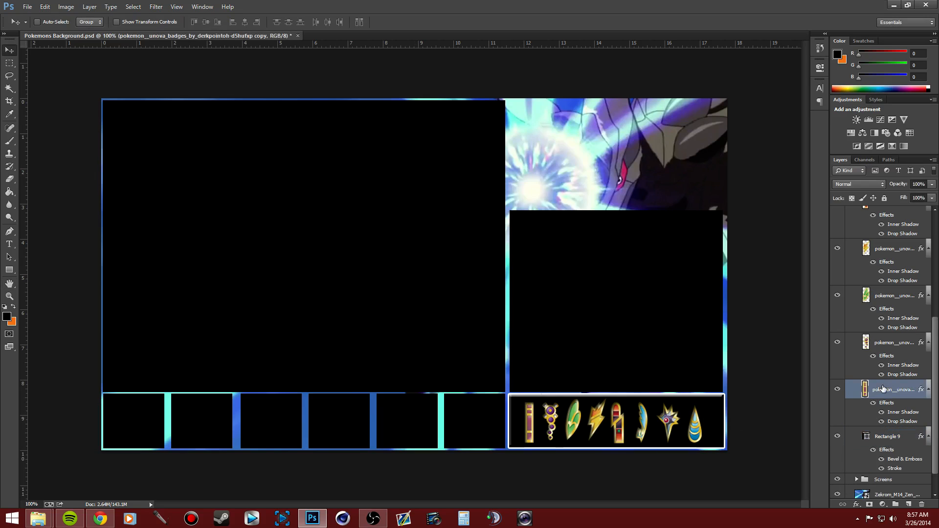
scroll(883, 272, "up", 4)
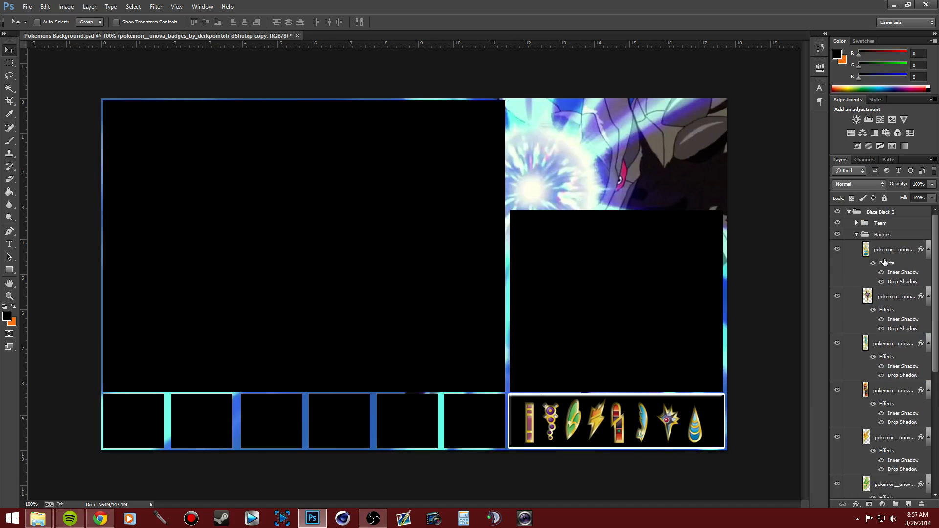
left_click(882, 250, "shift")
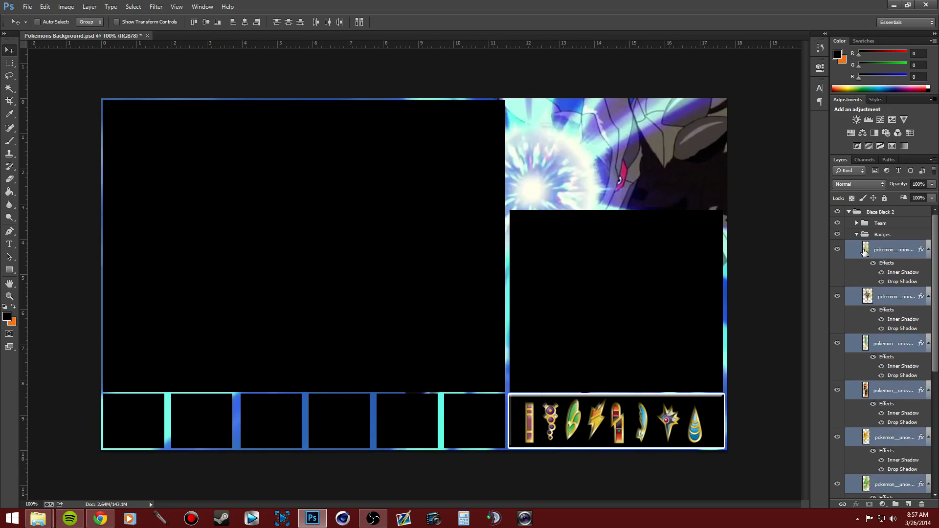
scroll(880, 311, "down", 4)
scroll(888, 326, "down", 2)
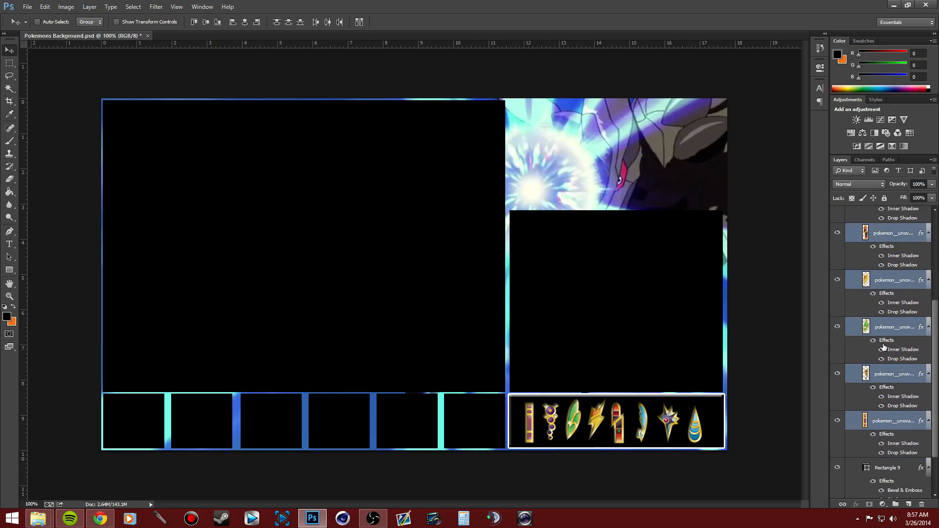
scroll(885, 397, "up", 6)
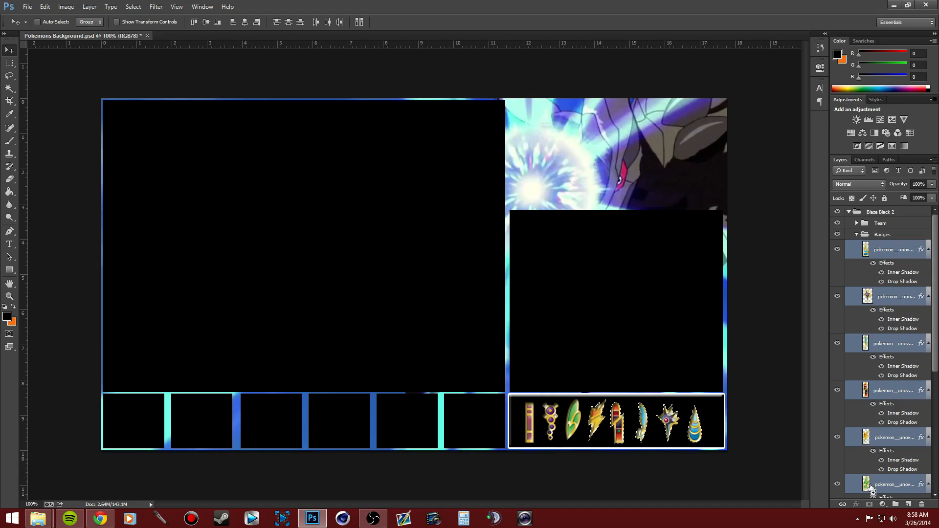
scroll(835, 447, "down", 5)
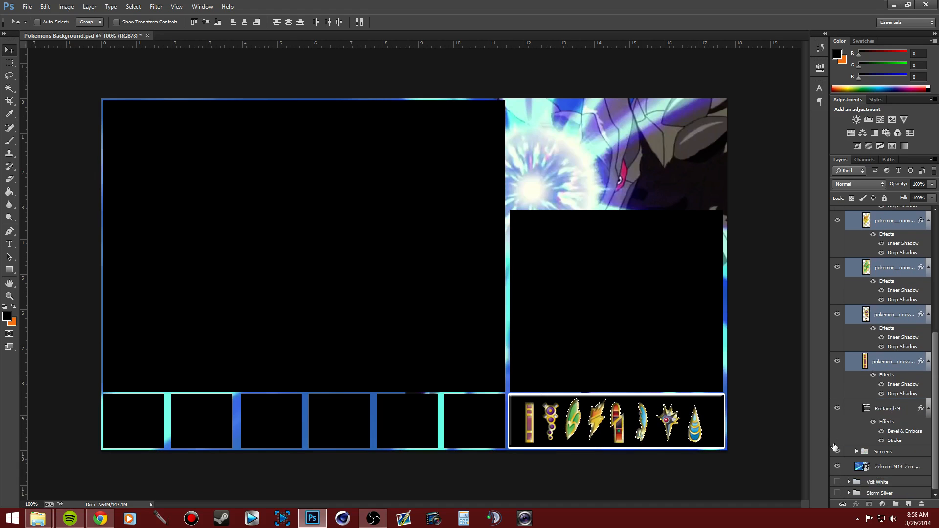
left_click(866, 366, "ctrl+shift")
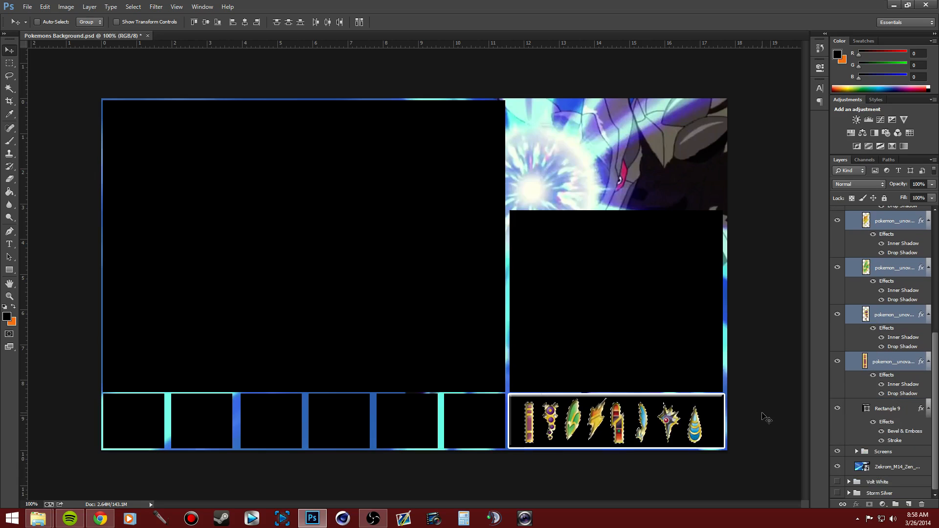
Create a new layer above the badges and expand the badge-shaped selection by 2 pixels
left_click(907, 505)
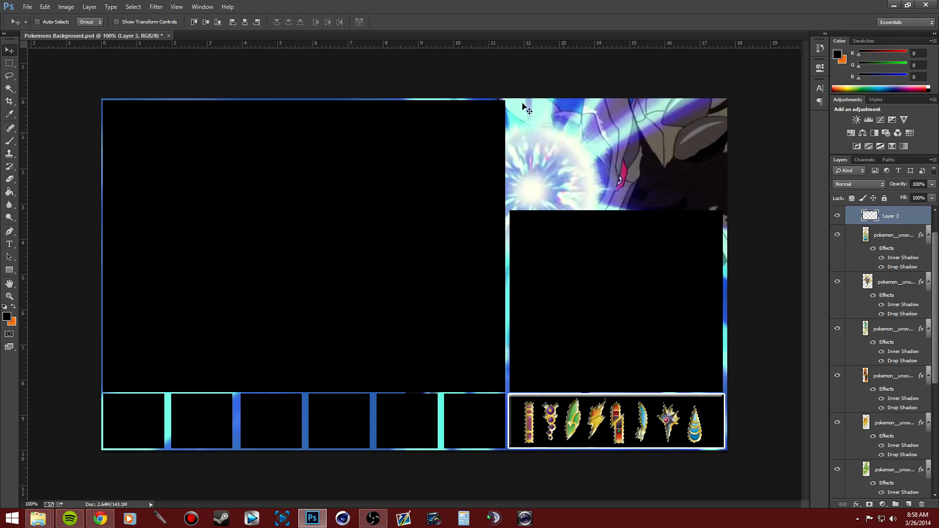
left_click(133, 7)
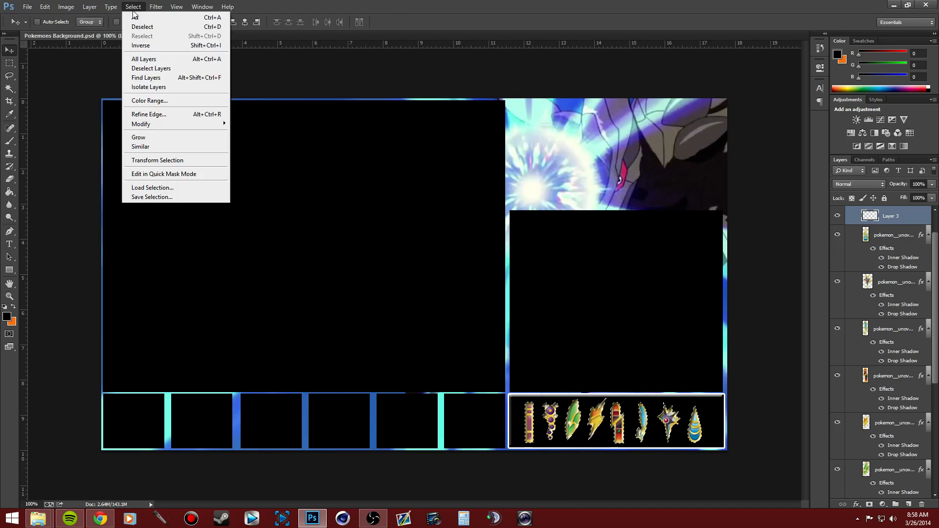
mouse_move(169, 126)
left_click(276, 144)
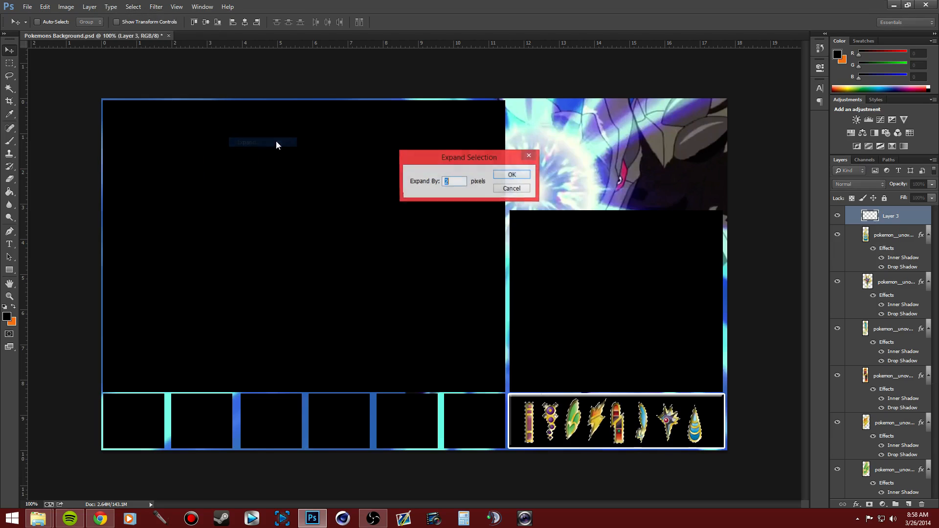
left_click(511, 174)
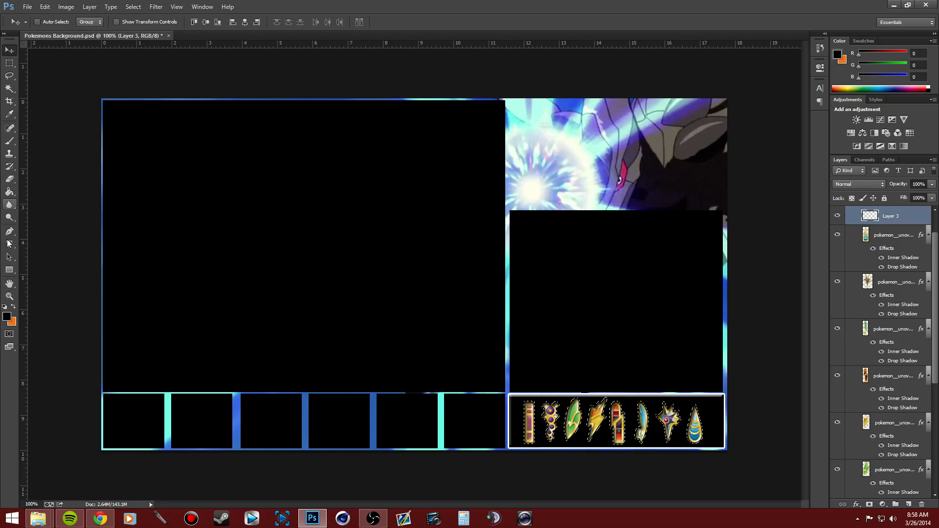
Fill the expanded badge selection on the new layer with white (ffffff) using the Paint Bucket, and check it against the badges
left_click(7, 316)
type("ffffff")
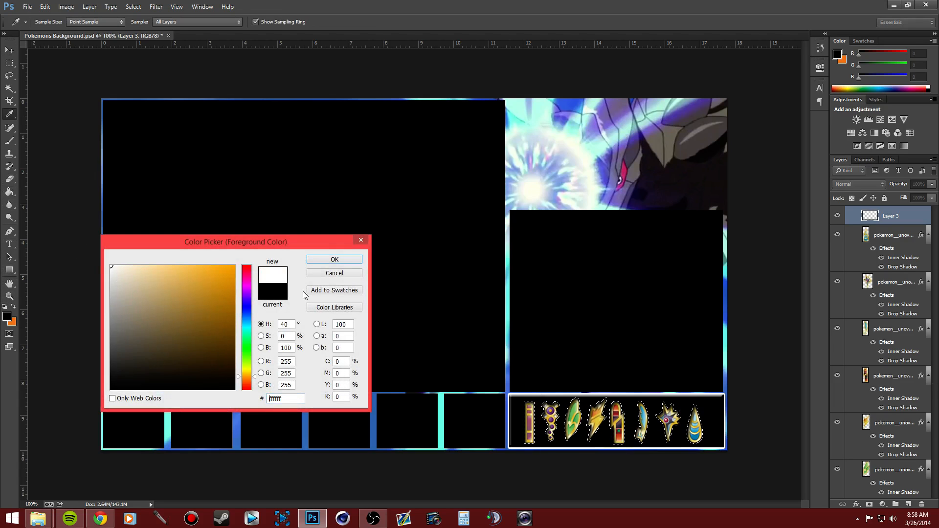
left_click(326, 261)
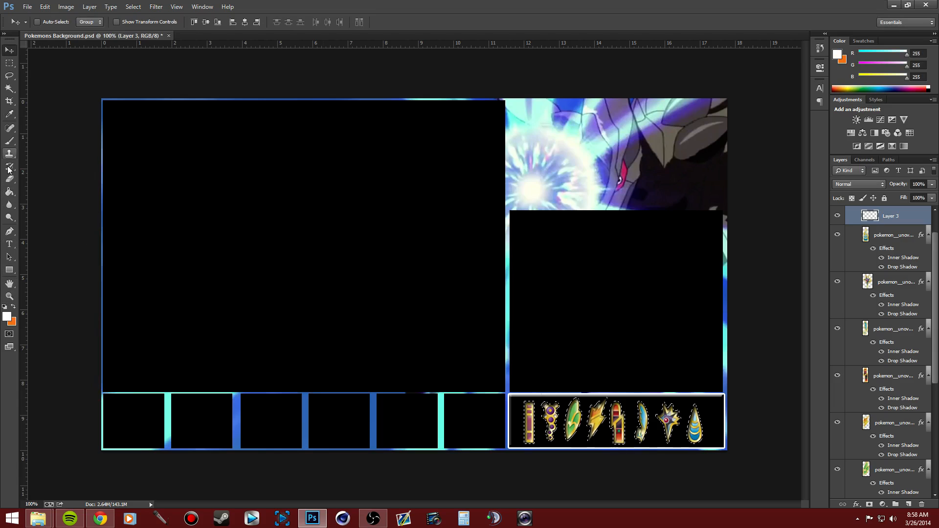
left_click(9, 192)
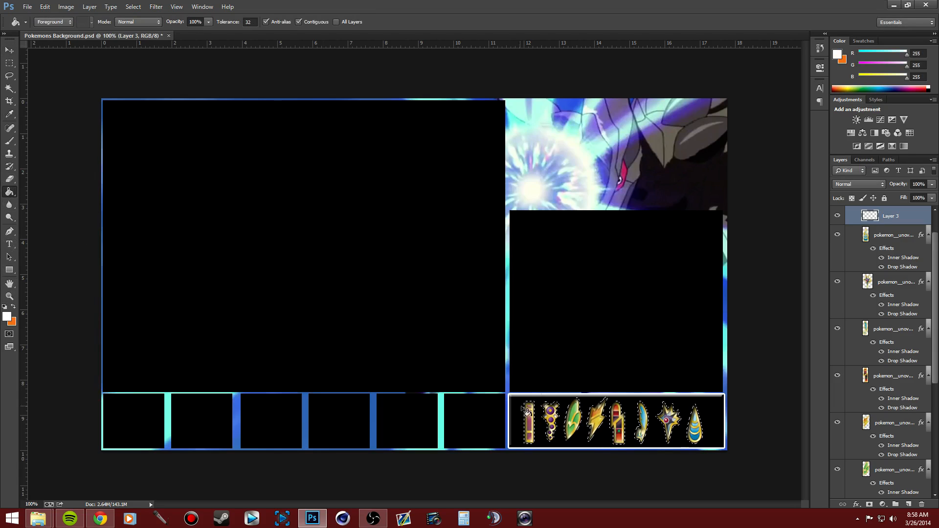
left_click(531, 417)
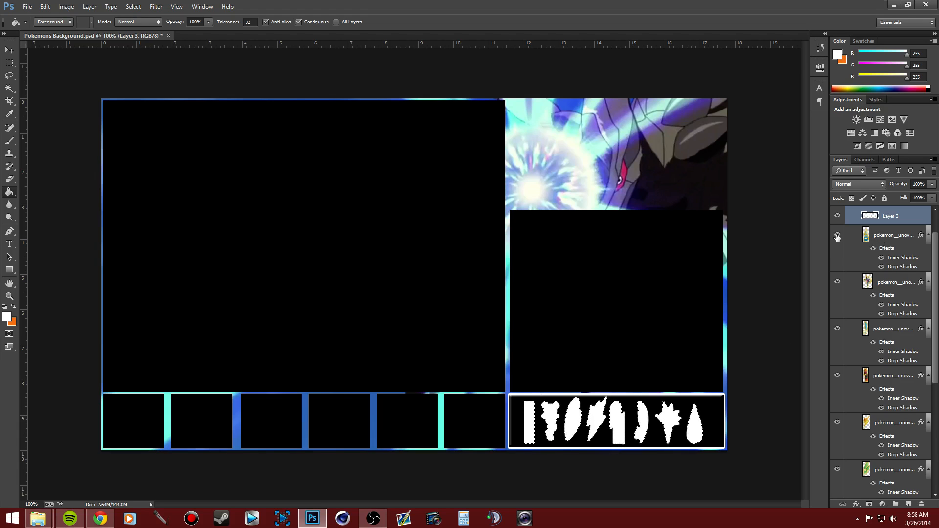
left_click(838, 216)
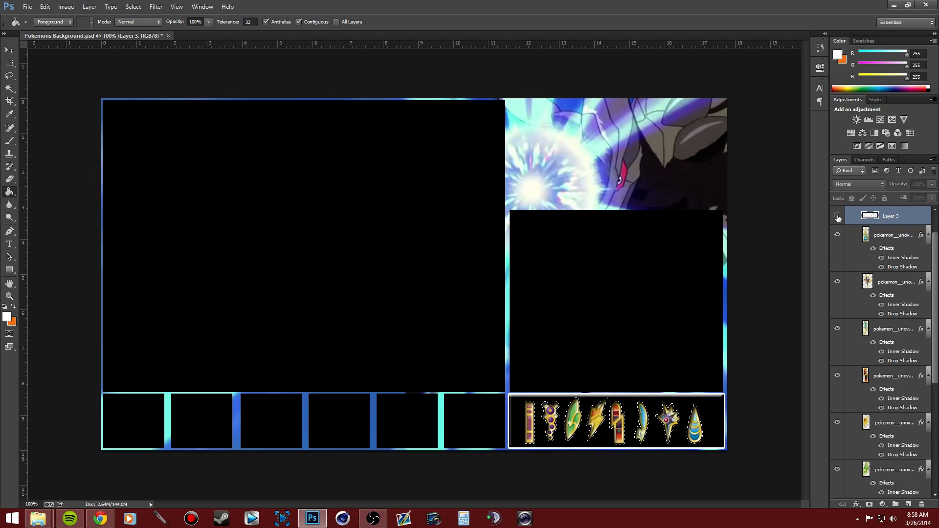
left_click(837, 216)
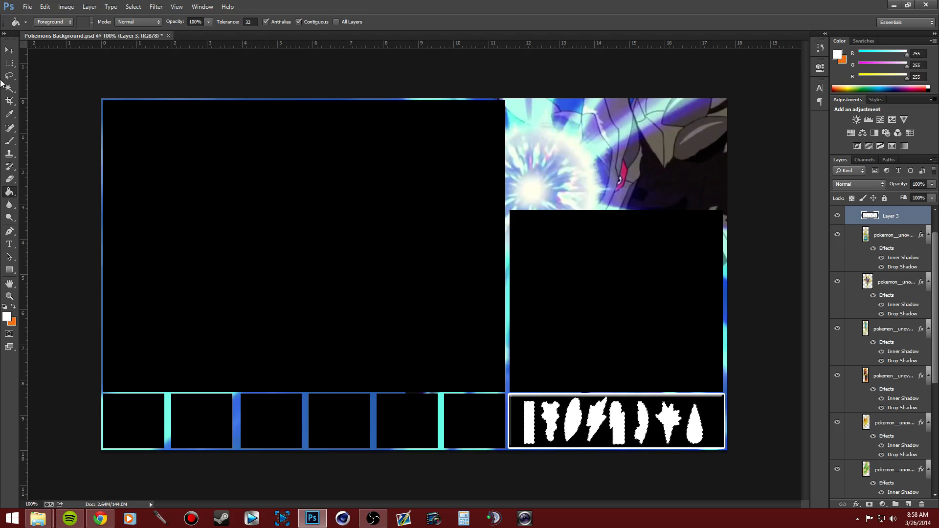
Clear the expanded selection and load the original outlines of all eight badges as a combined selection
left_click(9, 64)
left_click(46, 101)
left_click(12, 50)
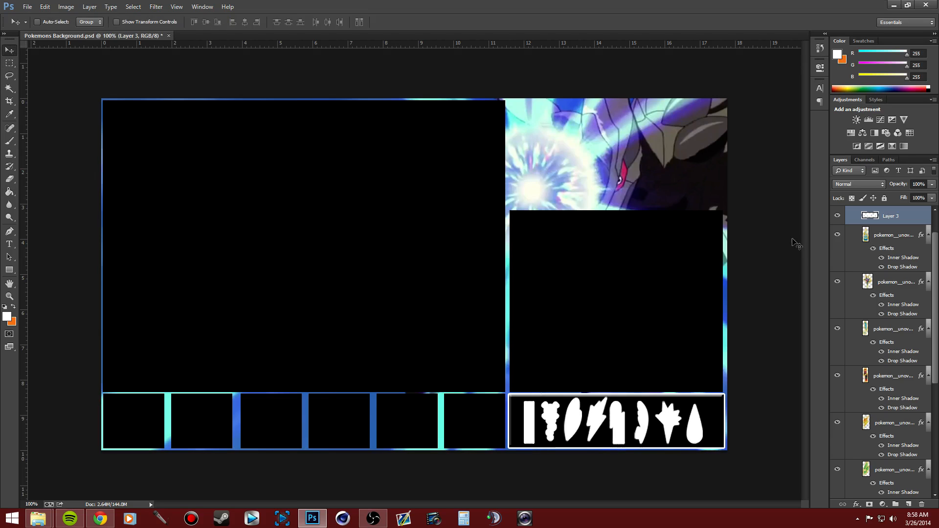
left_click(867, 241, "ctrl")
left_click(868, 283, "ctrl+shift")
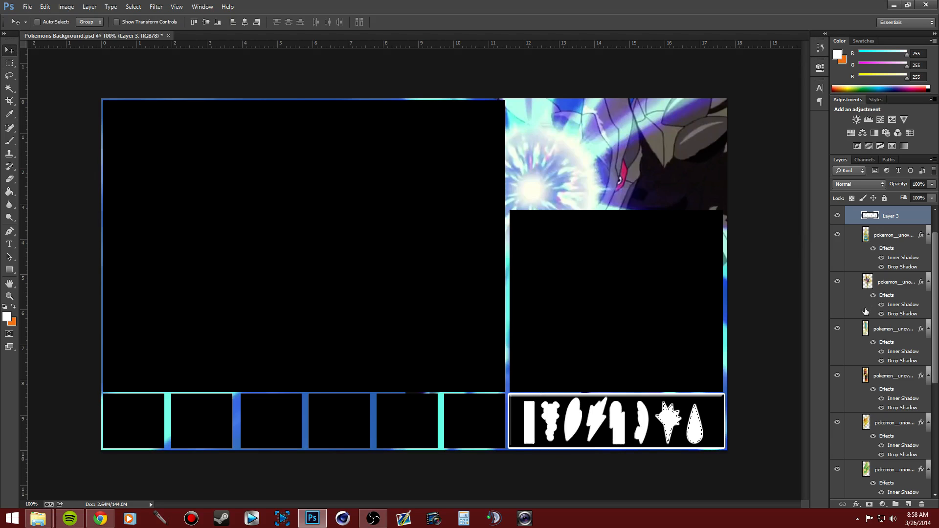
left_click(867, 334, "ctrl+shift")
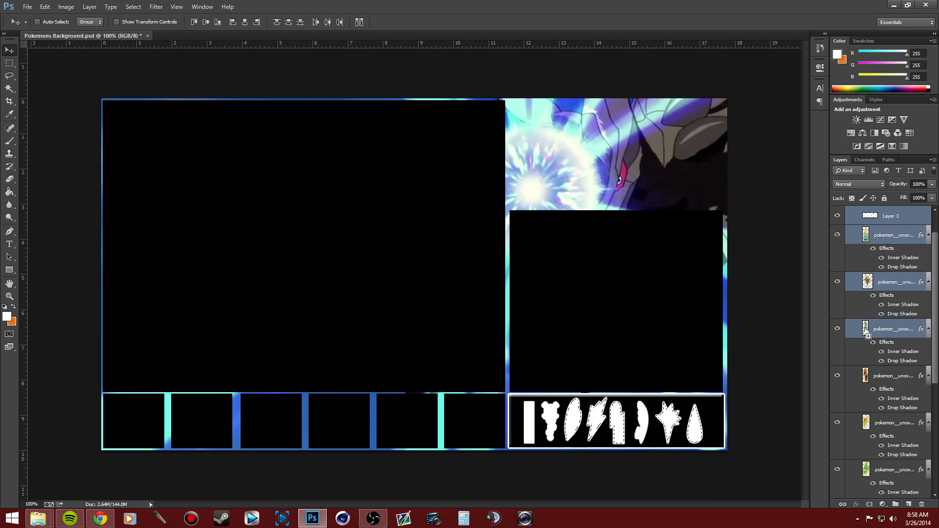
scroll(846, 363, "down", 4)
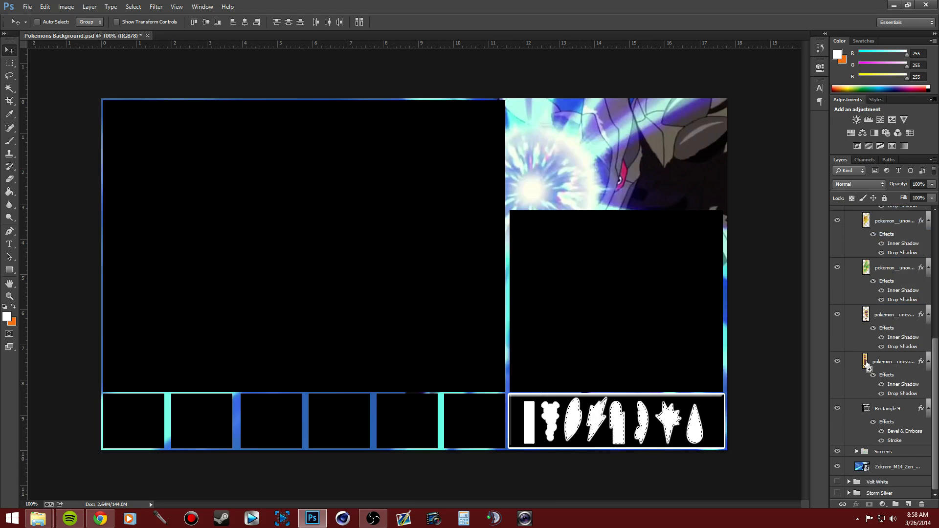
left_click(865, 363, "ctrl+shift")
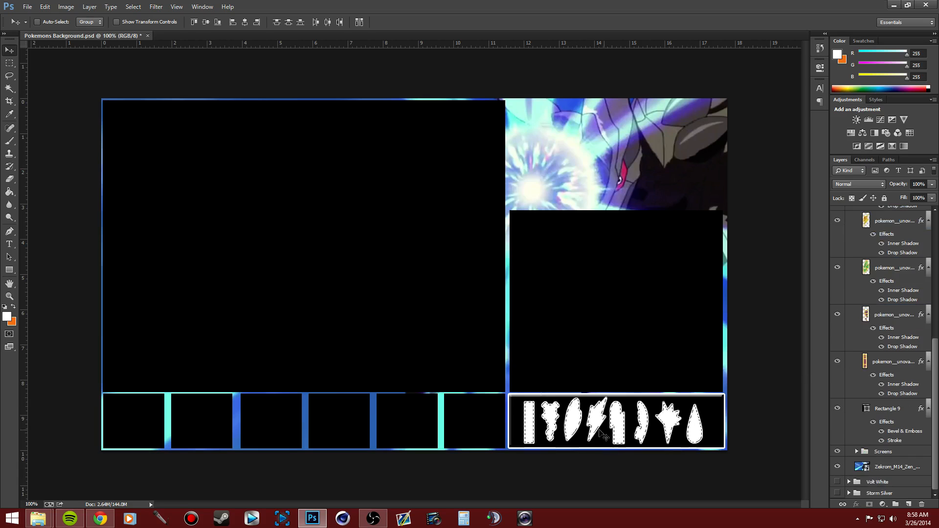
Delete the white fill inside the badge outlines on Layer 3, leaving a white border around each badge, and deselect
scroll(854, 222, "up", 5)
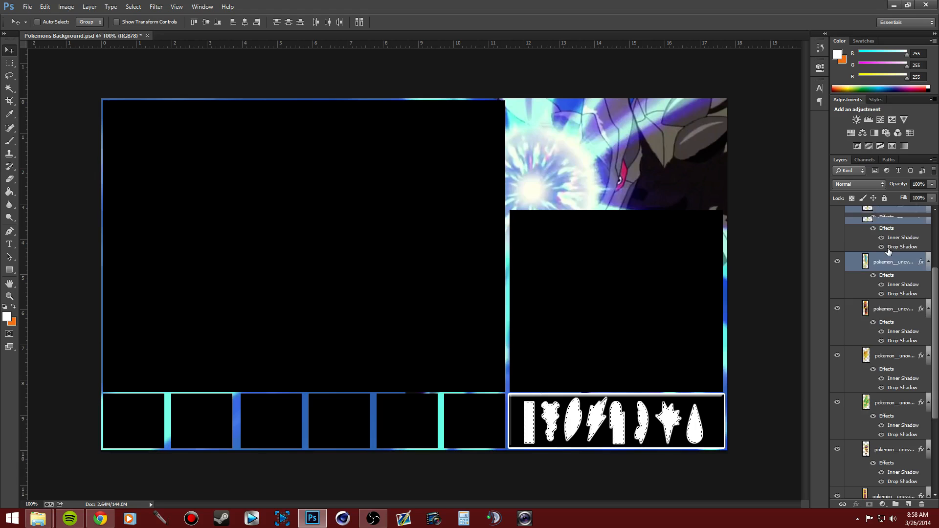
left_click(886, 251)
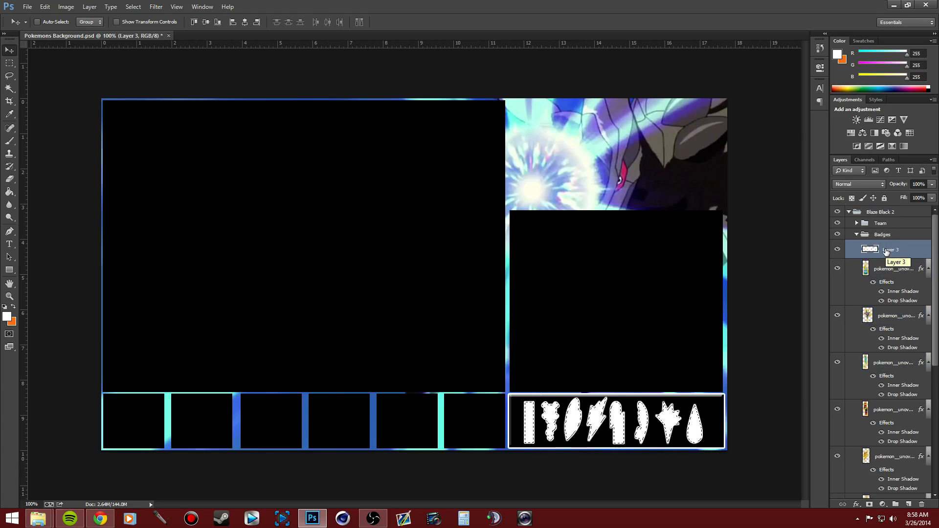
key("Delete")
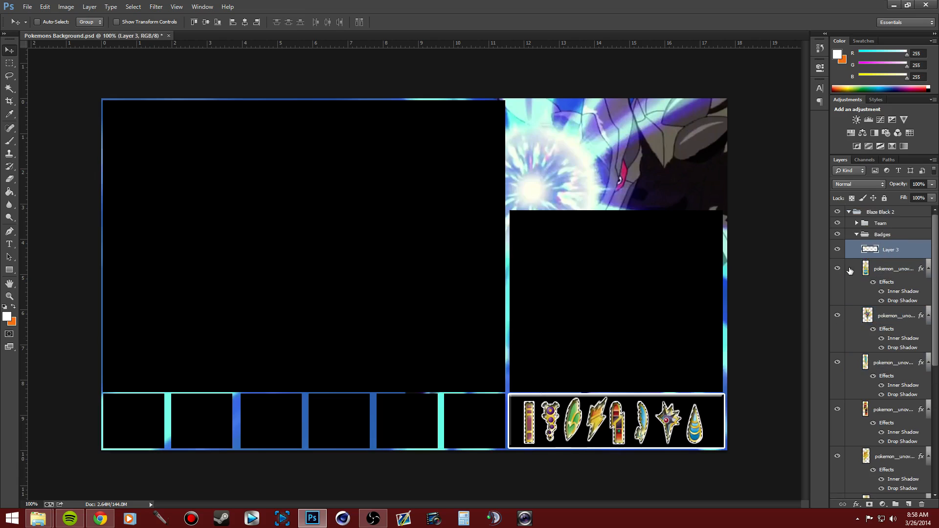
left_click(838, 269)
left_click(837, 269)
key("ctrl+d")
left_click(9, 63)
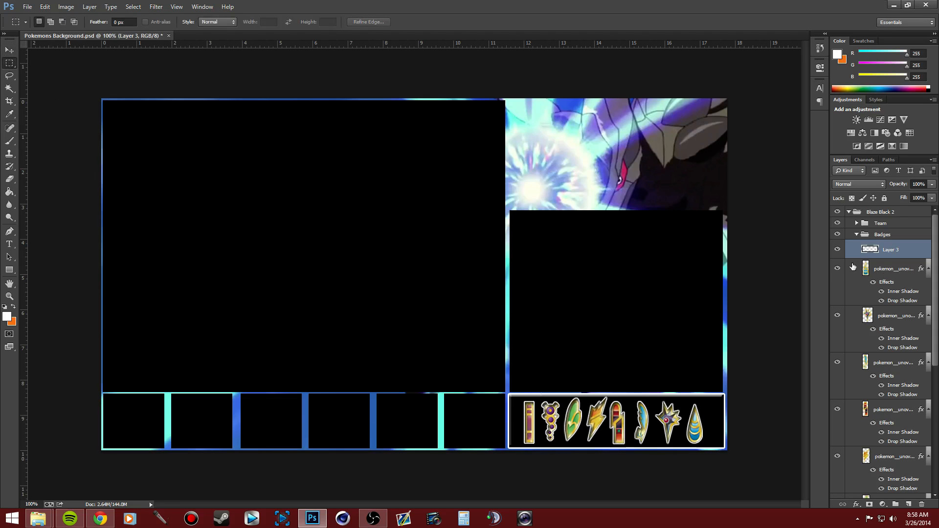
Hide all eight badge image layers in the Badges group, keeping the white outline layer shown, and collapse the group
left_click(837, 269)
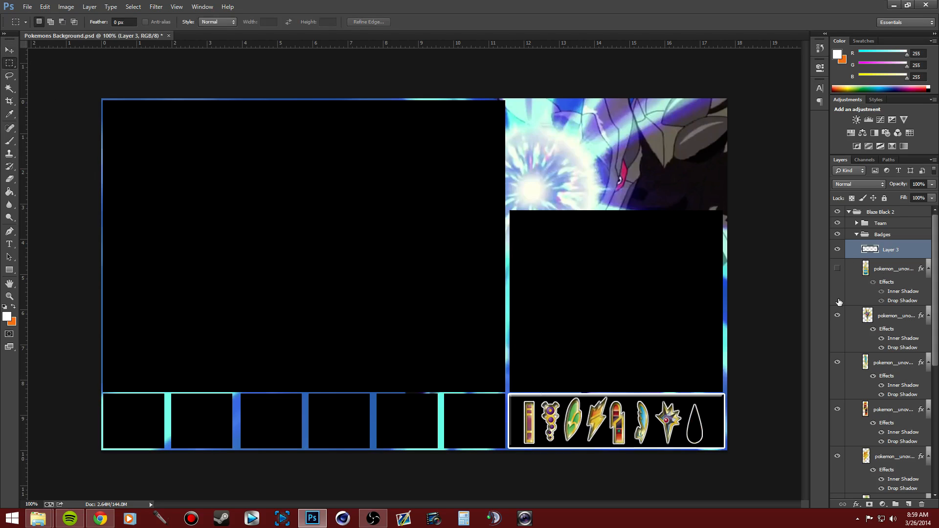
left_click(837, 316)
left_click(837, 362)
left_click(837, 409)
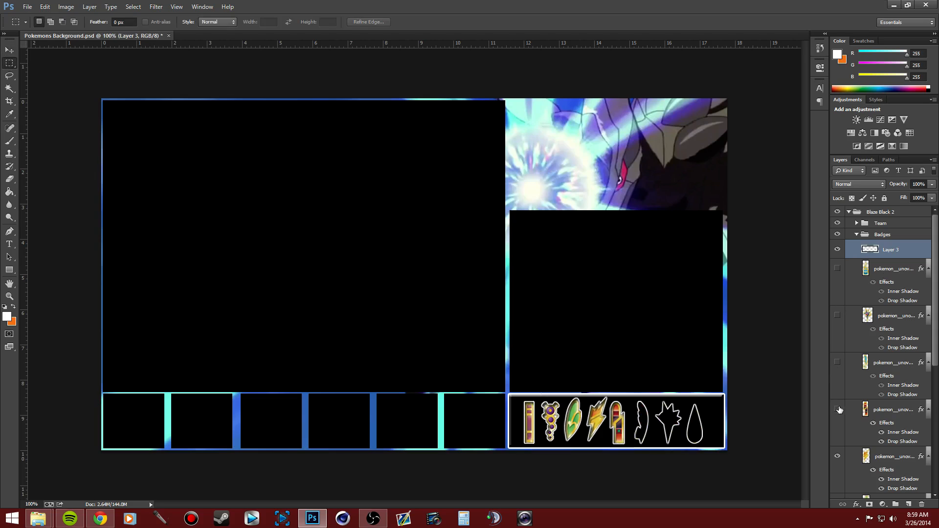
left_click(837, 457)
scroll(840, 457, "down", 3)
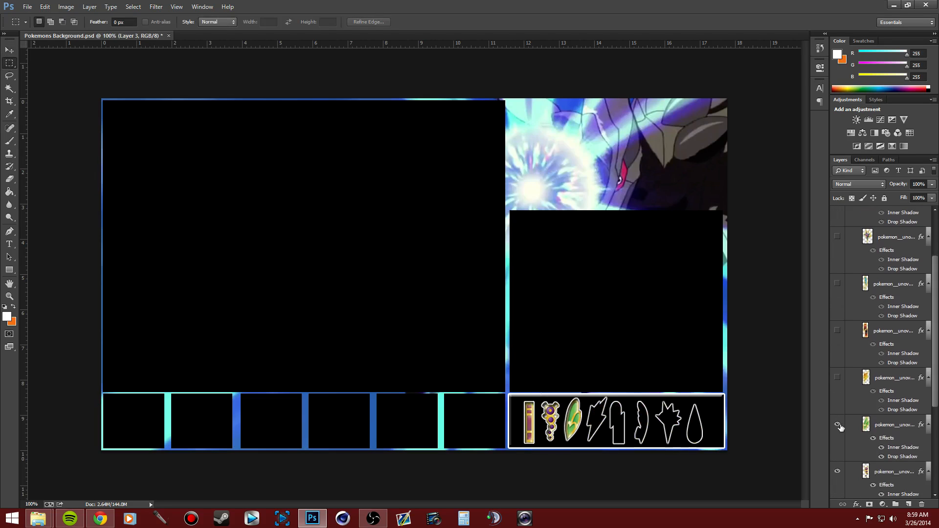
left_click(837, 425)
left_click(837, 471)
scroll(836, 470, "down", 3)
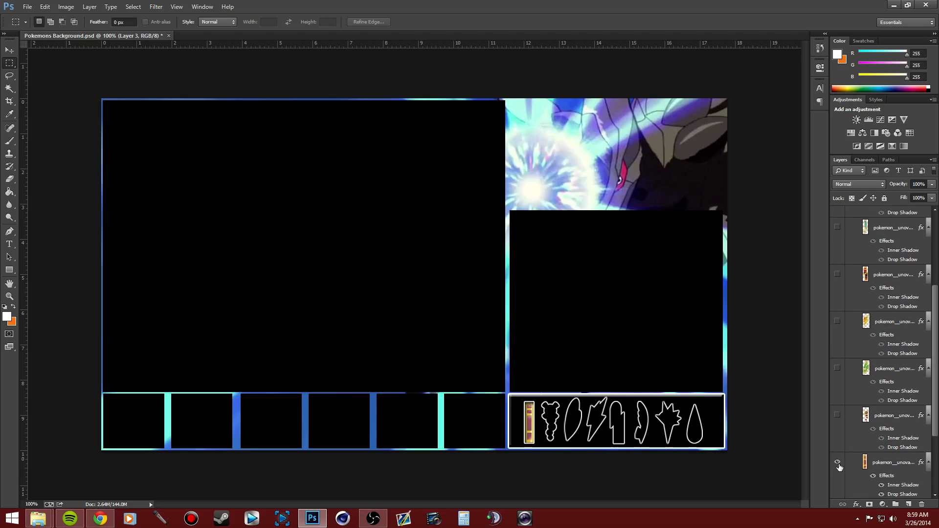
left_click(837, 460)
scroll(841, 440, "down", 2)
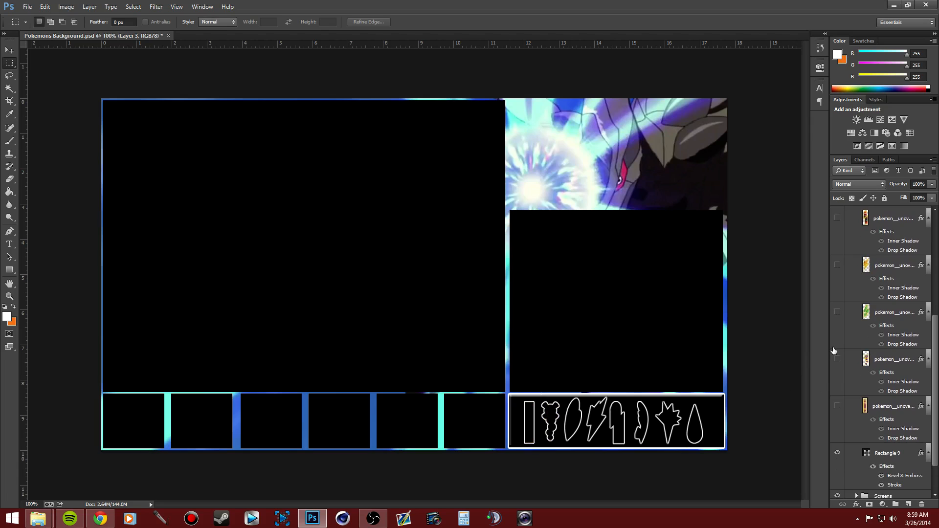
scroll(834, 351, "up", 3)
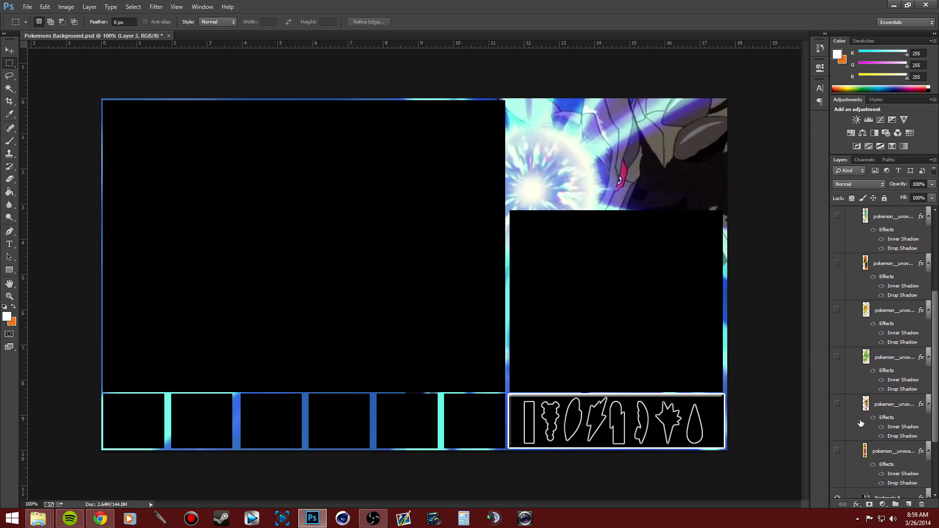
scroll(861, 421, "up", 3)
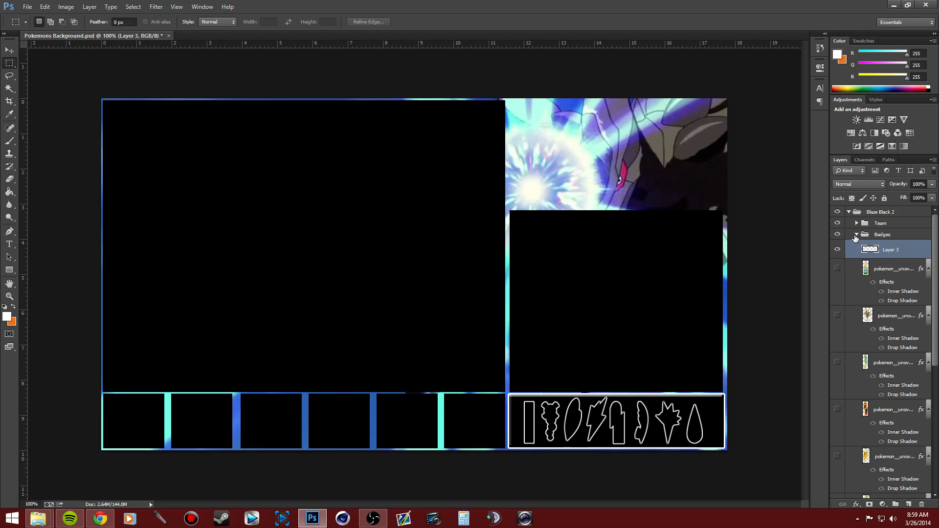
left_click(855, 235)
Add a 3 px outside stroke in white (ffffff) to the team boxes layer in the Team group
left_click(856, 224)
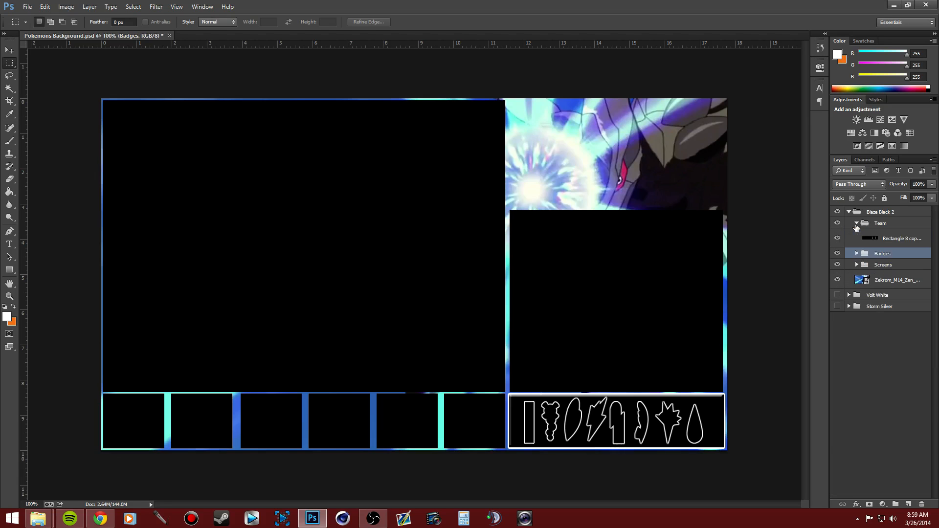
left_click(894, 239)
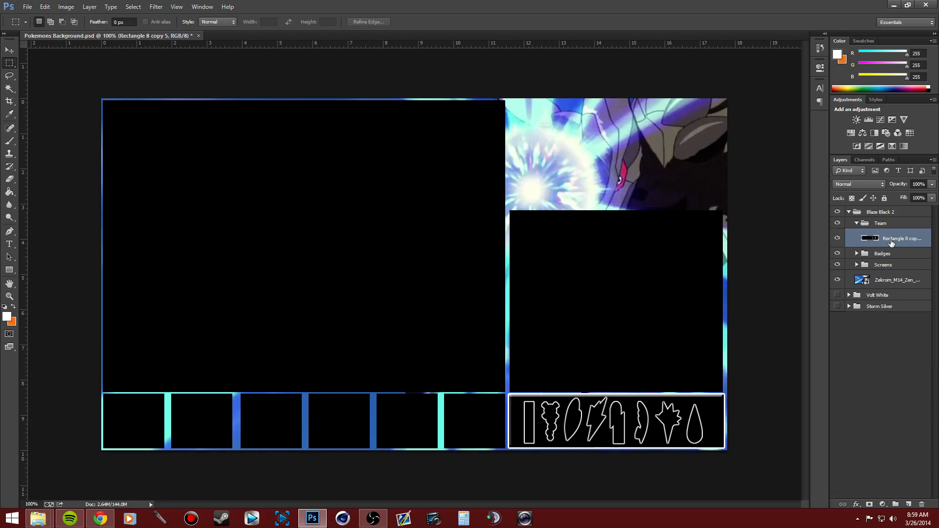
right_click(891, 243)
left_click(801, 147)
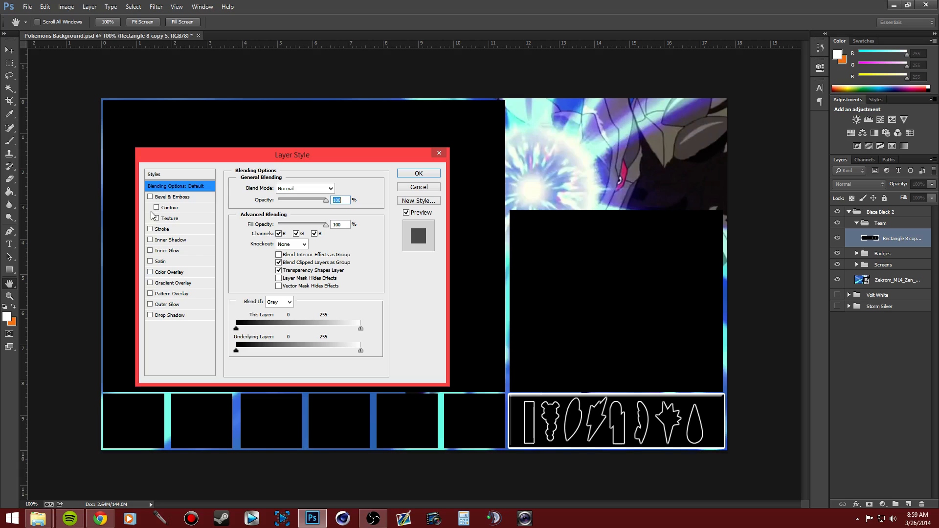
left_click(150, 230)
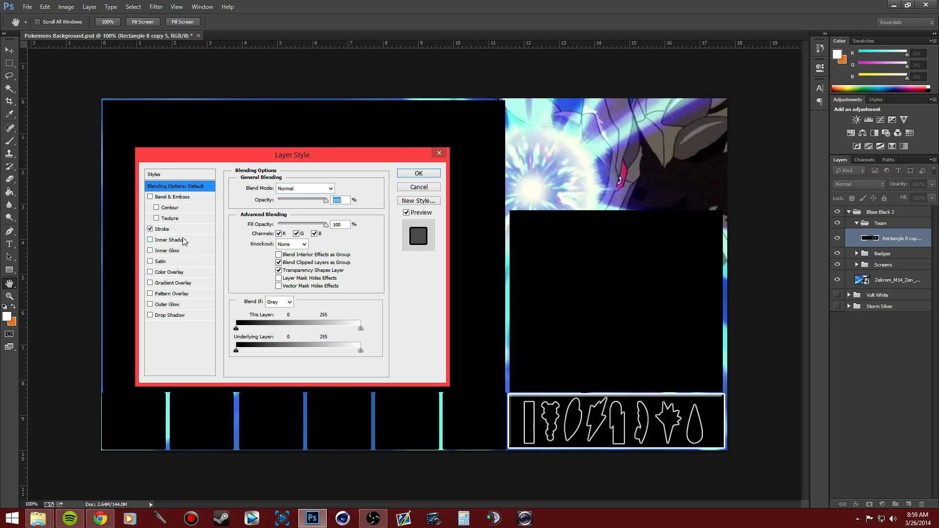
left_click(166, 229)
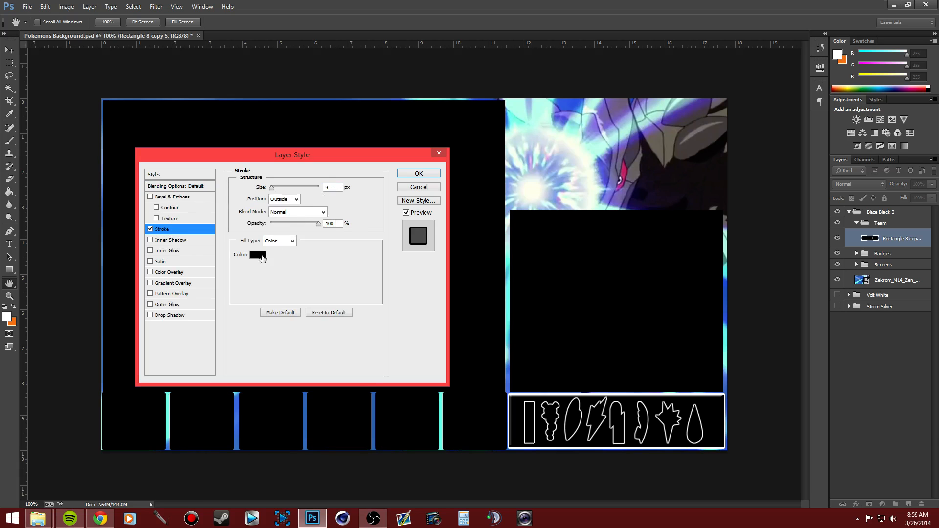
left_click(257, 255)
type("ffffff")
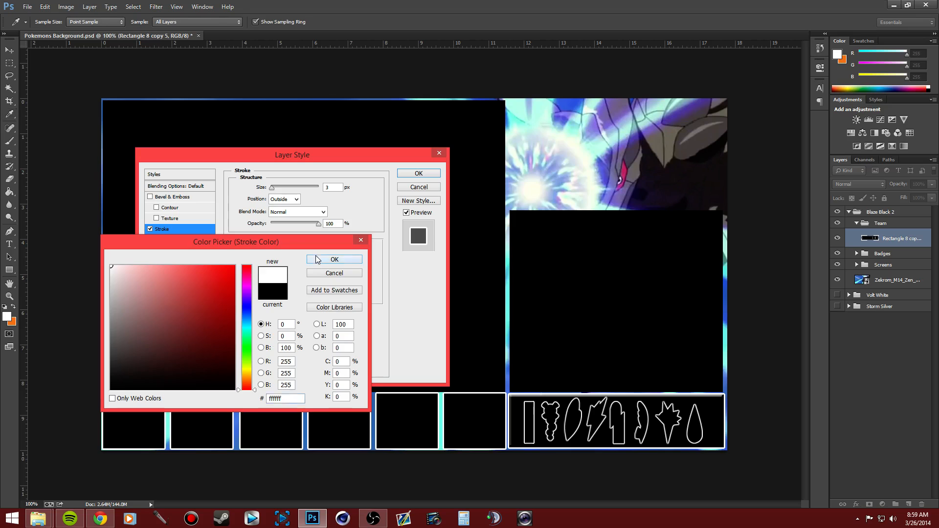
left_click(317, 260)
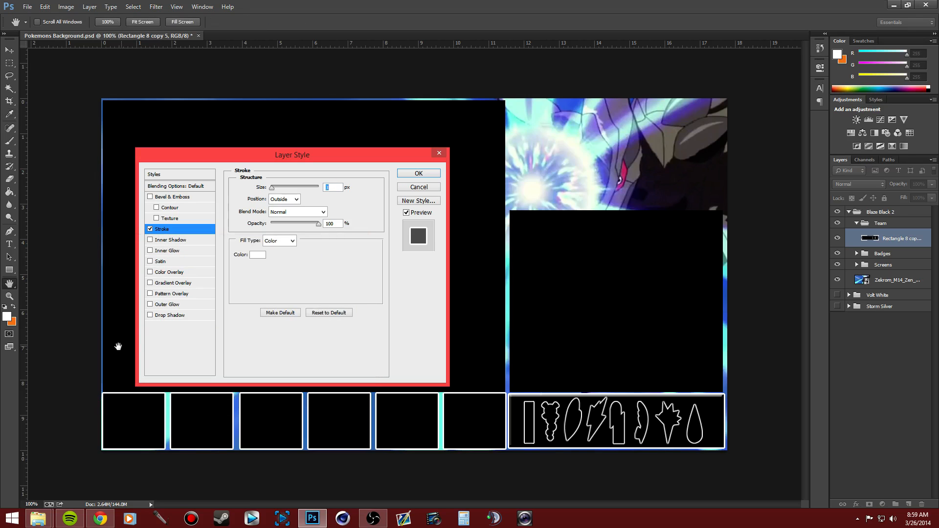
left_click(418, 174)
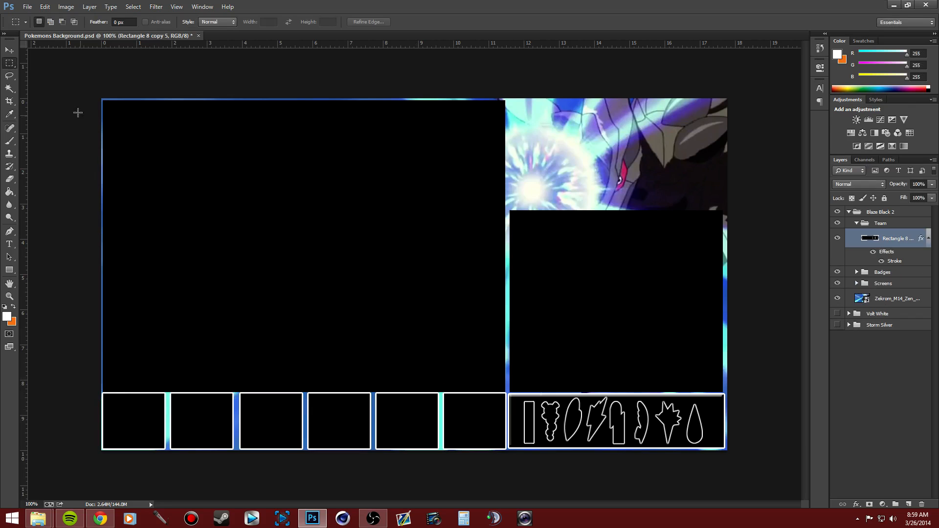
Expand the Screens group and nudge the large screen box, Rectangle 6, slightly up and left with the Move tool
left_click(10, 50)
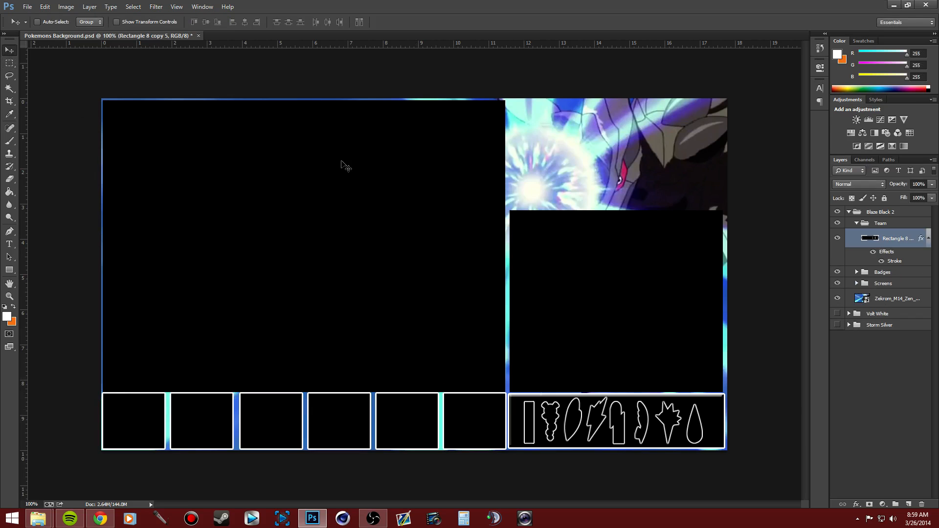
left_click(856, 284)
left_click(895, 319)
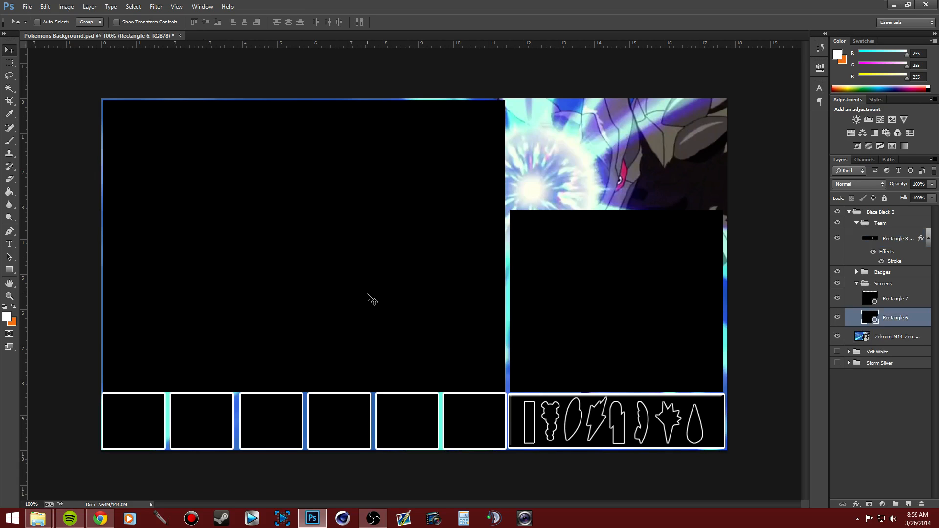
left_click_drag(352, 300, 353, 298)
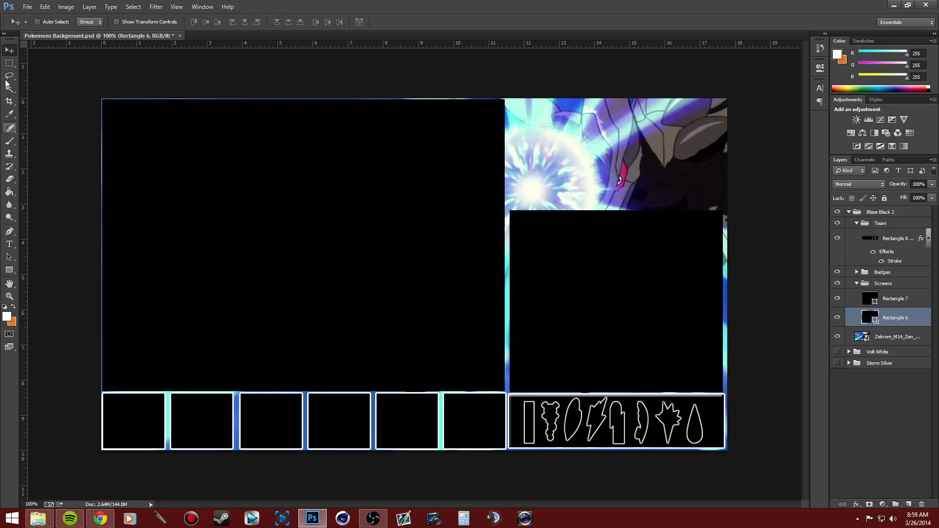
left_click(874, 298)
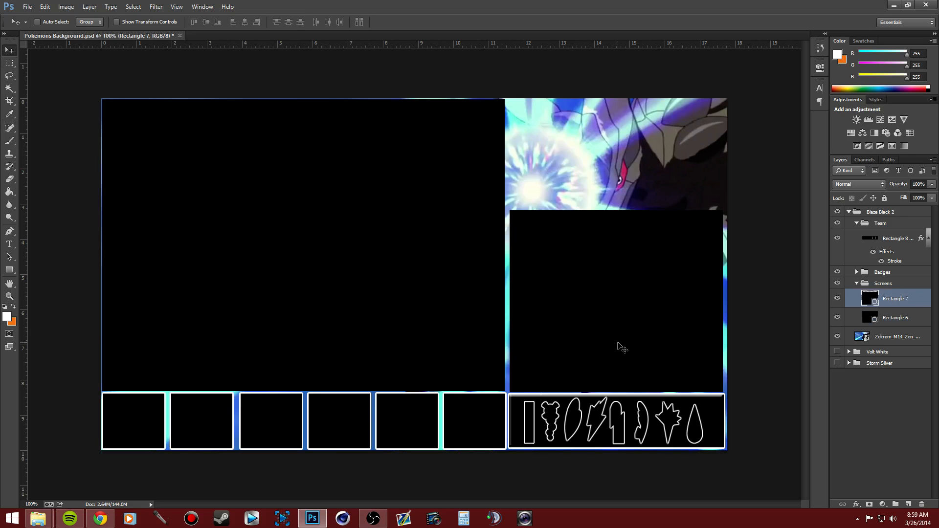
left_click_drag(621, 346, 620, 341)
left_click_drag(619, 341, 635, 321)
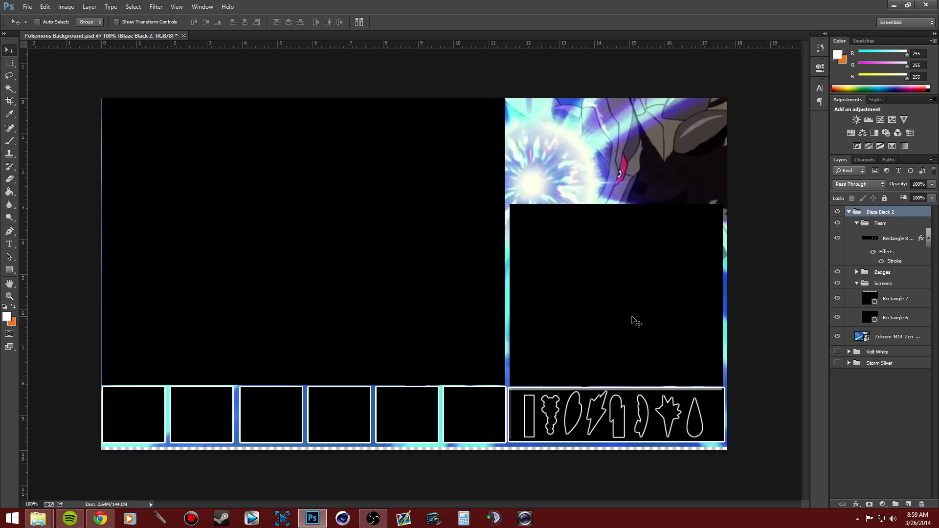
key("ctrl+z")
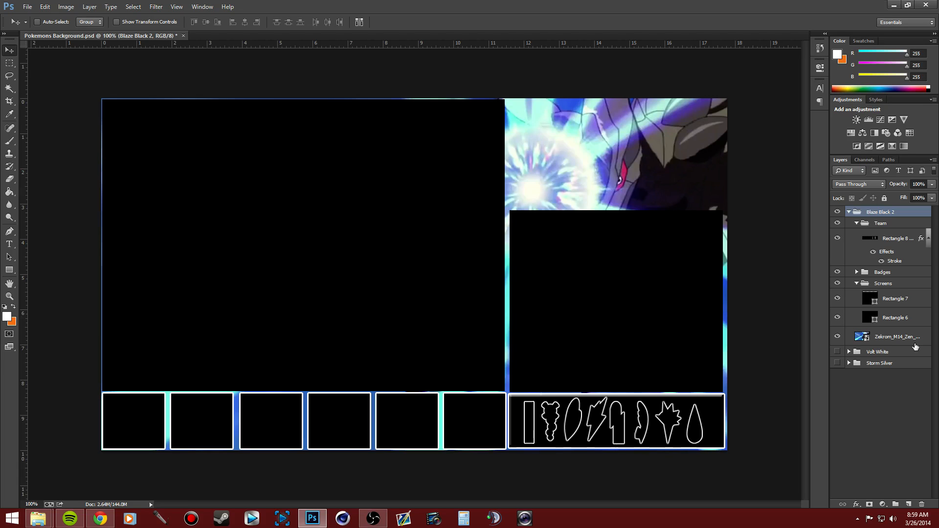
Nudge the smaller screen box, Rectangle 7, slightly up and right, and shift the Badges group slightly right
left_click(892, 301)
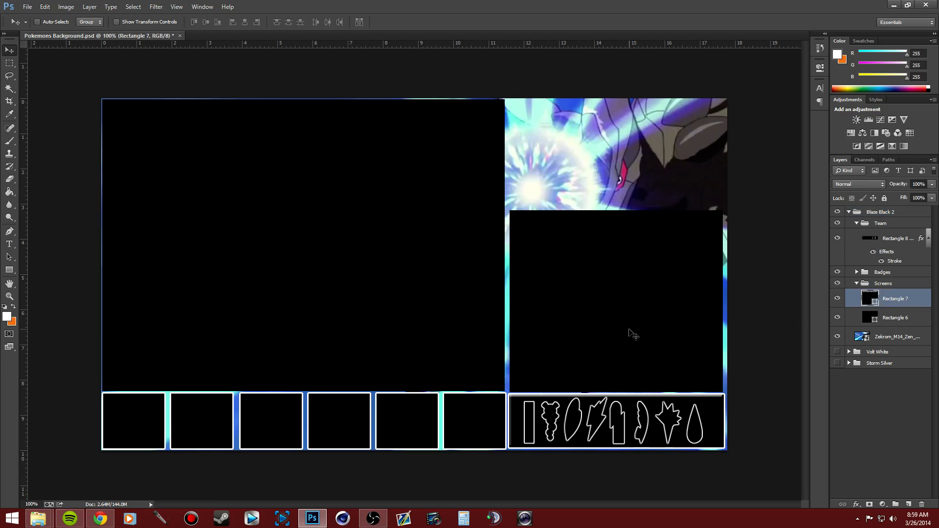
left_click_drag(629, 329, 631, 330)
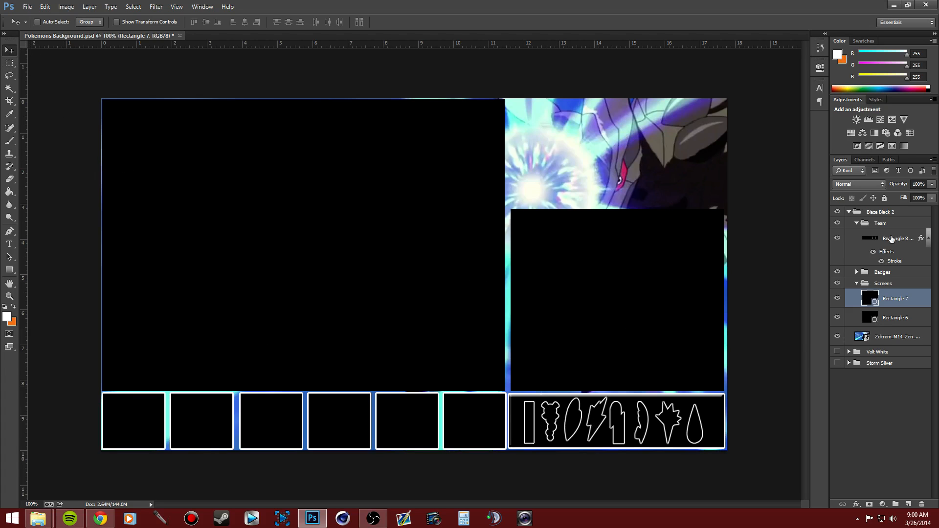
left_click(880, 274)
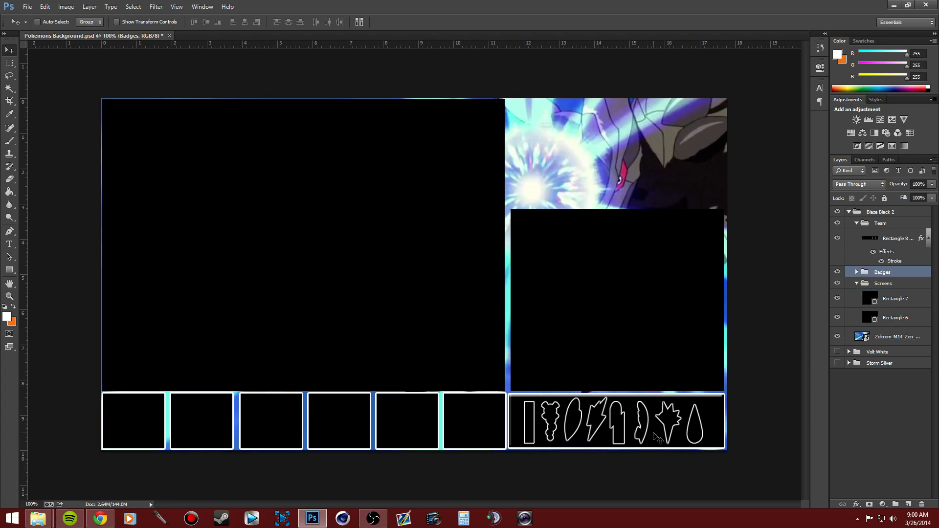
left_click_drag(653, 433, 655, 435)
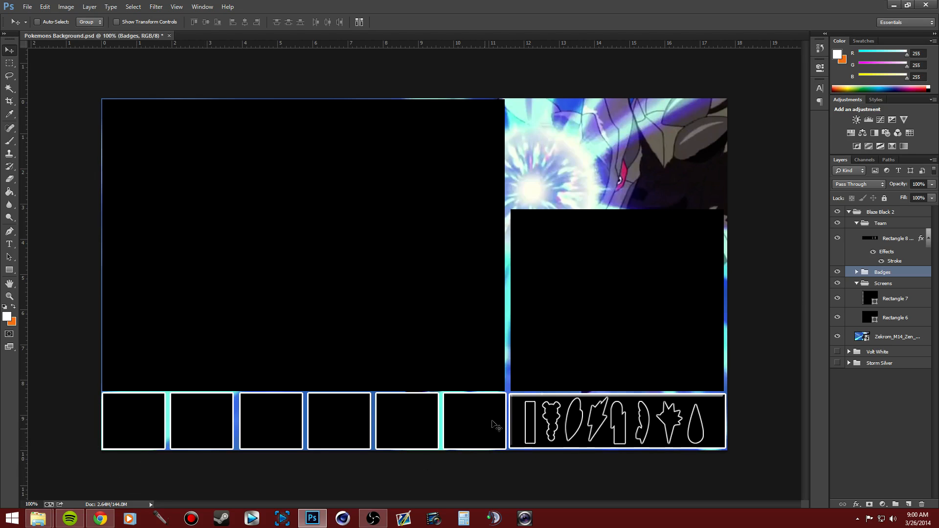
Scale the team boxes to 94.04% width and 93.75% height, center them at X 410.50, Y 658.50 px, and collapse the Team group
left_click(901, 238)
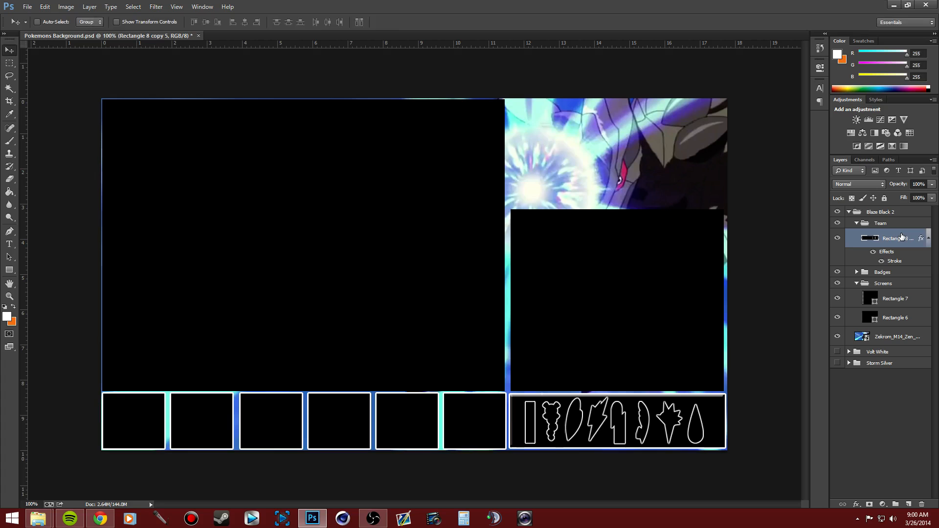
key("ctrl+t")
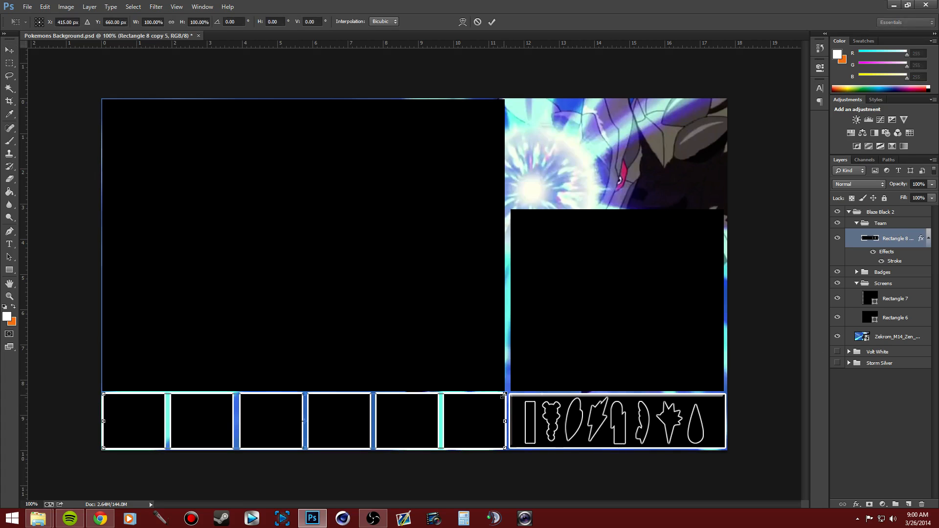
left_click_drag(503, 395, 481, 398)
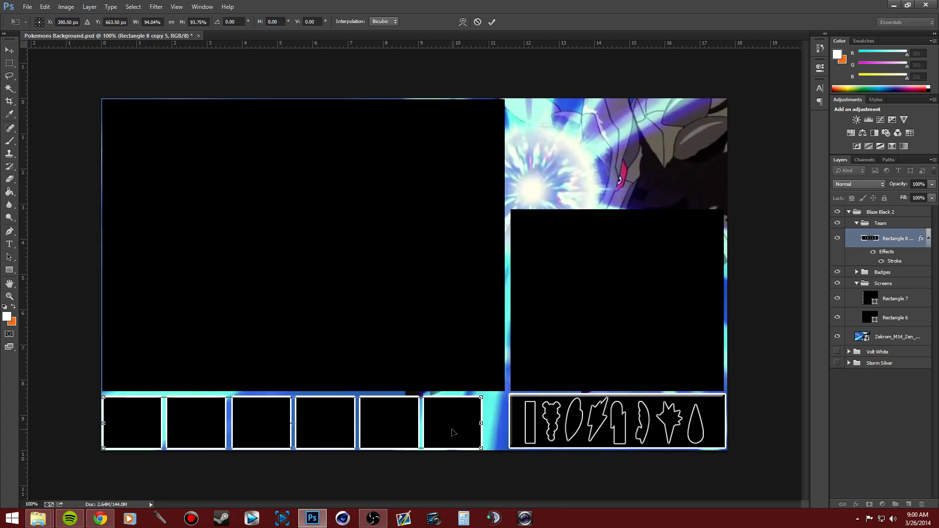
left_click_drag(453, 432, 463, 430)
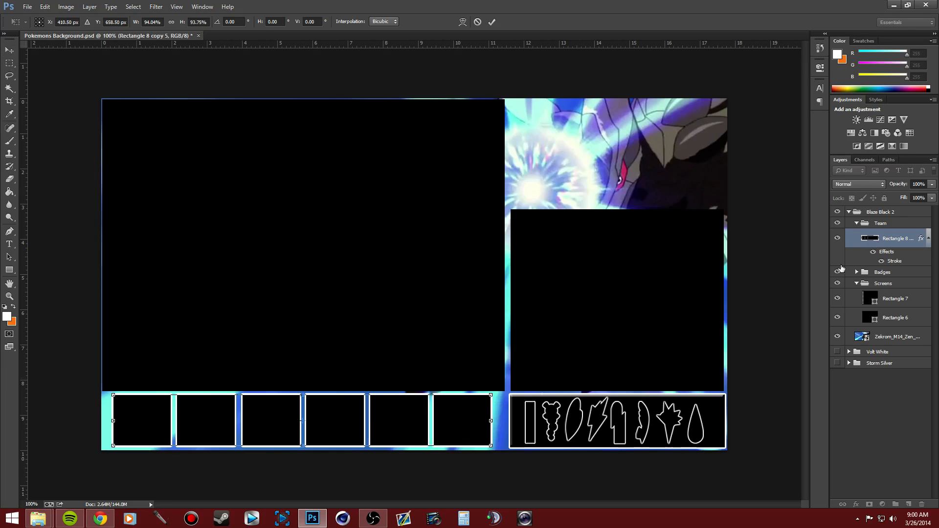
left_click(5, 50)
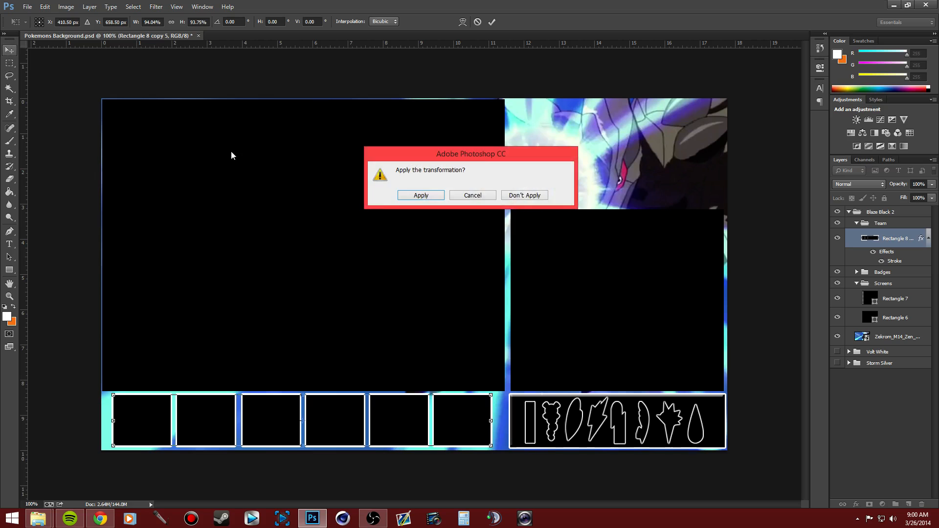
left_click(404, 197)
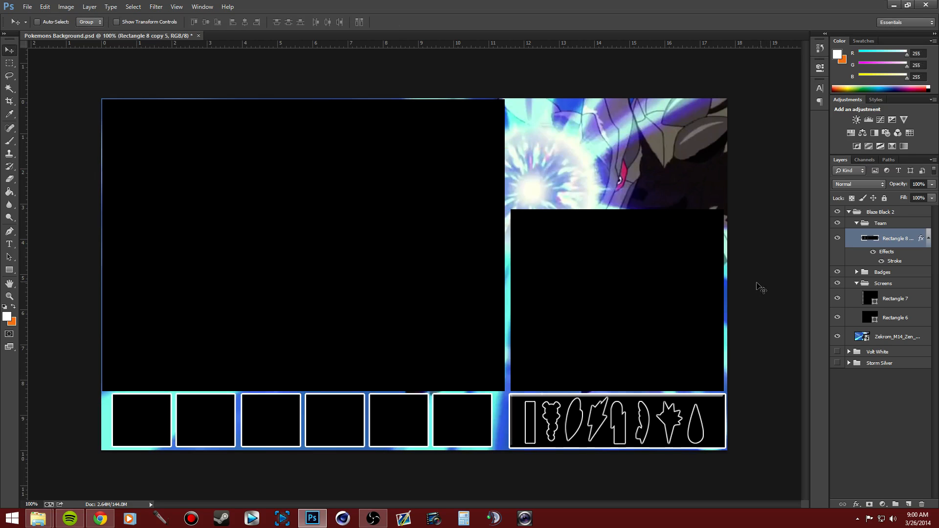
left_click(856, 224)
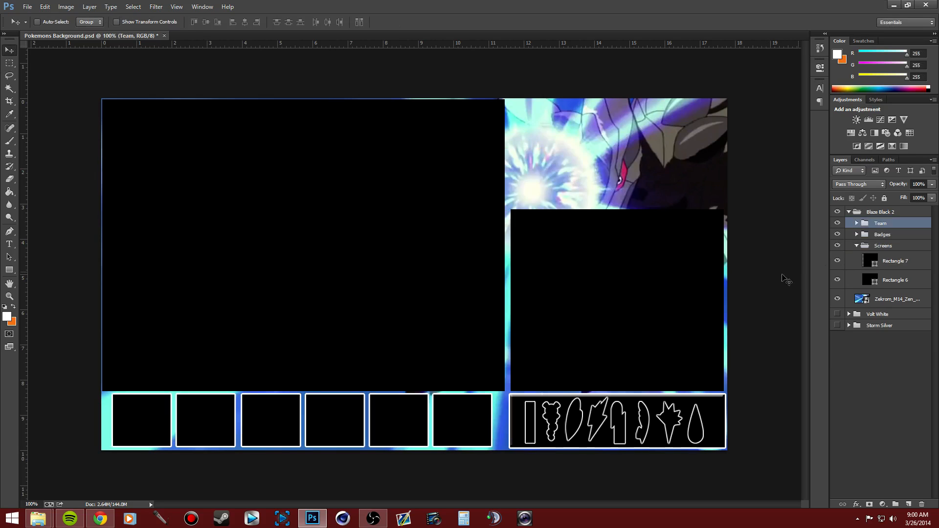
Rasterize both screen box layers, Rectangle 6 and Rectangle 7, and select Rectangle 6
right_click(886, 282)
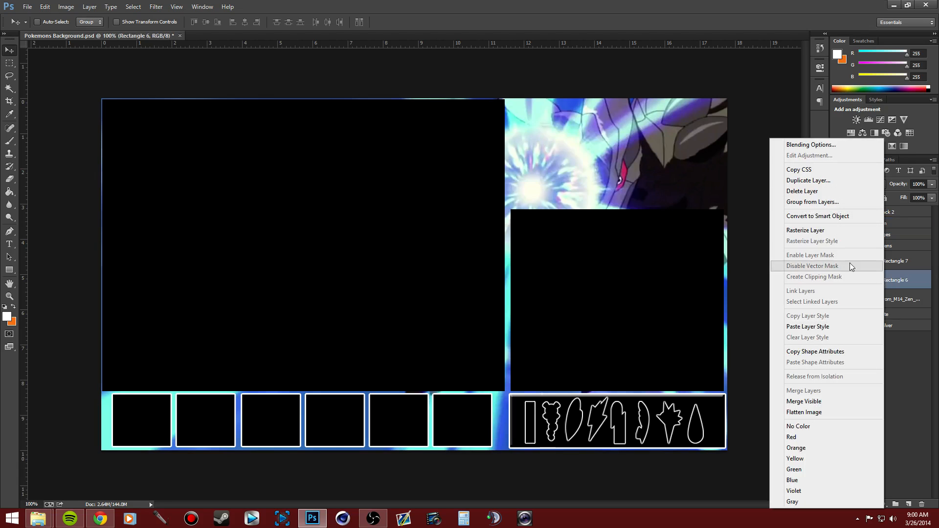
left_click(806, 231)
right_click(903, 264)
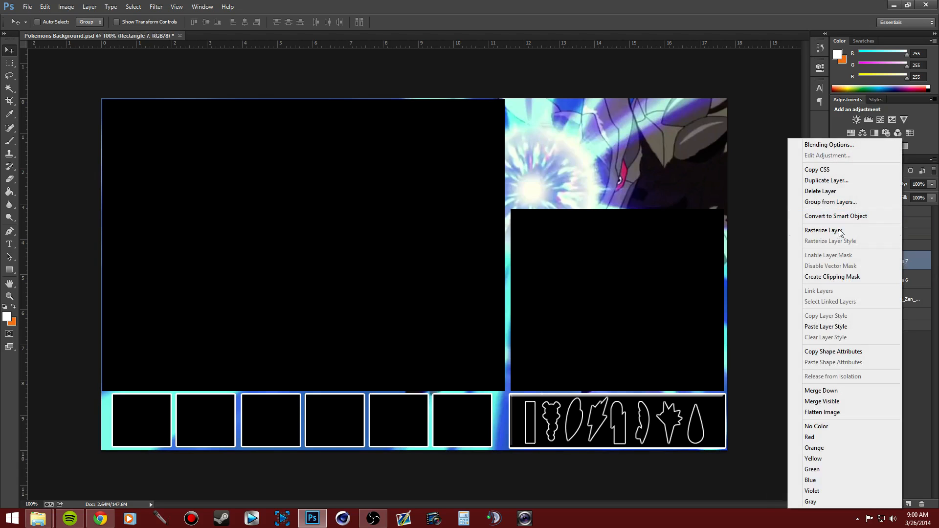
left_click(841, 231)
left_click(900, 280)
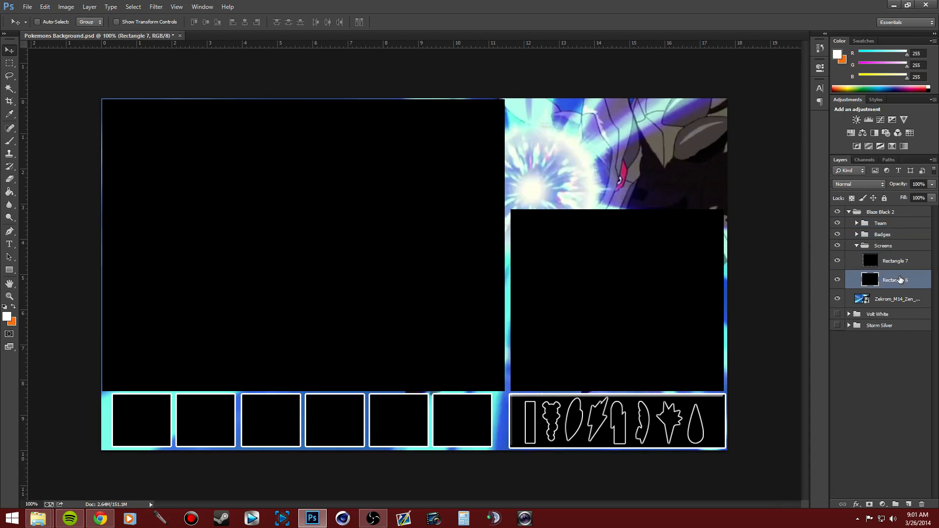
Select the interior of the large screen box with the Rectangular Marquee and delete it from Rectangle 6, leaving a thin black frame
left_click(9, 62)
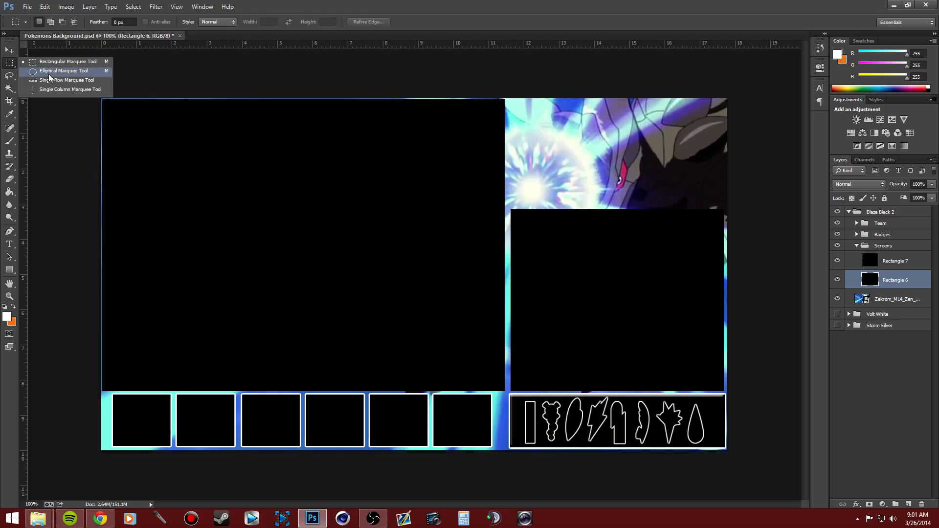
left_click(50, 66)
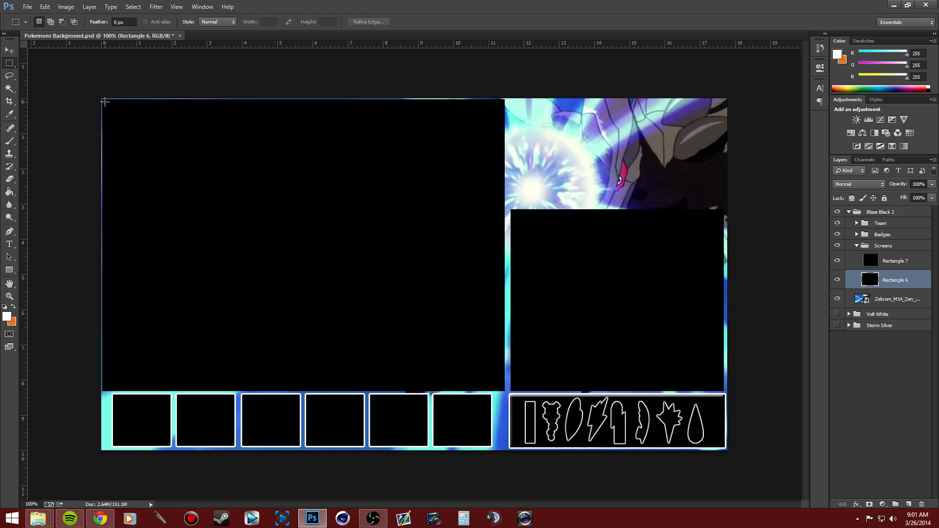
left_click_drag(105, 102, 502, 389)
key("Delete")
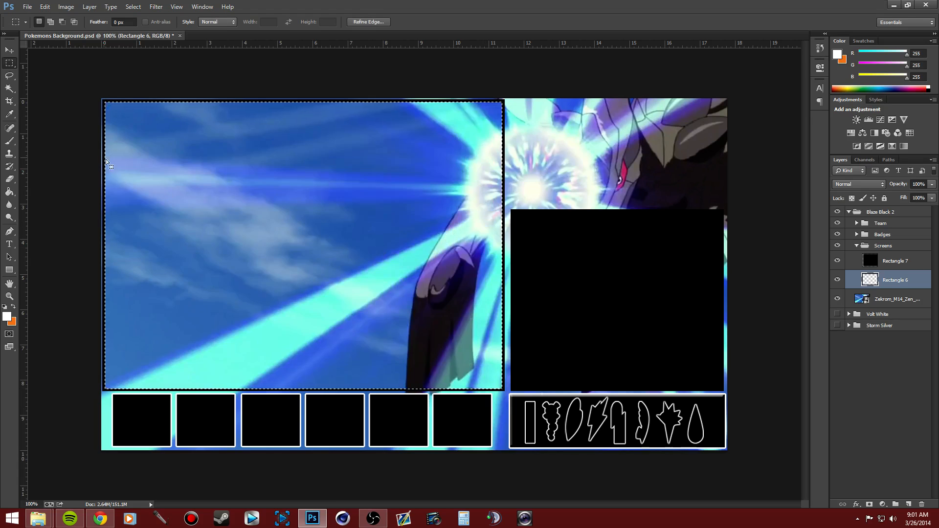
Rasterize the Zekrom image layer and delete its part inside the large screen box selection
left_click(880, 304)
right_click(880, 303)
left_click(802, 254)
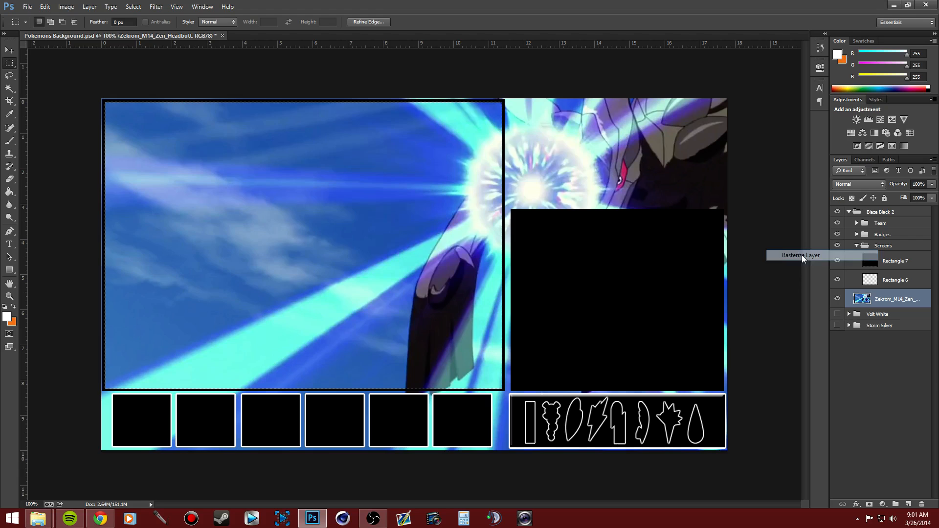
key("Delete")
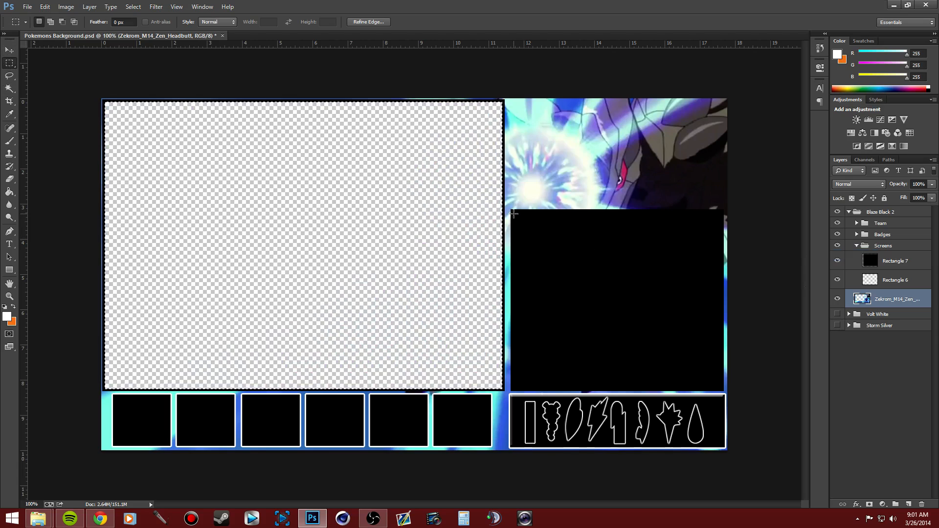
Marquee the interior of the smaller screen box, delete it from Rectangle 7 and the Zekrom image layer, and deselect
left_click_drag(514, 212, 721, 389)
left_click(887, 264)
key("Delete")
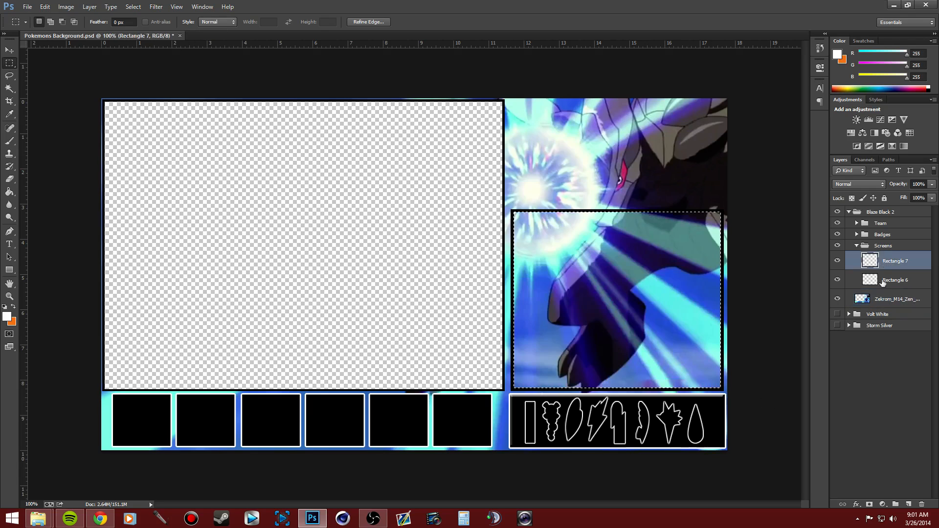
left_click(887, 299)
key("Delete")
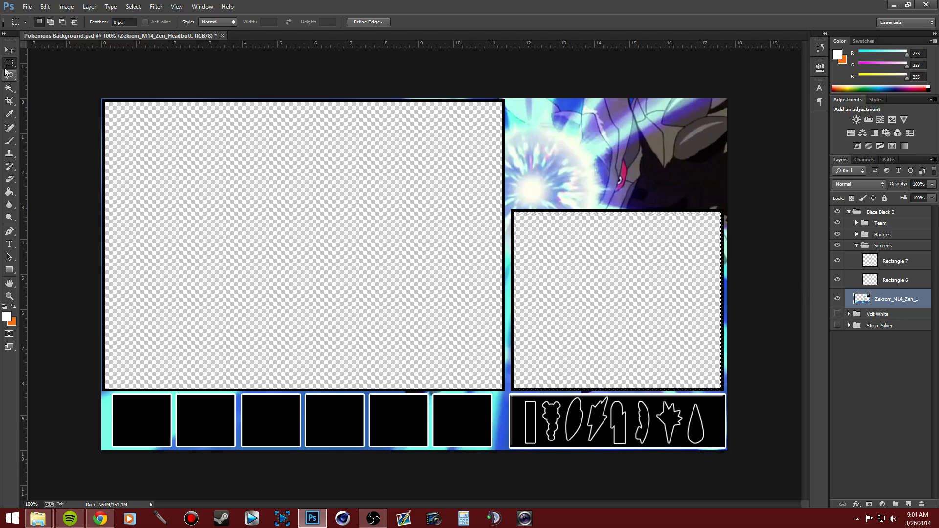
key("ctrl+d")
Add a white 3 px outside Stroke at 100% opacity to the large screen frame, Rectangle 6
left_click(883, 280)
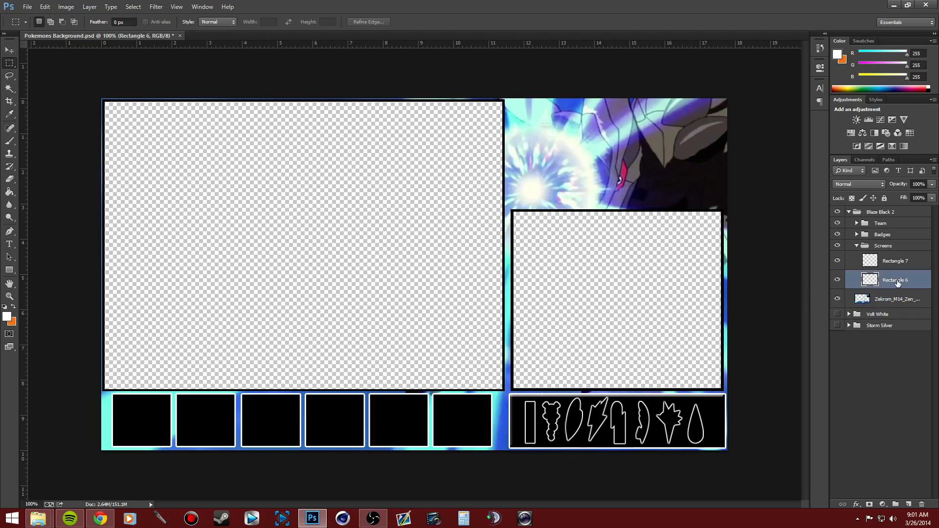
right_click(895, 280)
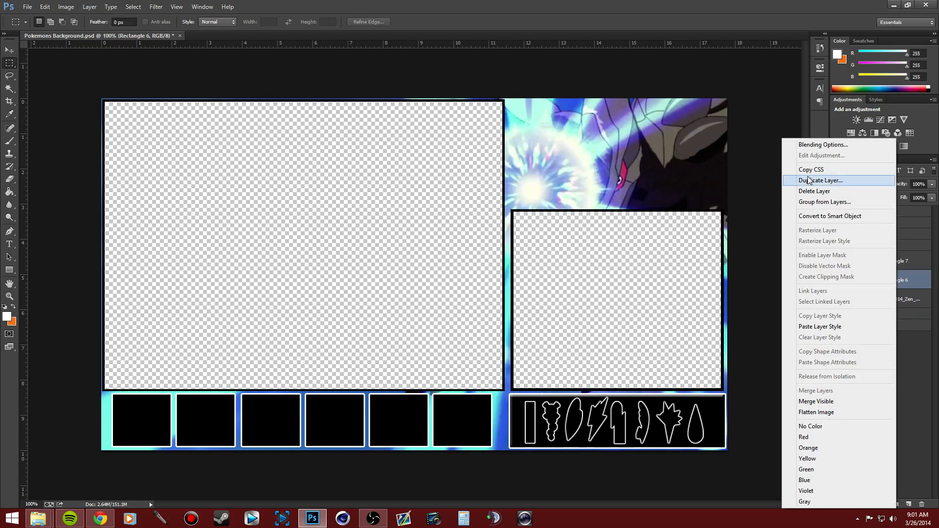
left_click(809, 145)
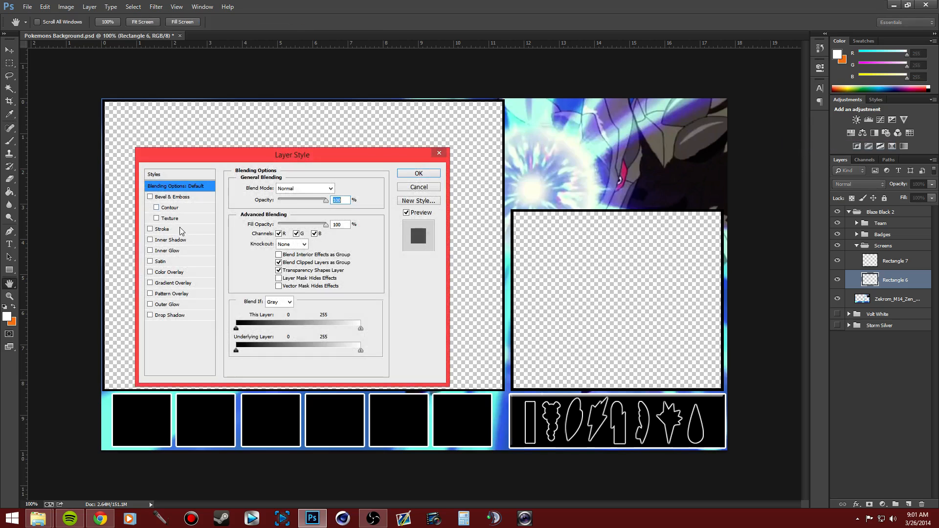
left_click(151, 229)
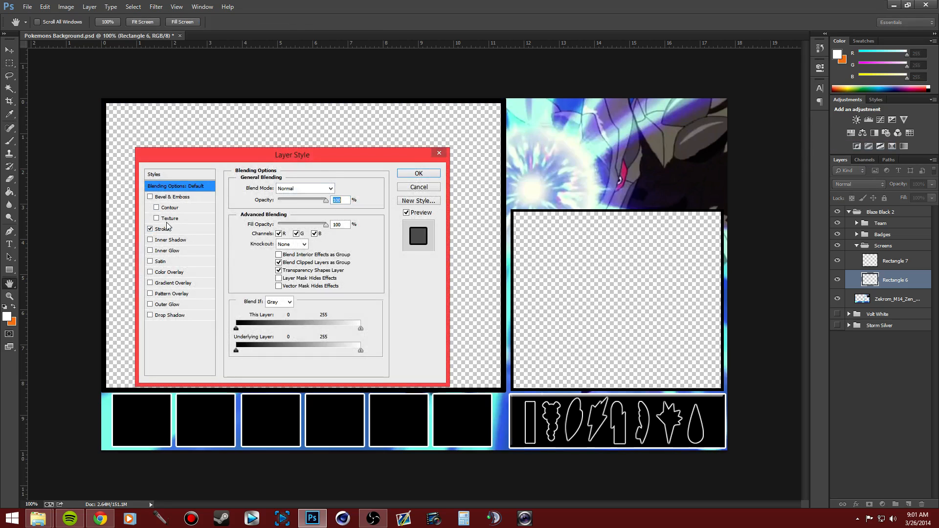
left_click(168, 229)
left_click(258, 254)
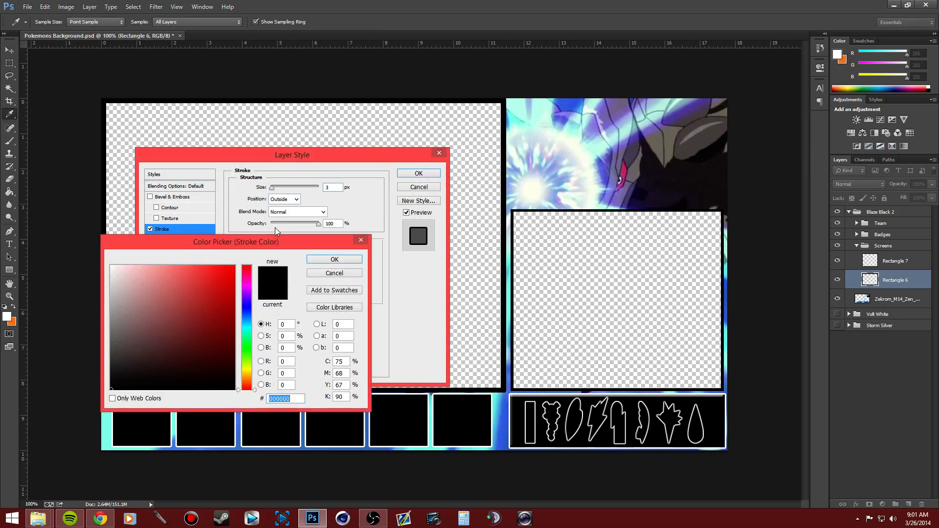
left_click_drag(160, 270, 112, 266)
left_click(317, 262)
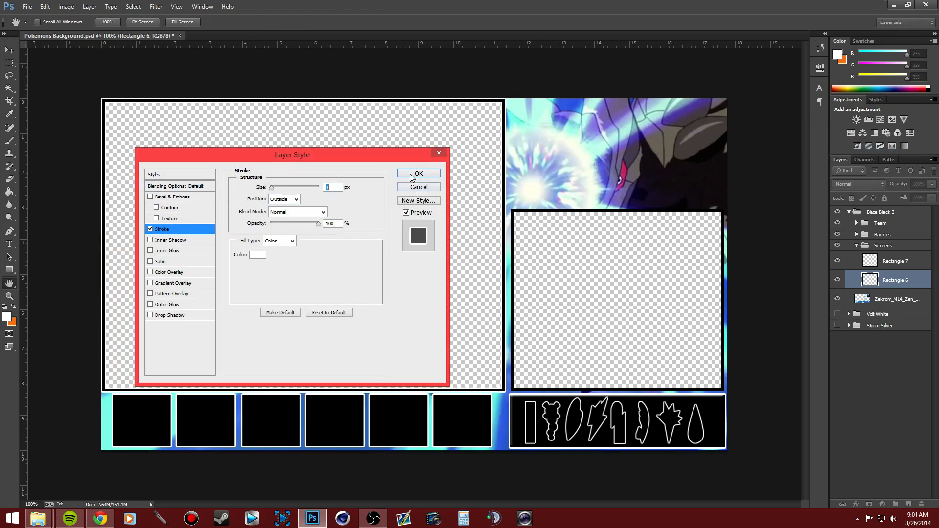
left_click(419, 173)
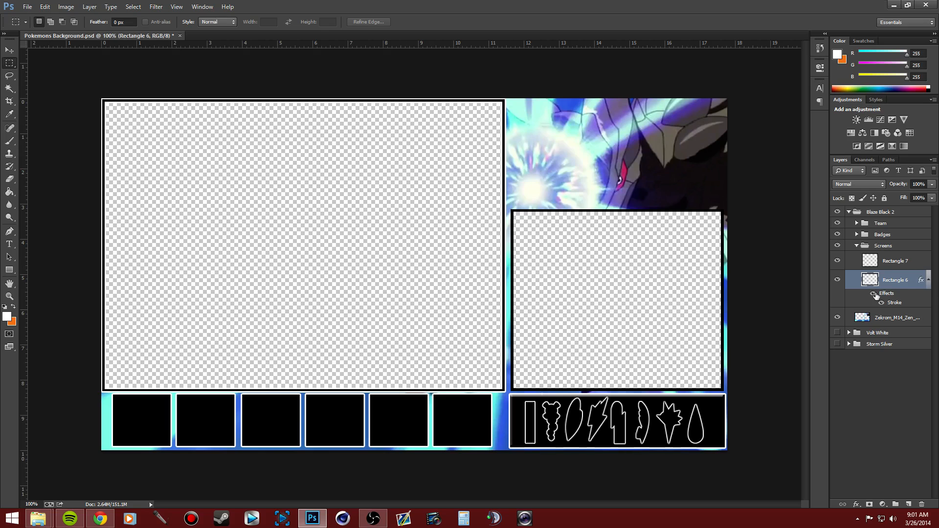
Copy the layer style of Rectangle 6 and paste it onto the smaller screen frame, Rectangle 7
right_click(891, 281)
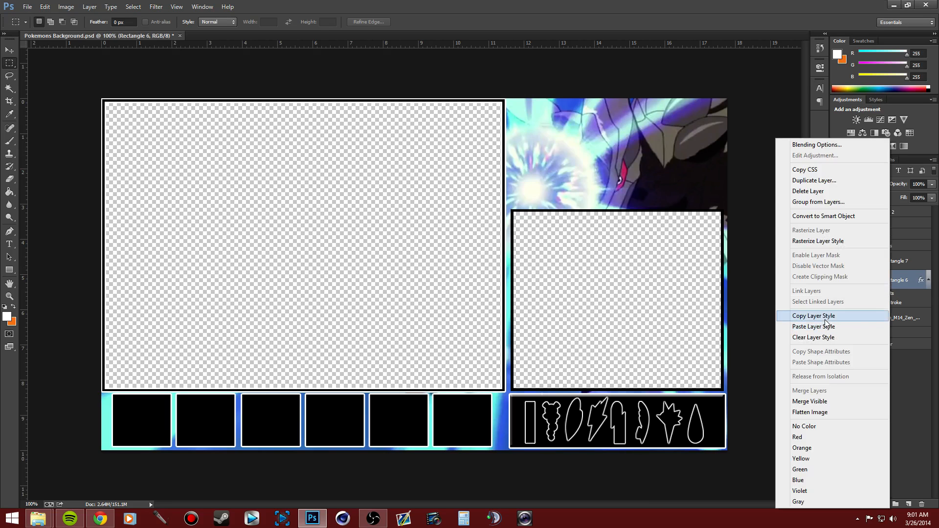
left_click(825, 320)
left_click(899, 261)
right_click(891, 262)
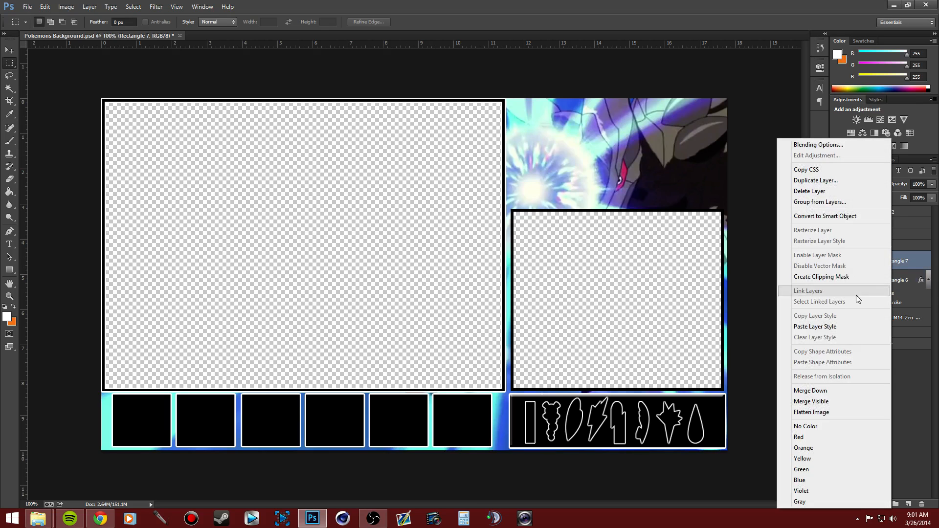
left_click(829, 328)
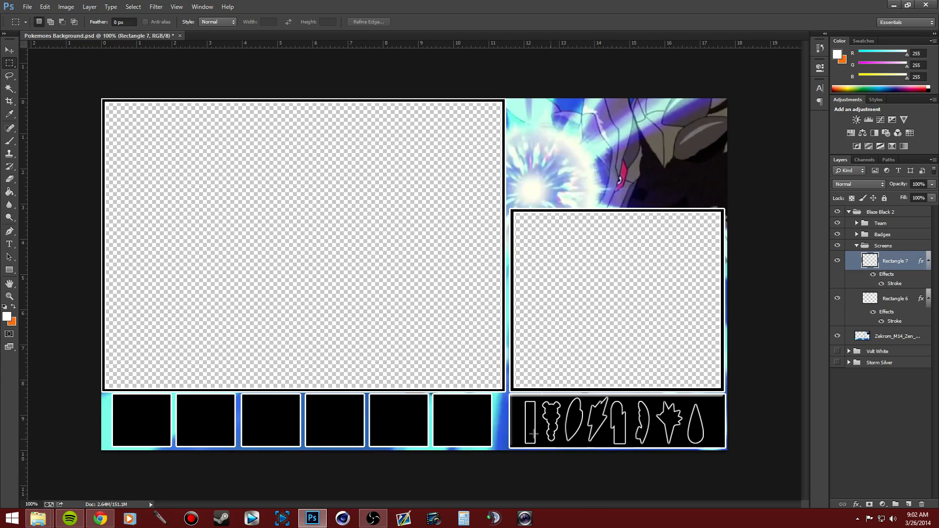
Expand the Badges group, show one badge layer and hide it again, and collapse the group
left_click(843, 237)
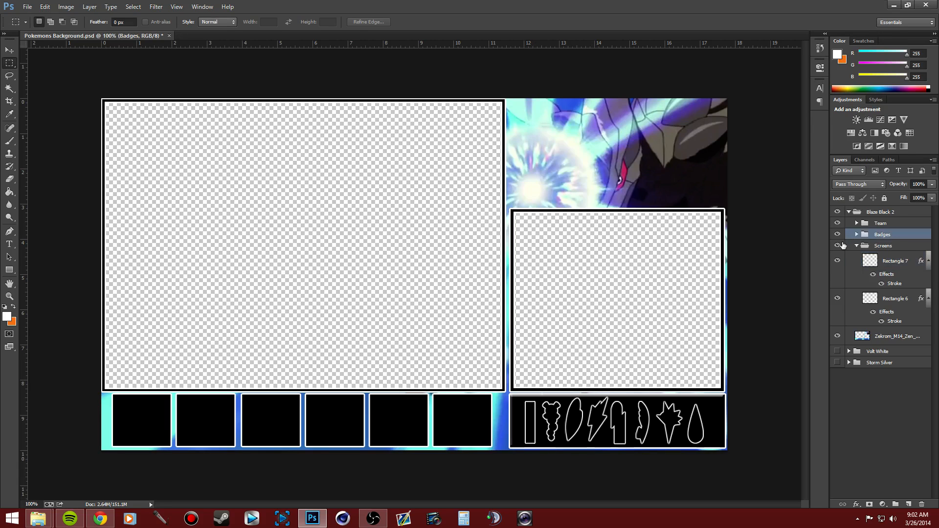
left_click(856, 234)
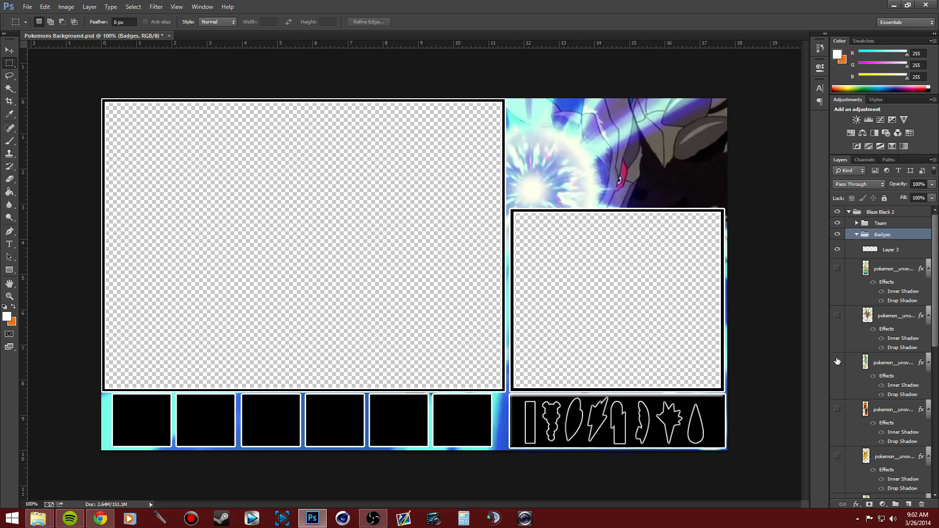
left_click(837, 362)
left_click(837, 362)
left_click(856, 236)
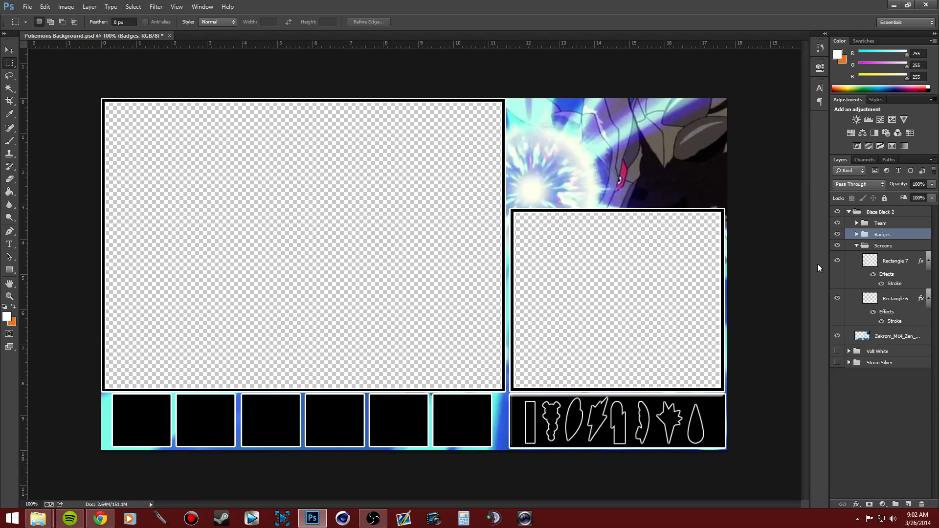
Expand the Team group, collapse the Screens group, and add an empty layer above the team boxes
left_click(856, 223)
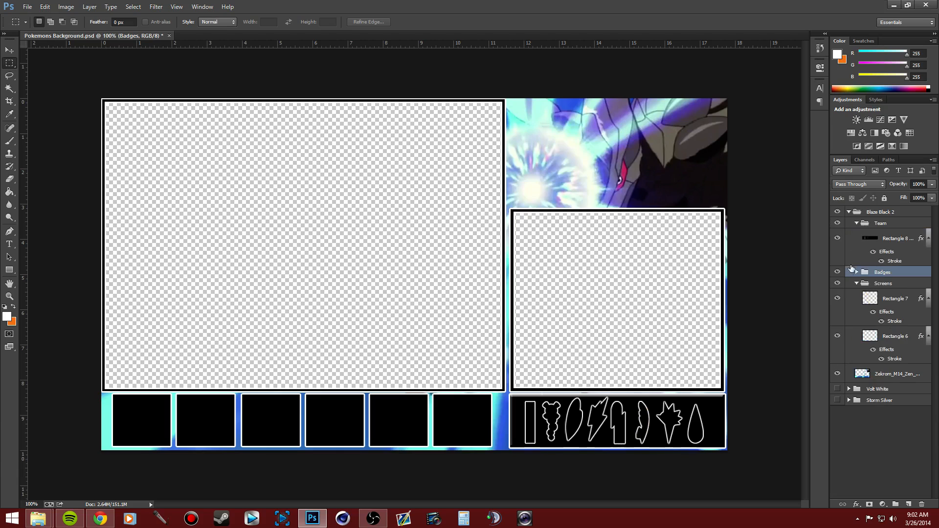
left_click(856, 283)
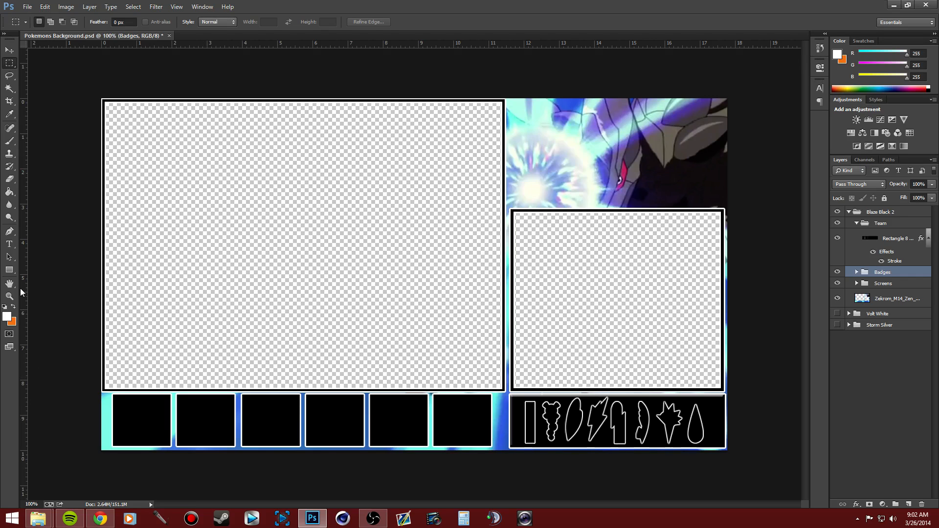
left_click(891, 239)
left_click(907, 504)
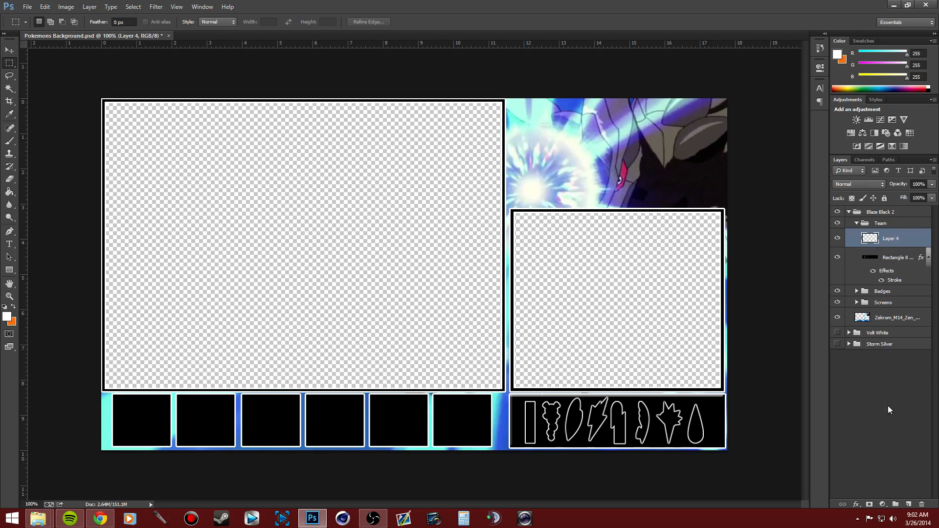
Place the buizel-pok-dex-size image from the Desktop into the Team group at its default size
left_click(27, 7)
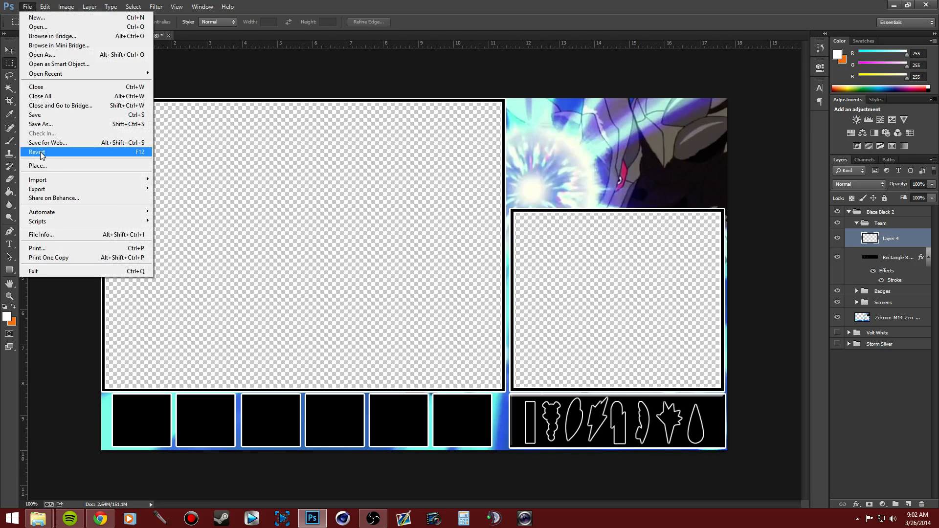
left_click(39, 165)
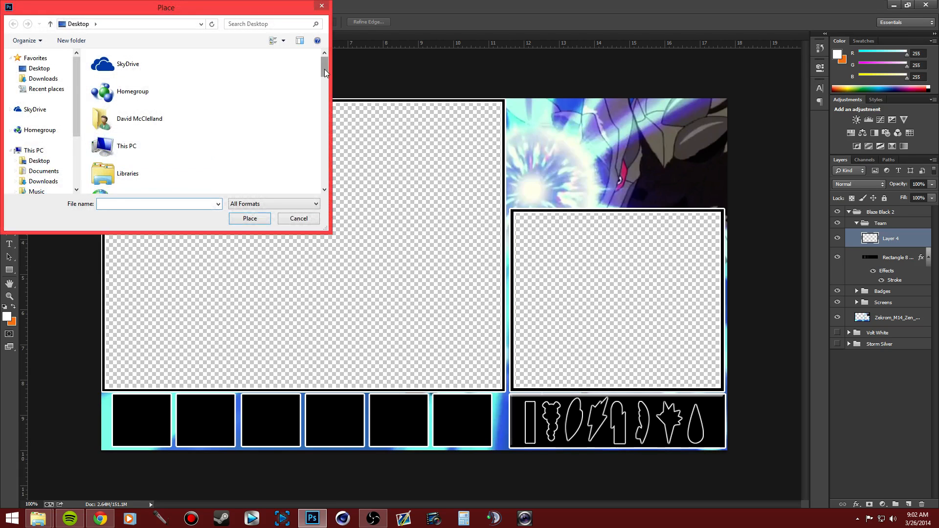
left_click_drag(324, 70, 325, 125)
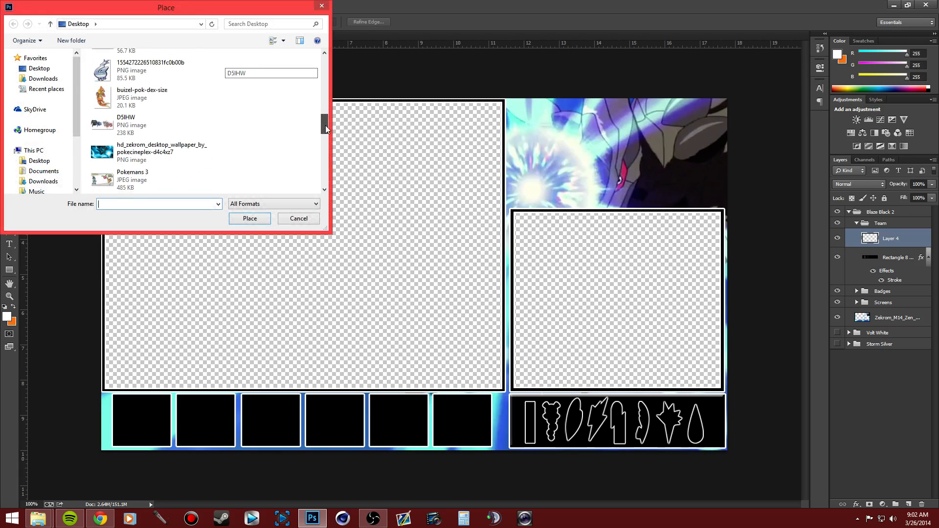
left_click(124, 98)
mouse_move(325, 123)
left_mouse_down()
mouse_move(324, 166)
mouse_move(320, 114)
left_mouse_up()
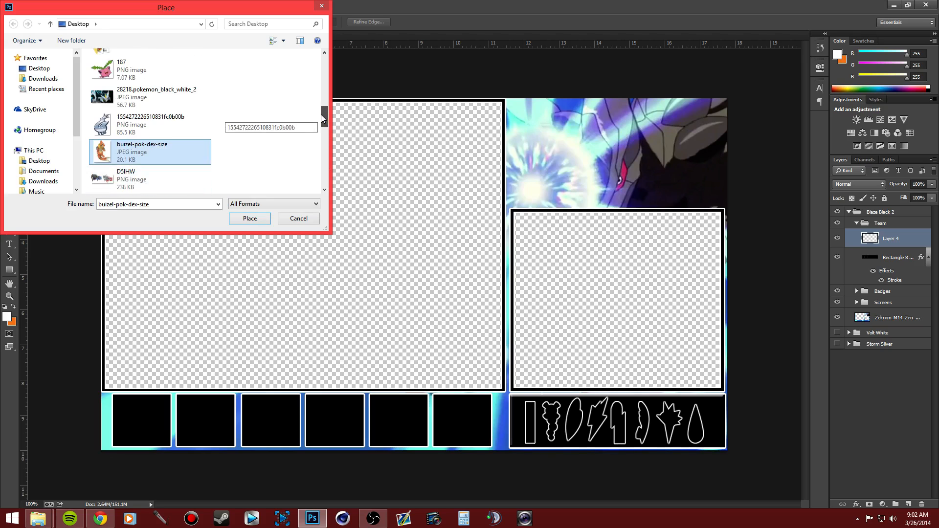
left_click(249, 218)
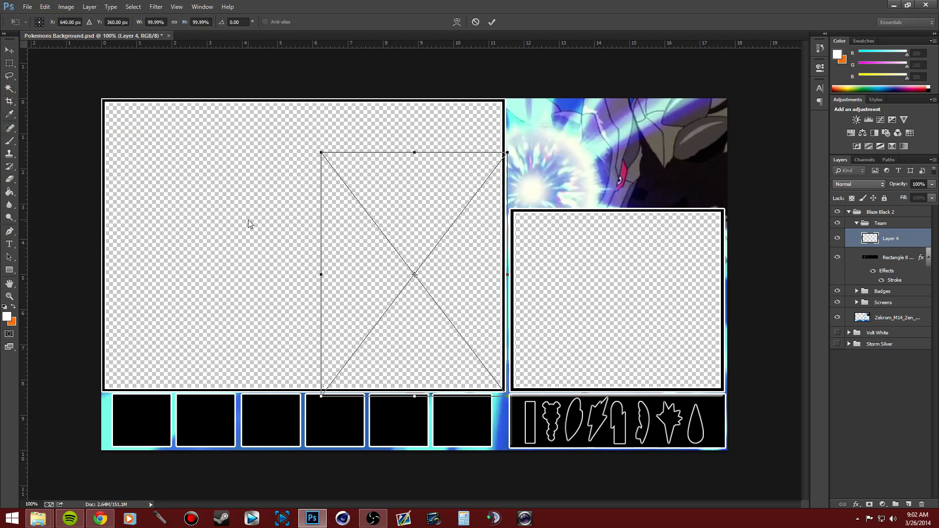
left_click(9, 50)
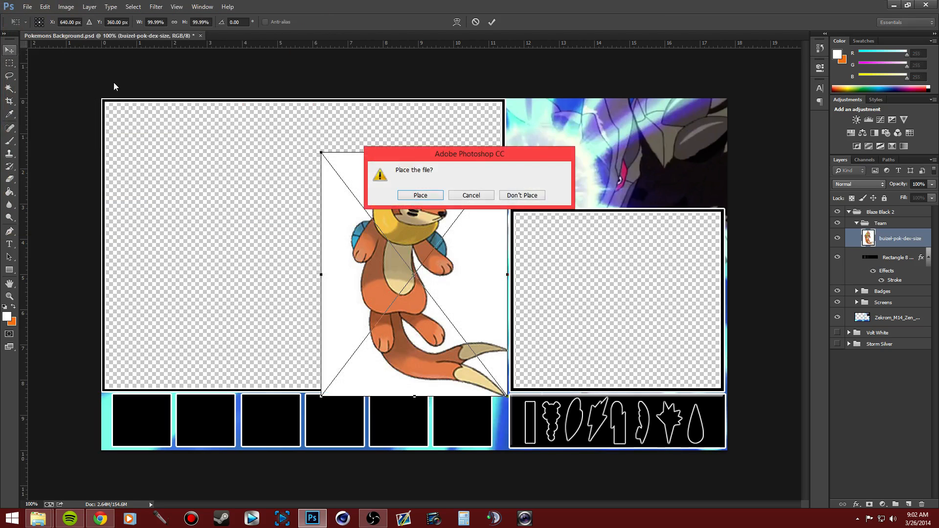
left_click(419, 198)
Move the Buizel image up and left into the large screen area and rasterize its layer
left_click_drag(389, 279, 303, 256)
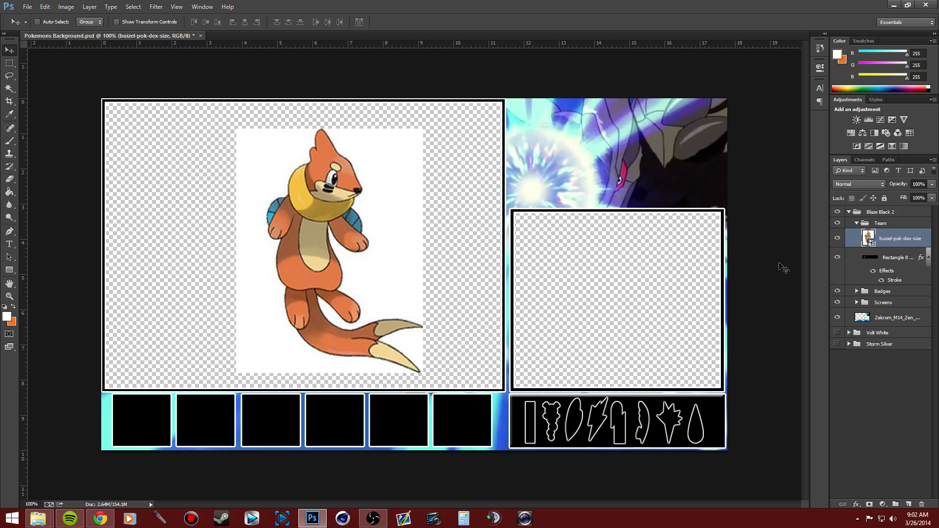
right_click(882, 242)
left_click(826, 253)
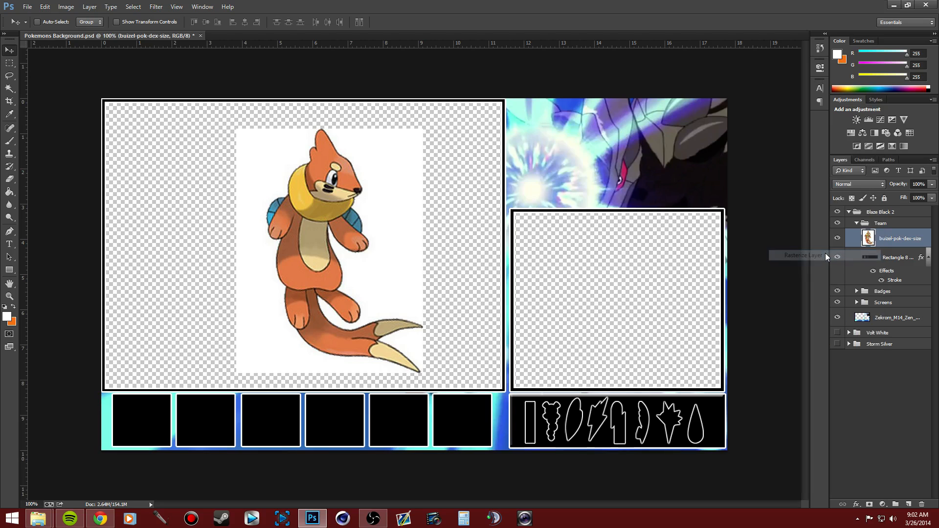
Delete the white background areas on both sides of Buizel and between its tails using the Magic Wand with tolerance 32
left_click(9, 89)
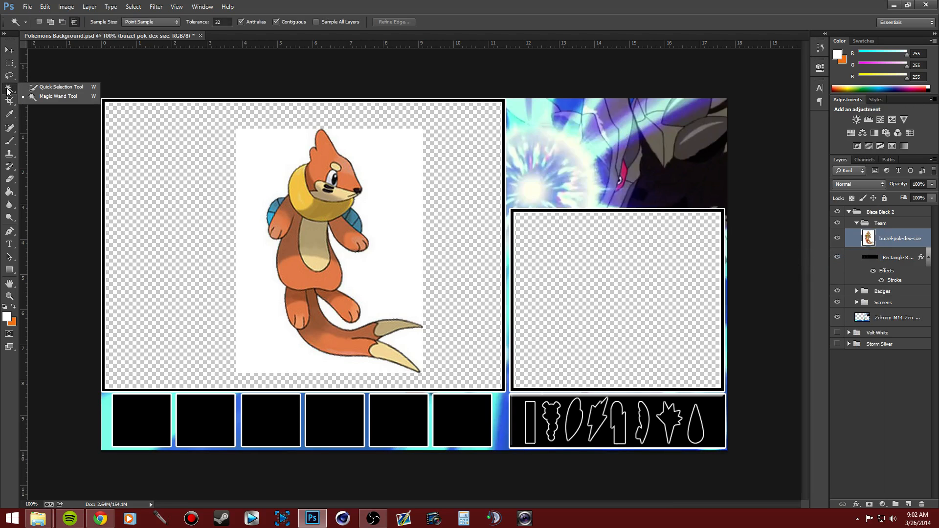
left_click(55, 98)
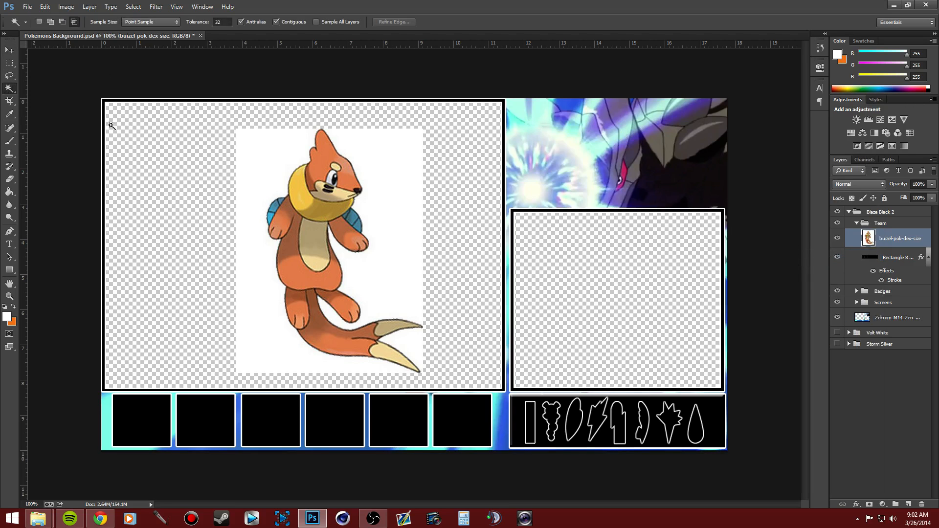
left_click(262, 154)
key("Delete")
key("ctrl+d")
left_click(399, 166)
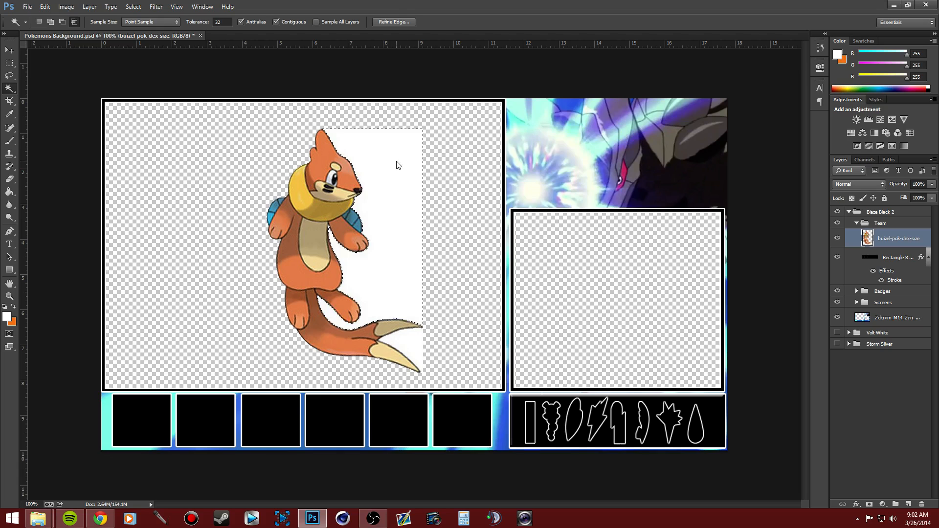
key("Delete")
key("ctrl+d")
left_click(418, 336)
key("Delete")
key("ctrl+d")
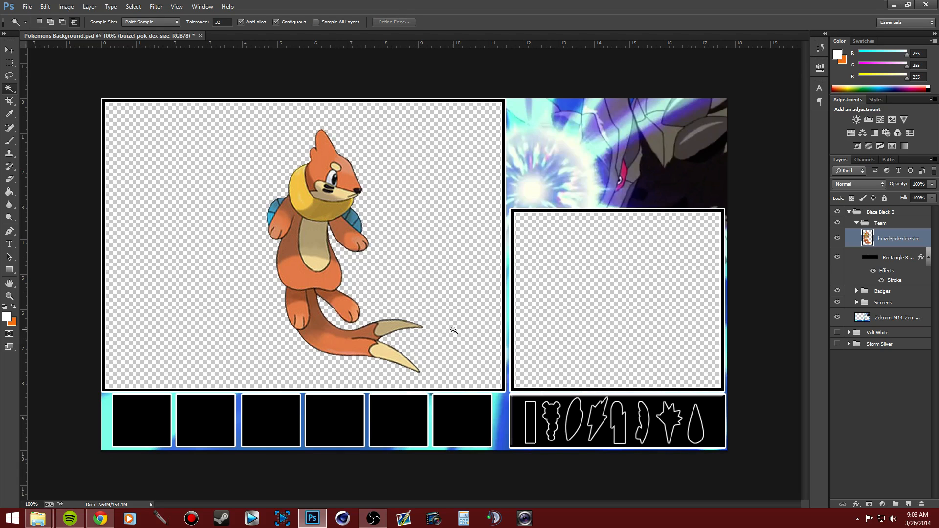
Move the Buizel cut-out onto the first team box and scale it to about 47% so it fits the box
left_click(9, 50)
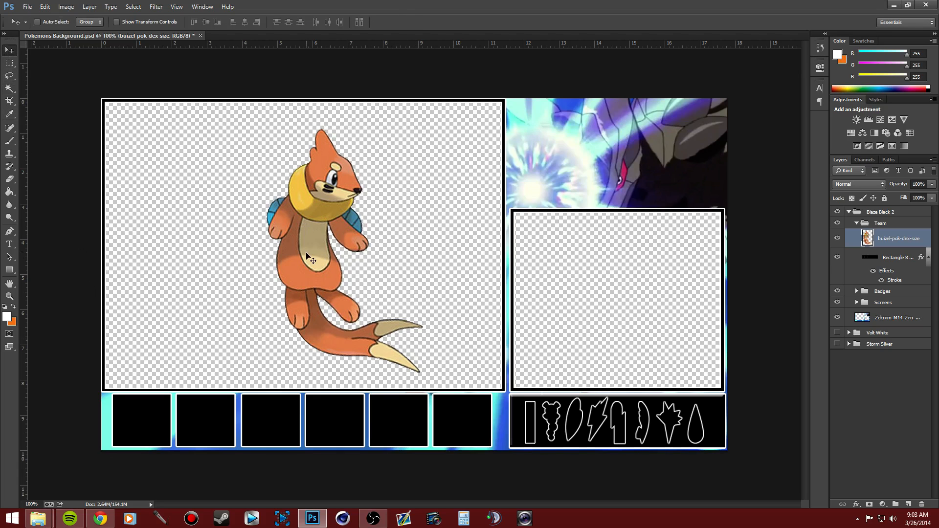
left_click_drag(309, 259, 146, 447)
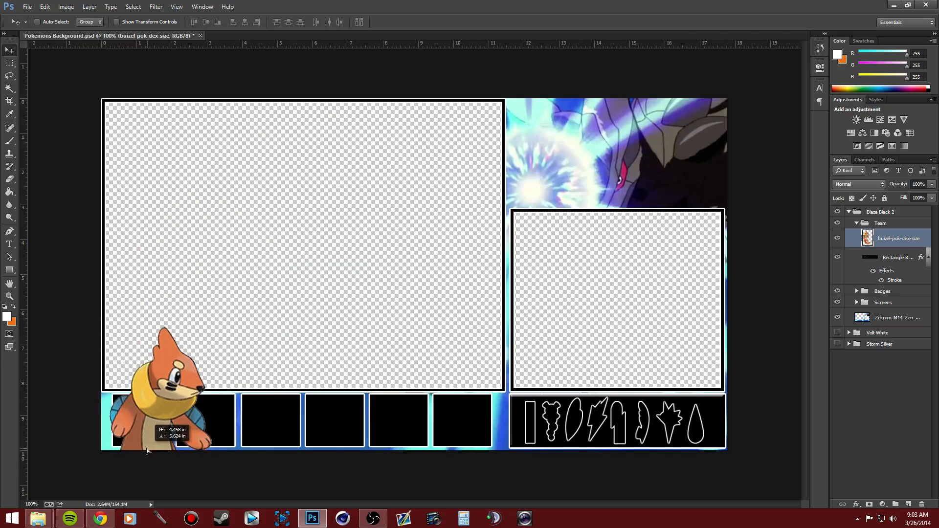
key("ctrl+t")
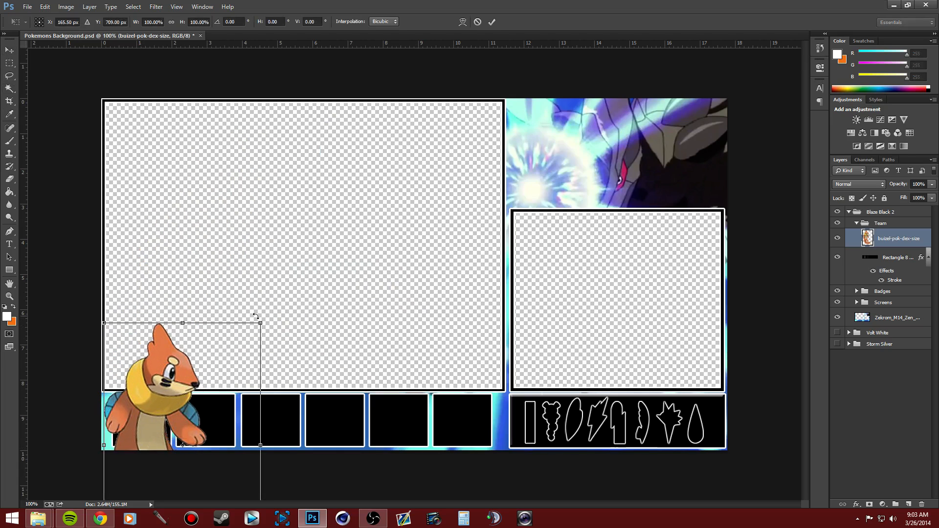
left_click_drag(261, 322, 161, 419)
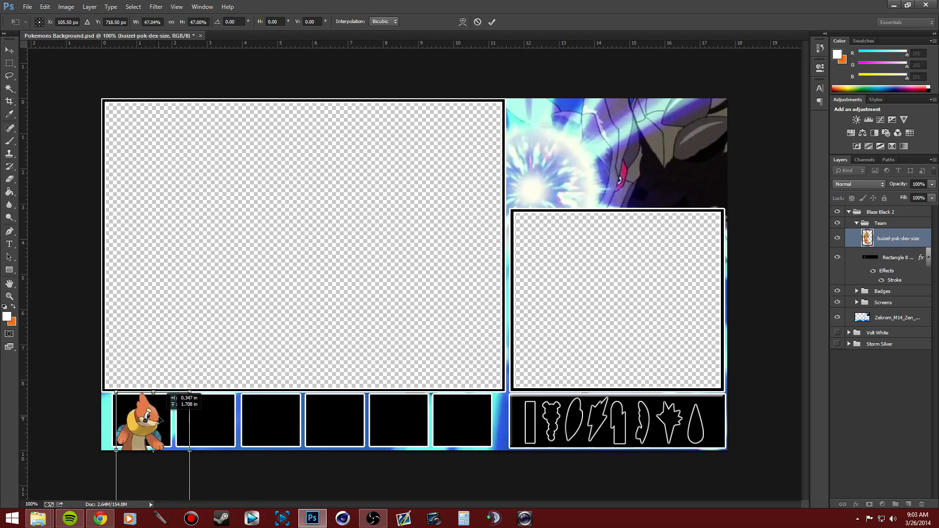
left_click_drag(159, 420, 159, 421)
left_click(16, 53)
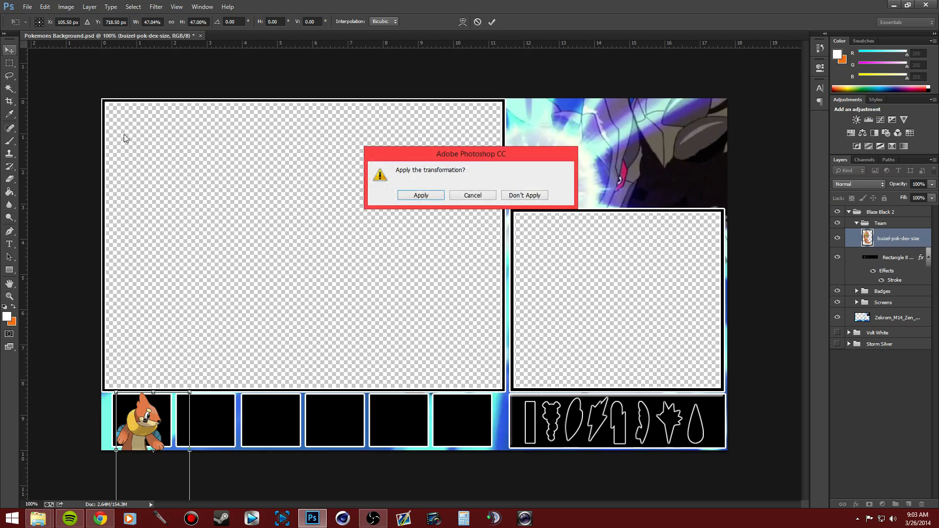
left_click(427, 195)
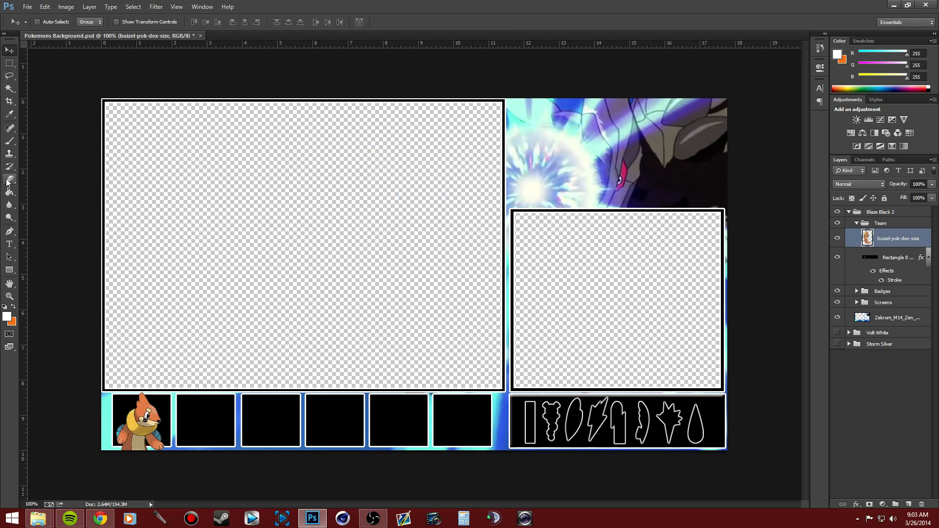
Trim the parts of Buizel that extend below and above the first team box using rectangular marquee selections
left_click(10, 67)
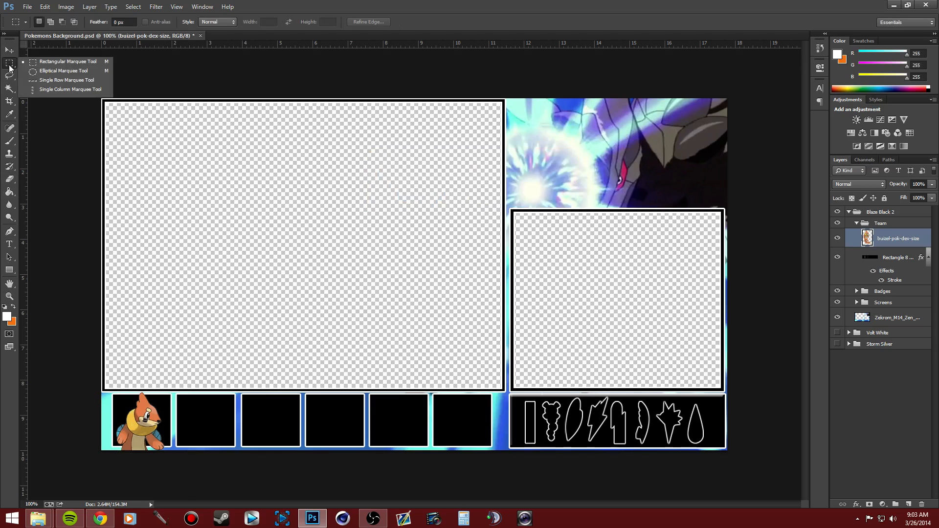
left_click(58, 63)
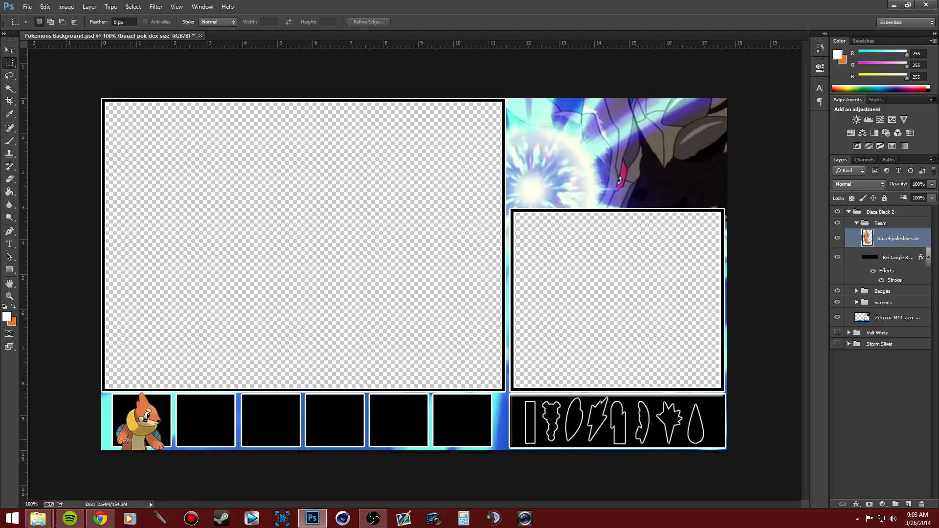
left_click_drag(112, 445, 182, 465)
left_click(98, 396)
left_click_drag(111, 384, 182, 394)
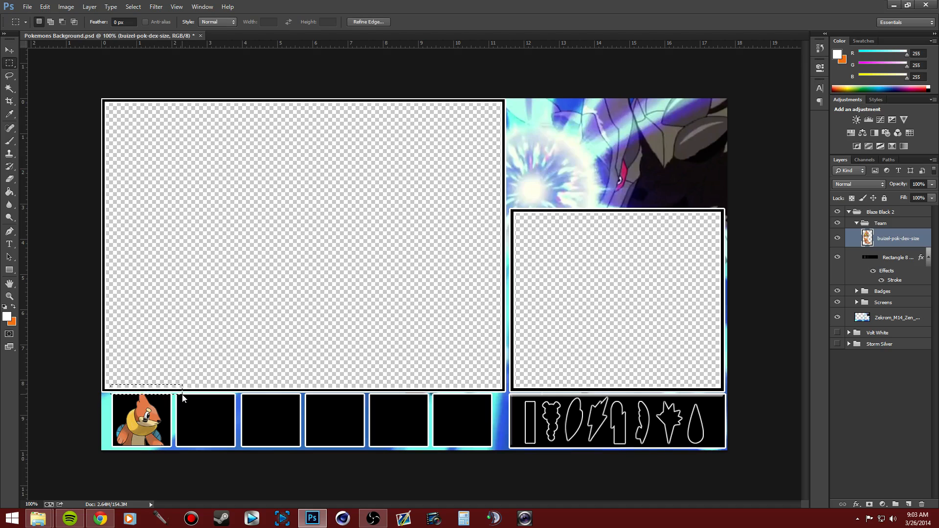
left_click(187, 364)
Add the white text "Spitzel" in Pokemon Solid at 20 pt and center it along the first team box's lower edge
key("t")
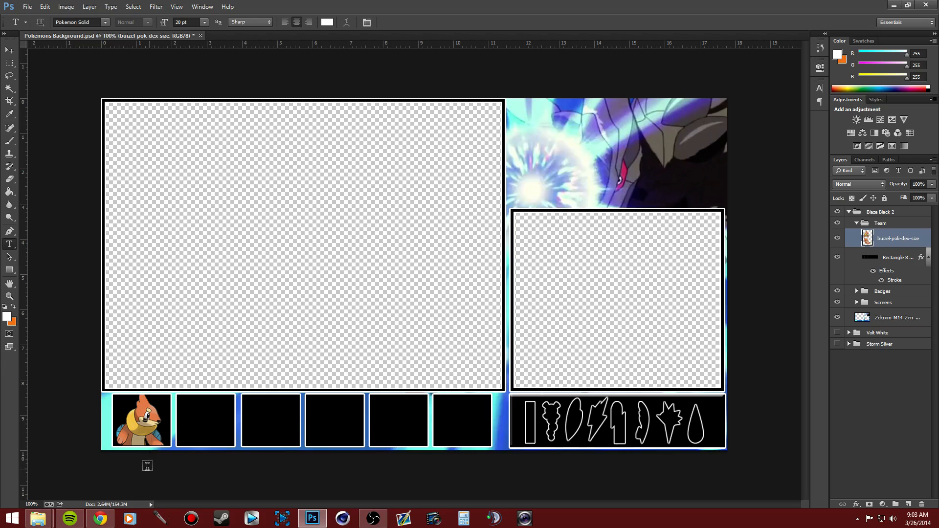
left_click(119, 448)
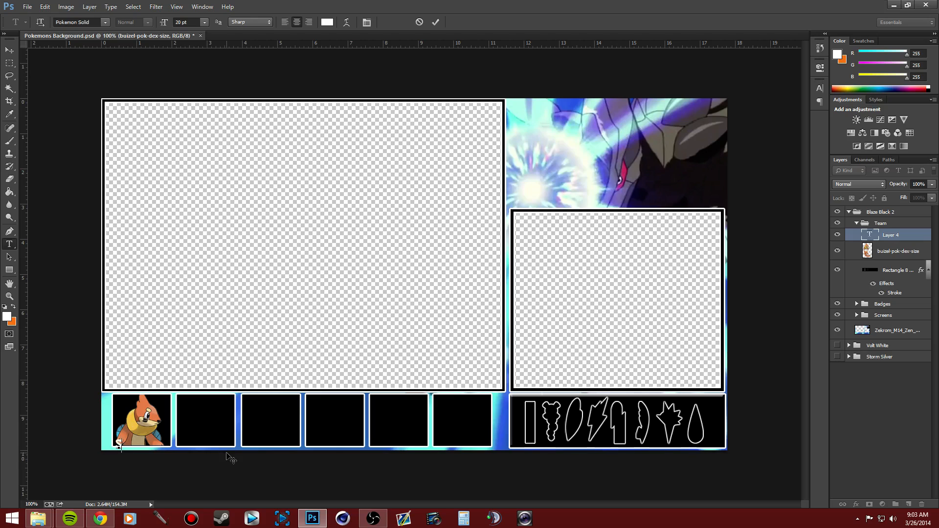
type("itzd")
left_click(9, 50)
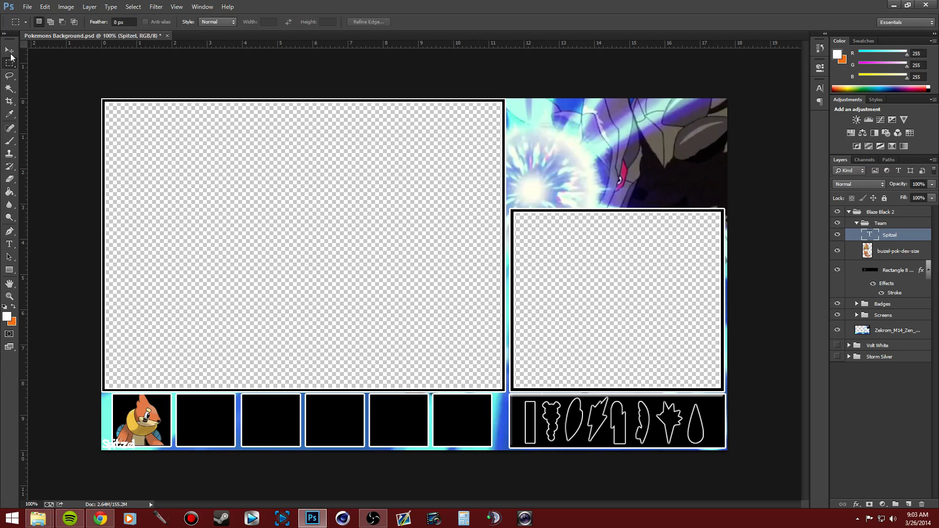
left_click_drag(123, 445, 142, 446)
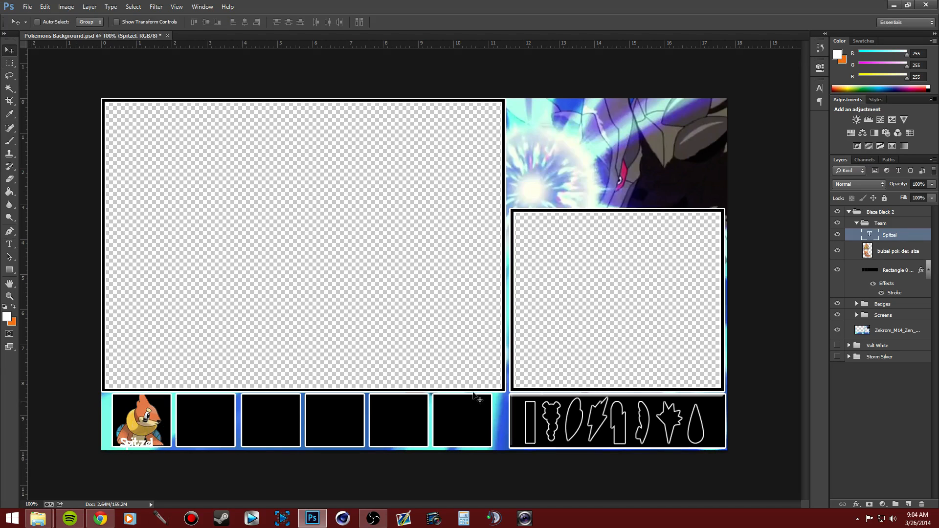
Give the Spitzel text a stroke and a Multiply inner shadow at 75% opacity, and nudge the text slightly right
right_click(888, 236)
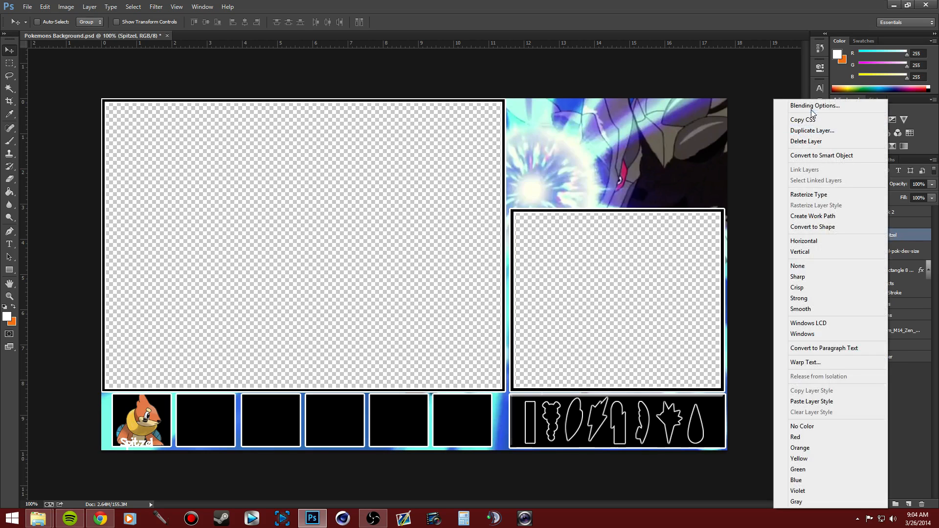
left_click(811, 106)
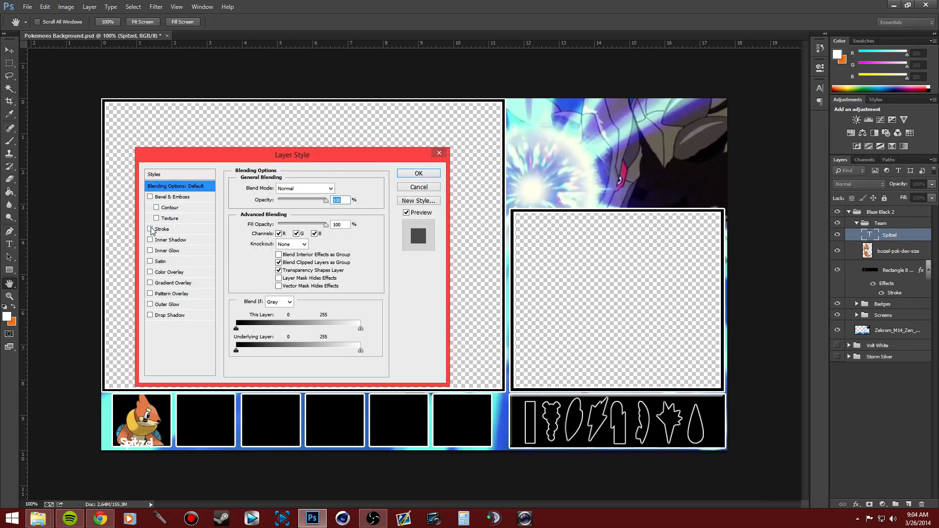
left_click(150, 229)
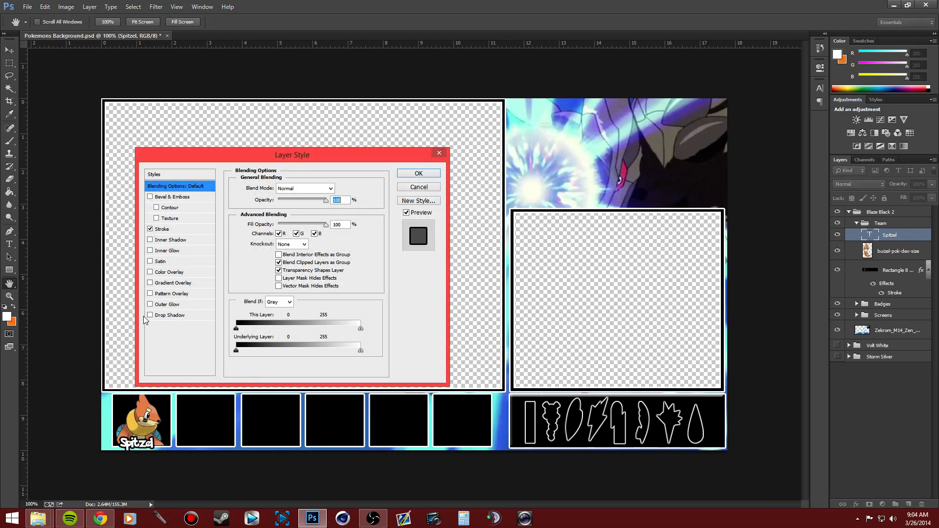
left_click(150, 240)
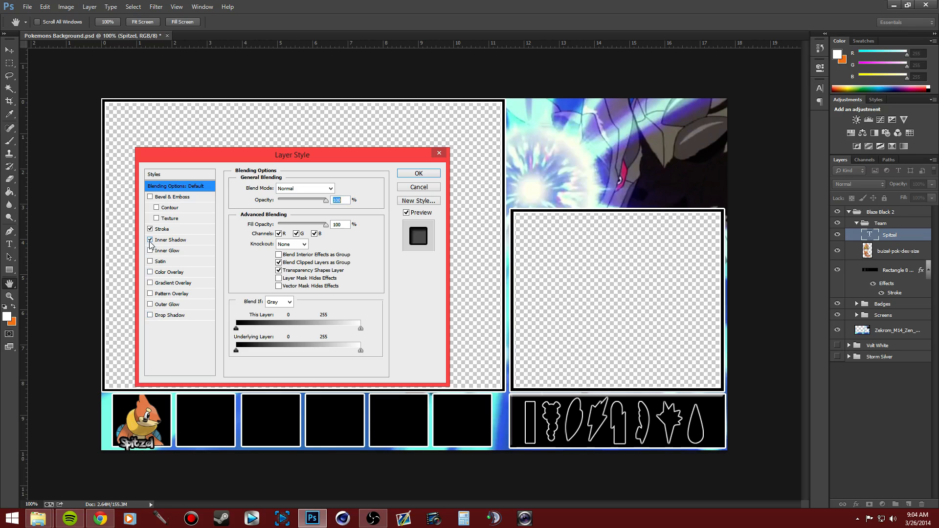
left_click(175, 240)
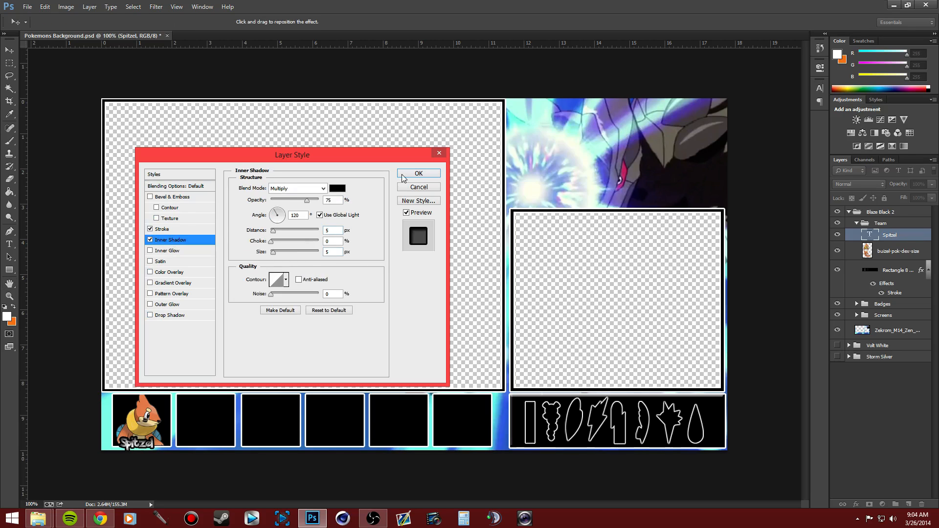
left_click_drag(307, 201, 321, 205)
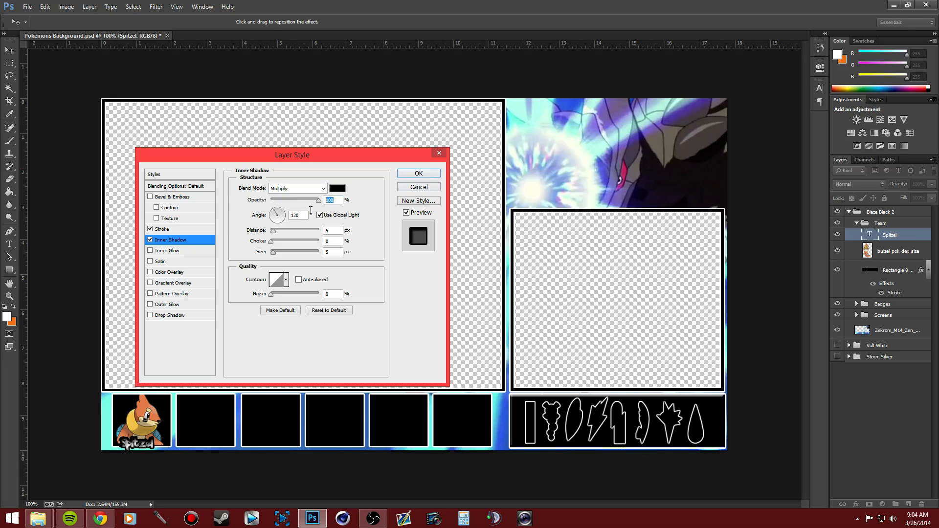
type("75")
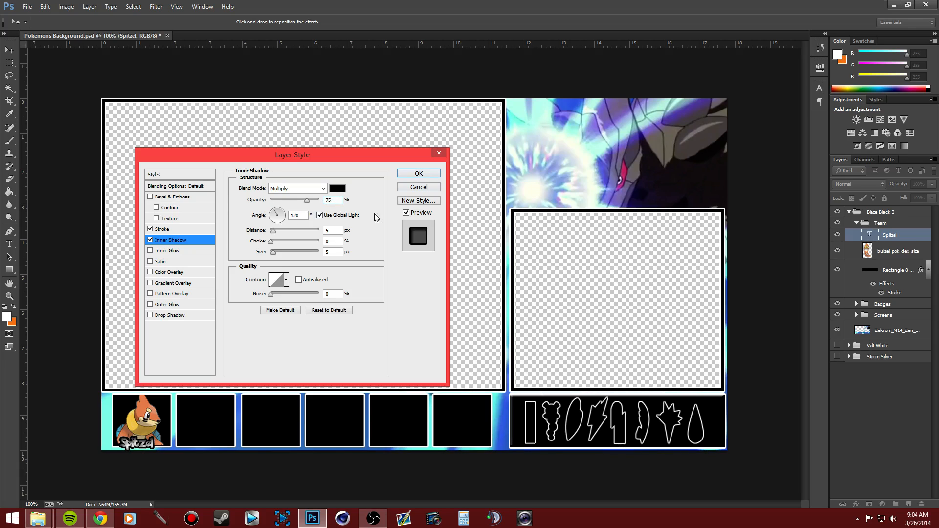
left_click(418, 175)
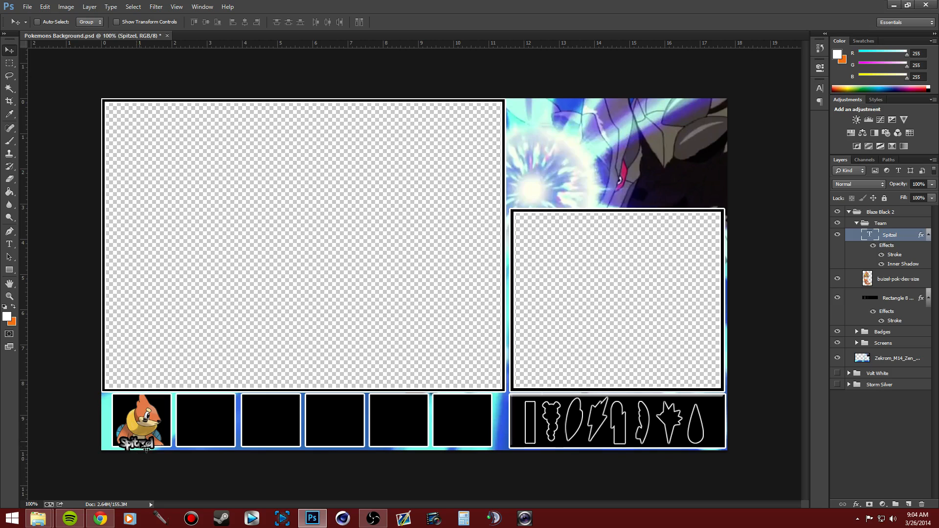
left_click_drag(145, 446, 148, 444)
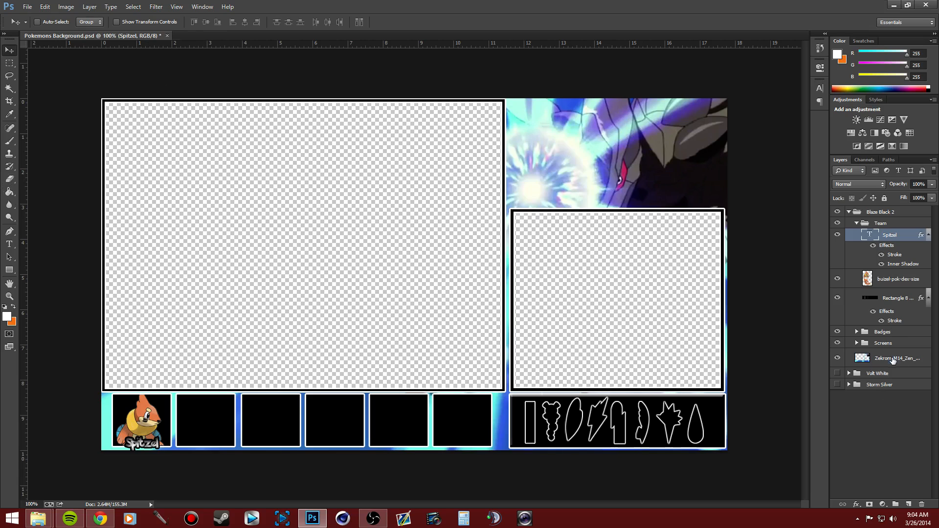
Add the text "Youtube.com/FizzlePlays" above the Zekrom background layer, near the top of the artwork over the small screen
left_click(903, 357)
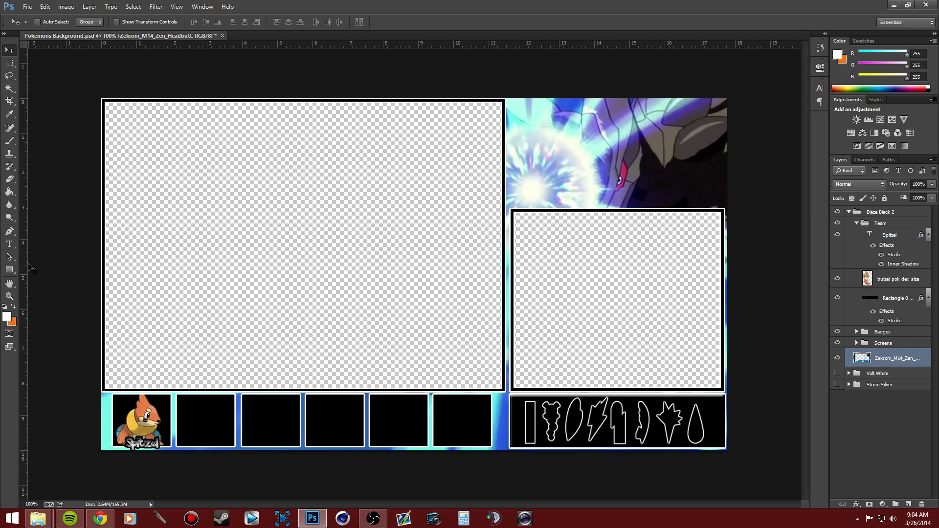
left_click(9, 244)
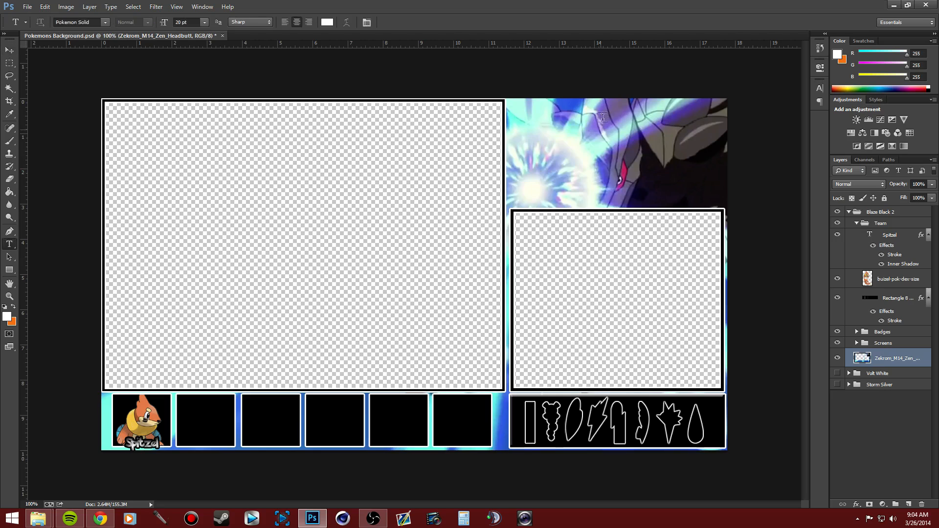
left_click(569, 104)
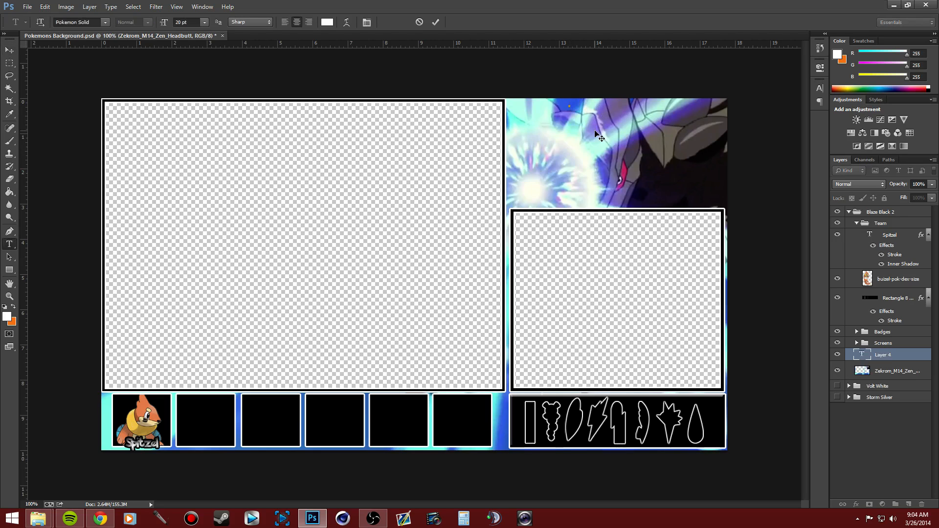
type("Youtube.com/F")
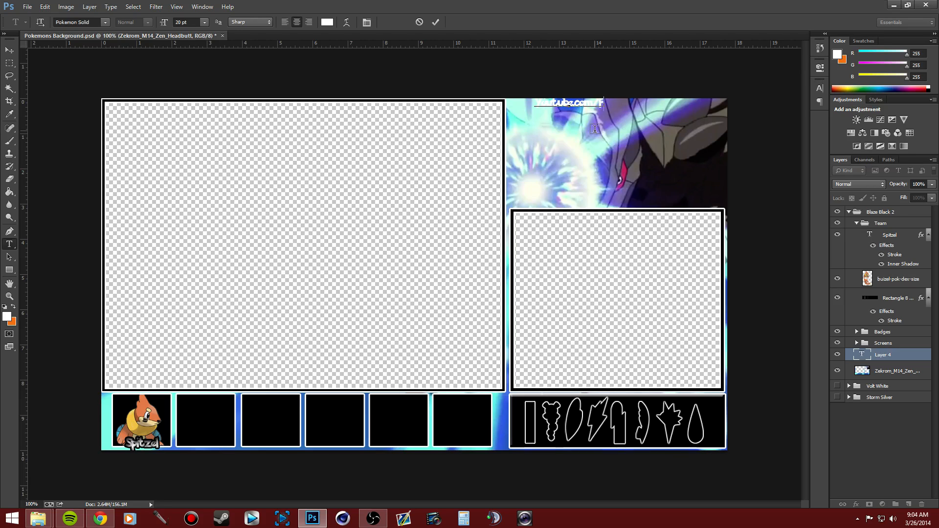
type("rizzlePlays")
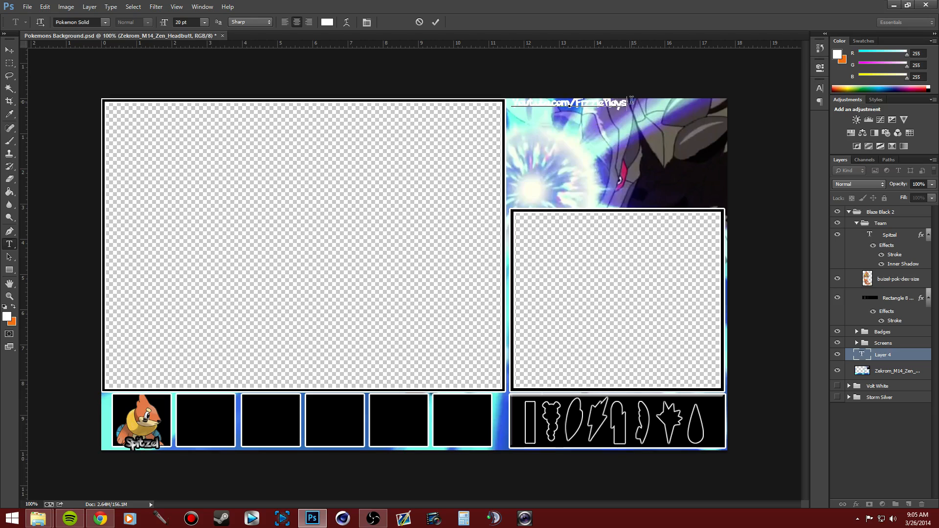
mouse_move(630, 104)
left_mouse_down()
mouse_move(522, 103)
mouse_move(642, 114)
left_mouse_up()
Apply a stroke to the Youtube.com/FizzlePlays text and move it into the artwork's upper-right corner
left_click(888, 356)
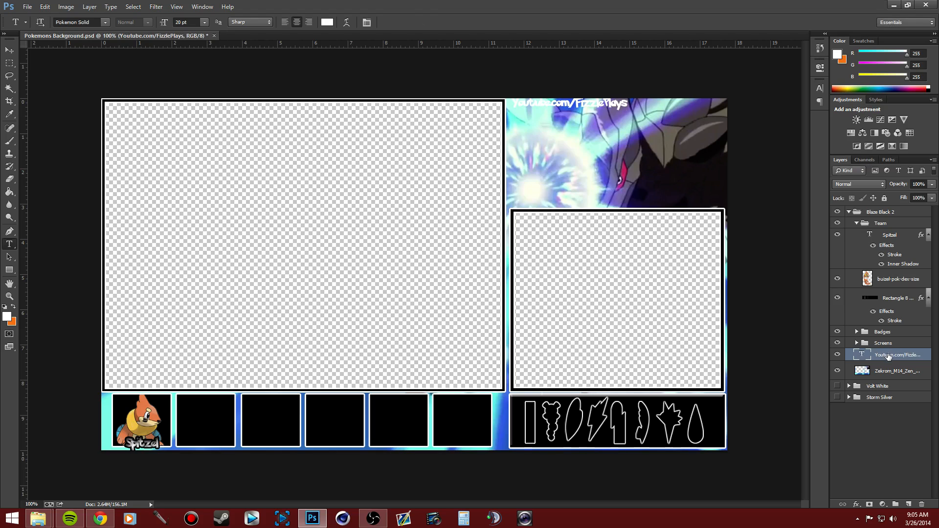
right_click(888, 355)
left_click(805, 103)
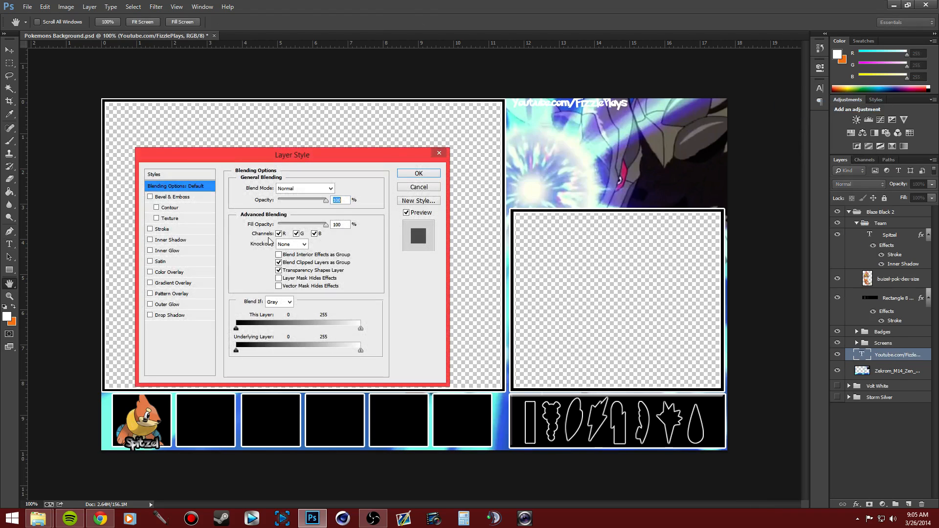
left_click(150, 228)
left_click(418, 173)
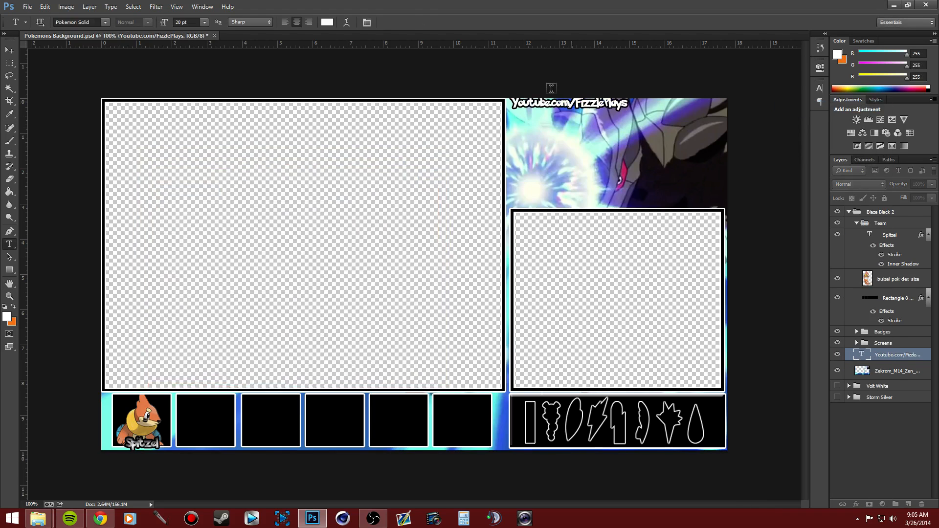
left_click(10, 49)
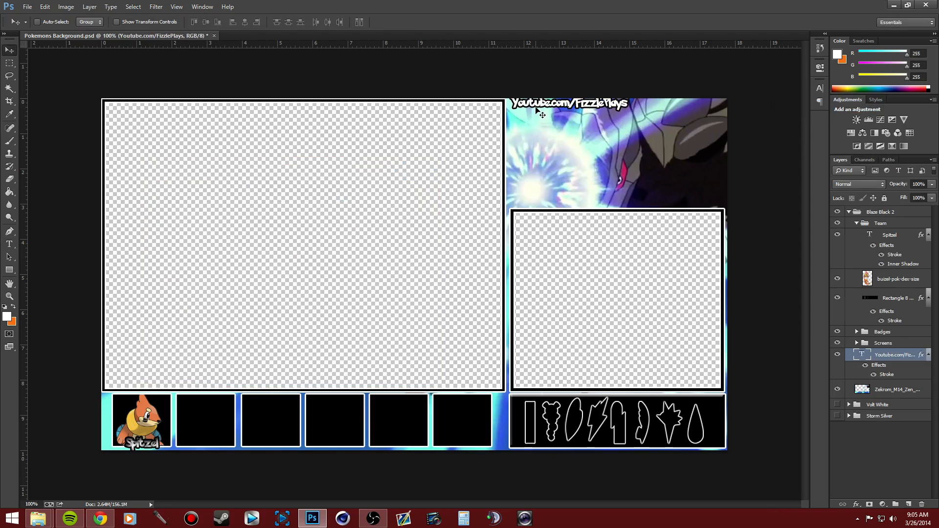
left_click_drag(536, 105, 632, 110)
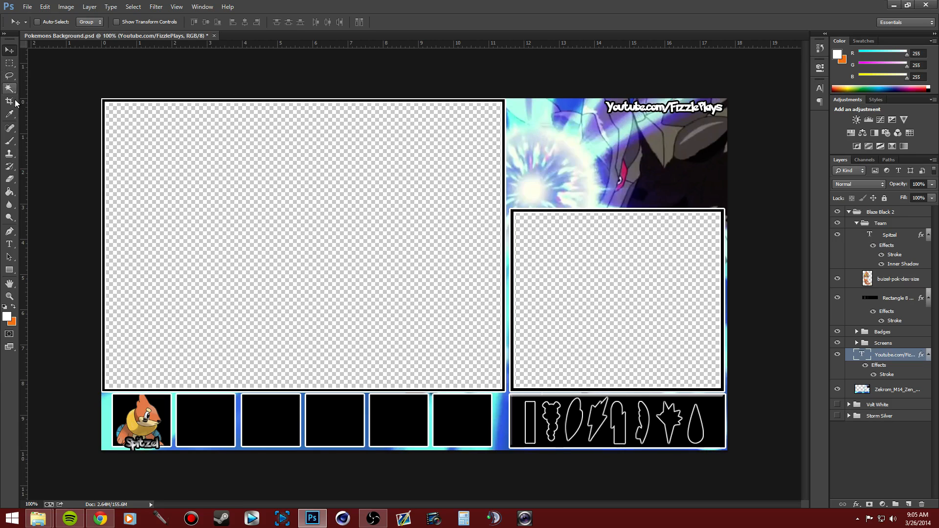
Place the D5IHW image with the Blaze Black 2 and Volt White 2 logos above the Youtube.com/FizzlePlays text layer
left_click(28, 7)
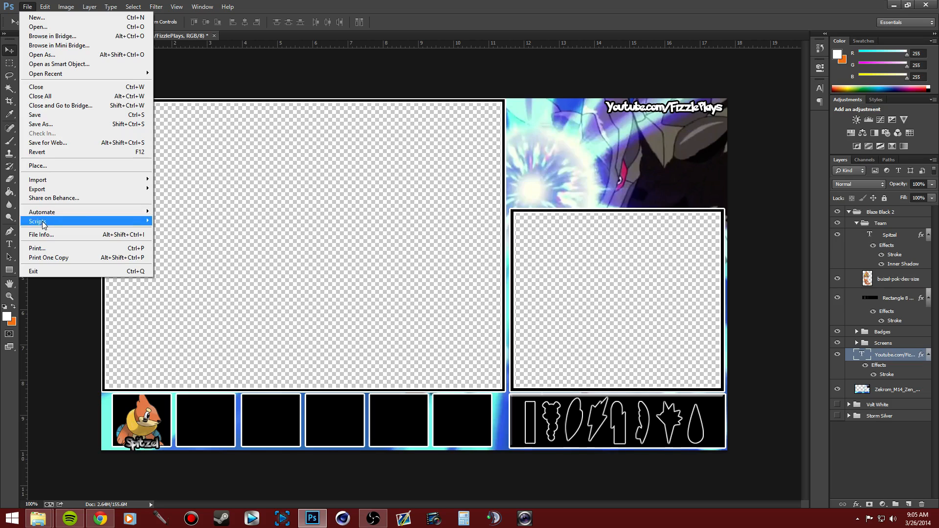
left_click(42, 166)
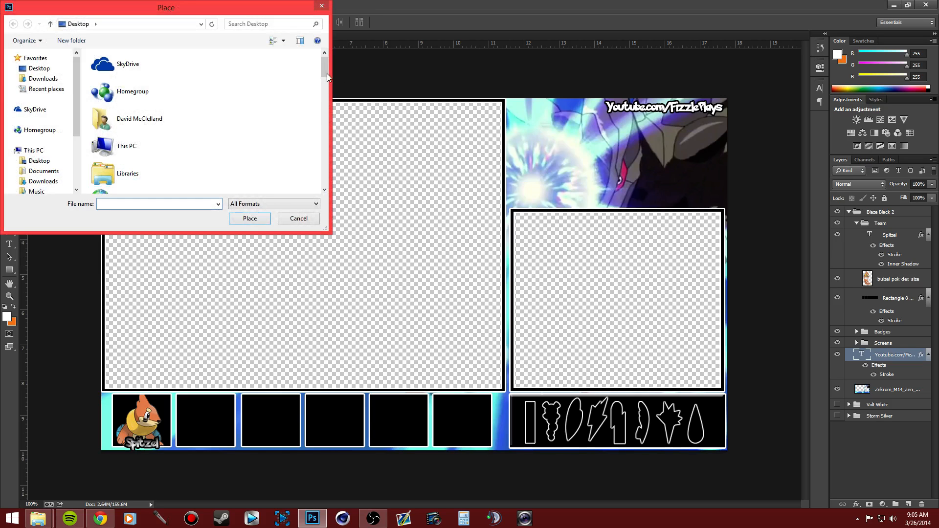
left_click_drag(325, 70, 328, 119)
left_click(137, 132)
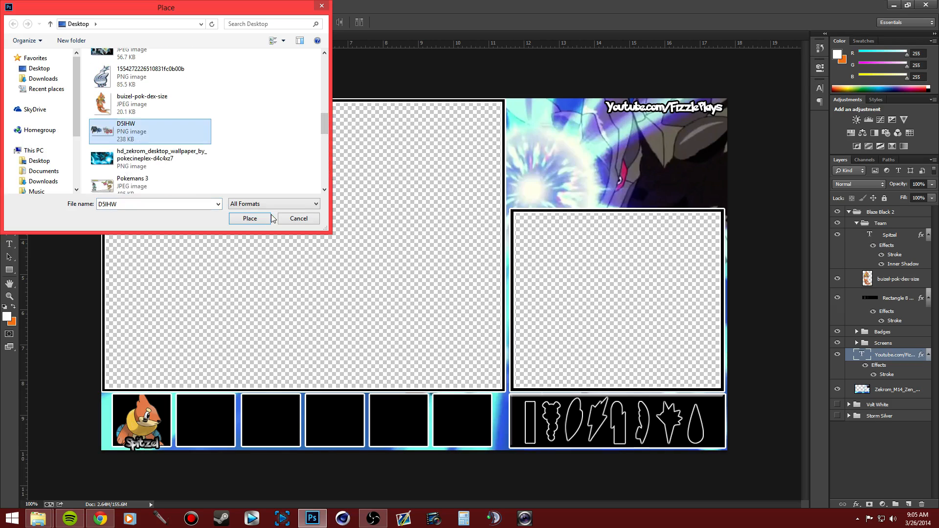
left_click(244, 219)
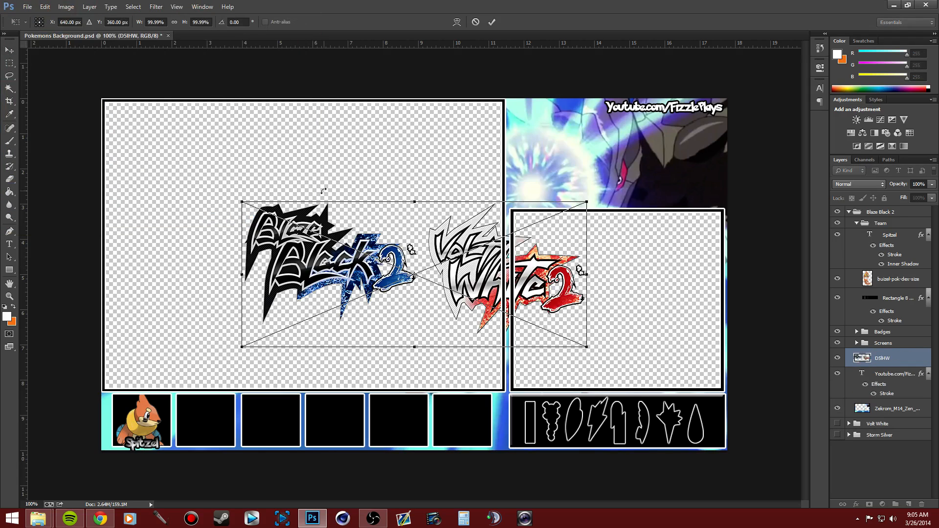
left_click(10, 50)
left_click(420, 195)
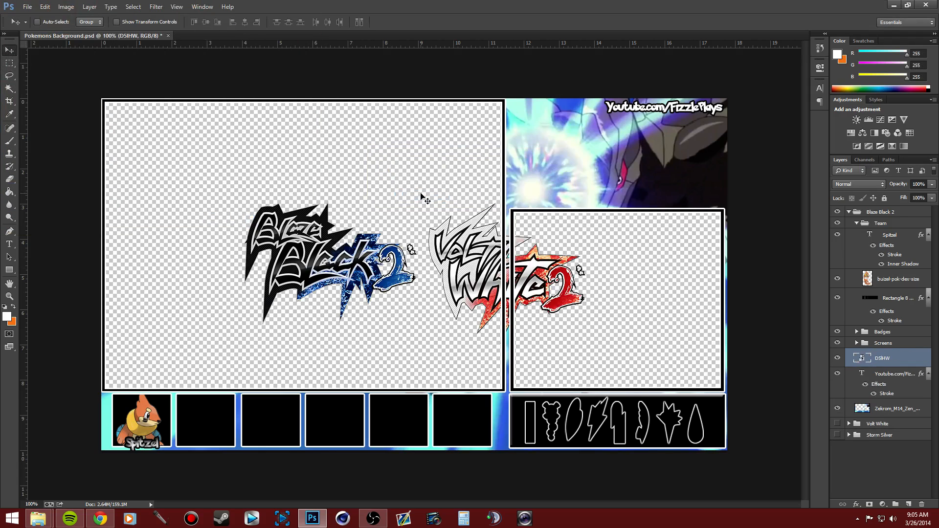
Select a rectangular area around the Volt White 2 logo and try to delete it from the placed image
left_click(9, 63)
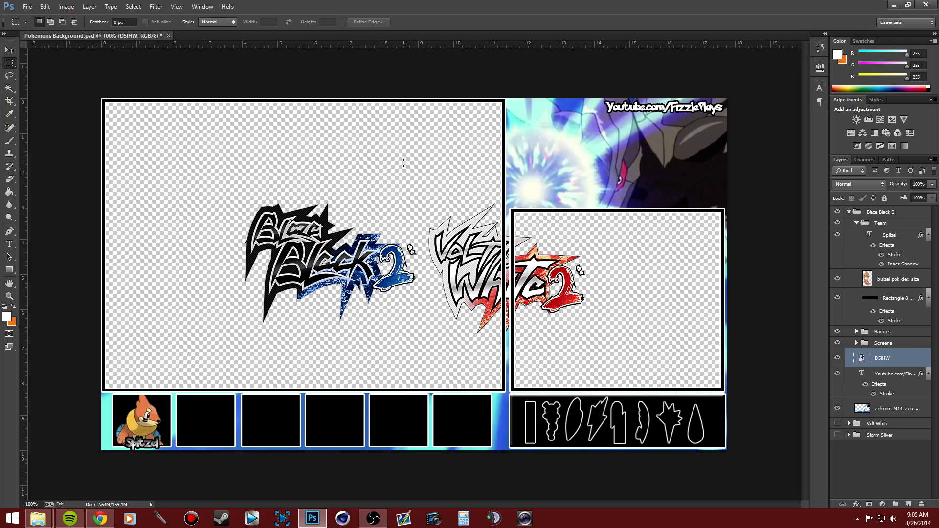
left_click_drag(409, 159, 519, 317)
left_click_drag(422, 172, 656, 374)
key("Delete")
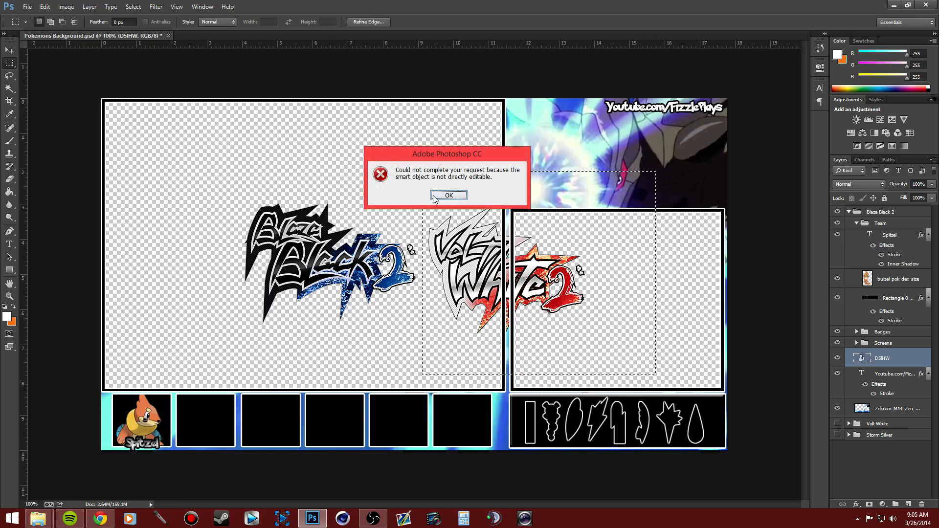
left_click(436, 197)
Rasterize the D5IHW layer, delete the selected Volt White 2 logo and clear the selection
right_click(885, 358)
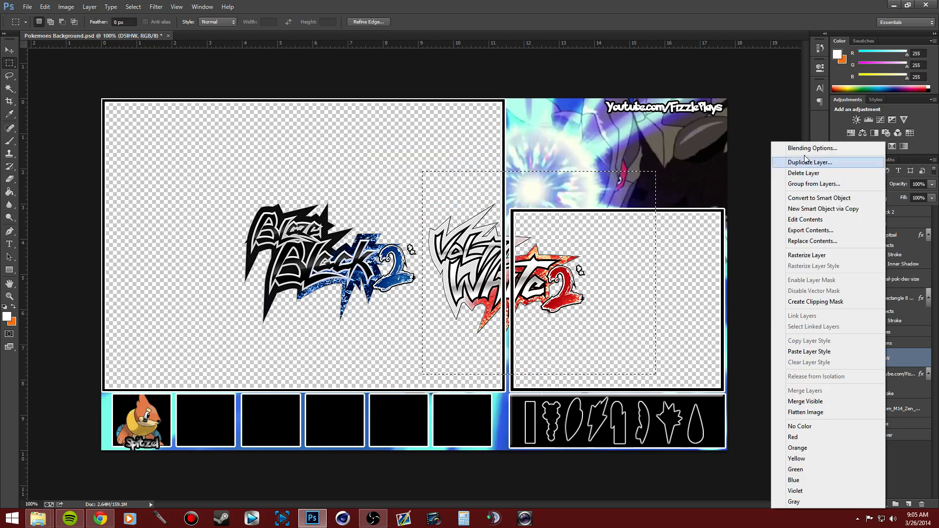
left_click(809, 256)
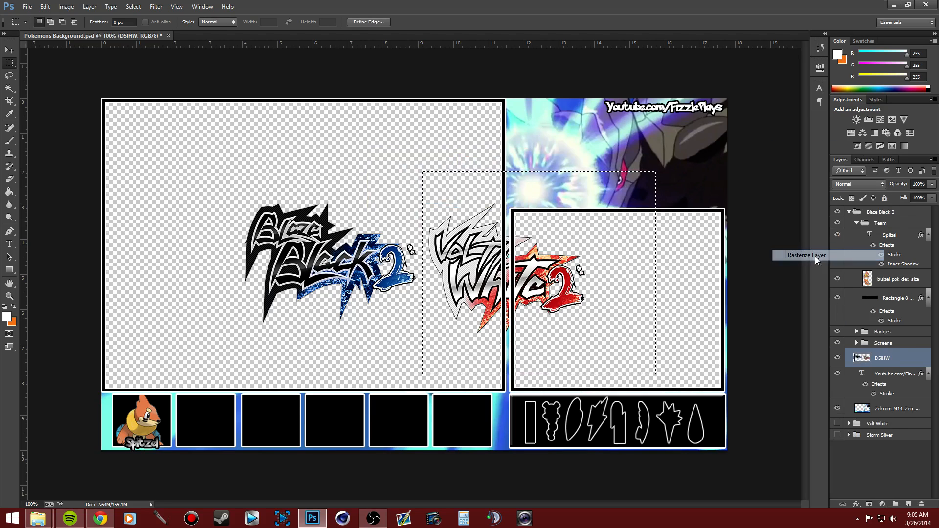
key("Delete")
key("ctrl+d")
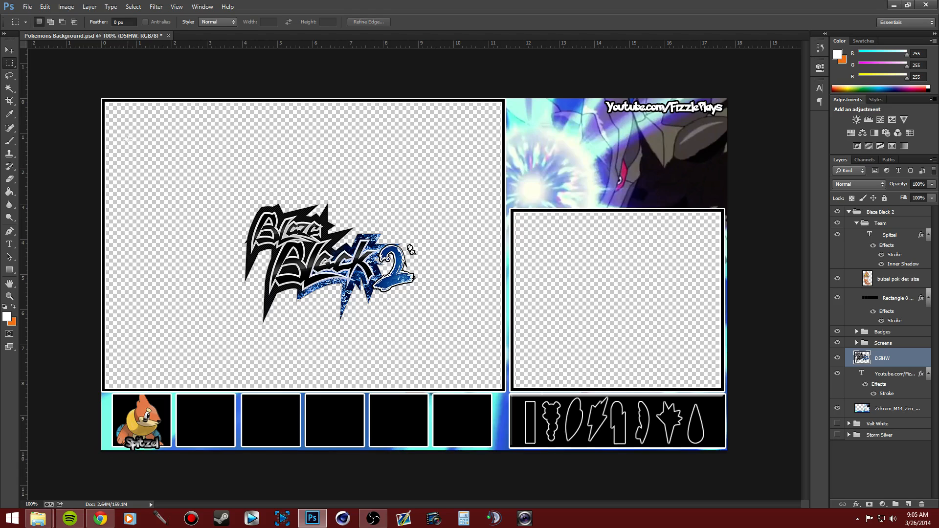
Move the Blaze Black 2 logo onto the Zekrom artwork above the small screen frame
left_click(9, 50)
left_click_drag(306, 262, 582, 154)
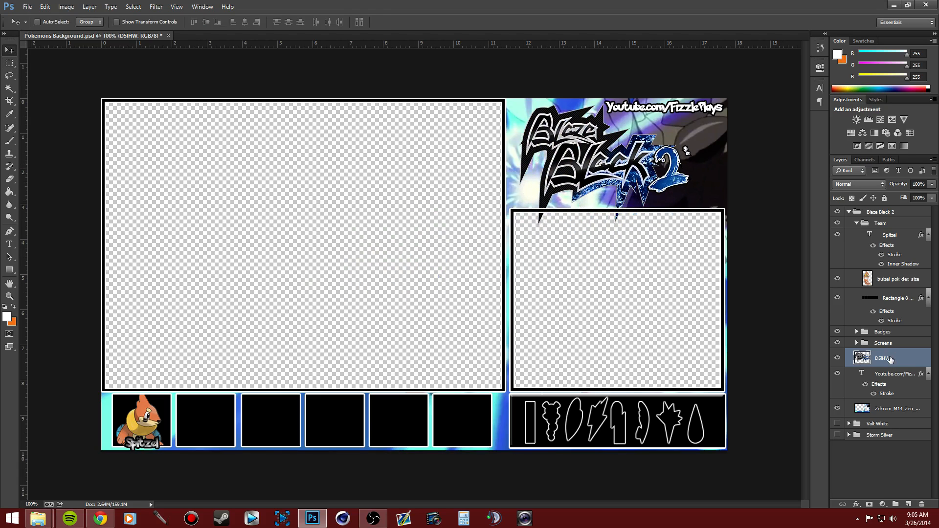
left_click(889, 359)
left_click_drag(594, 168, 592, 159)
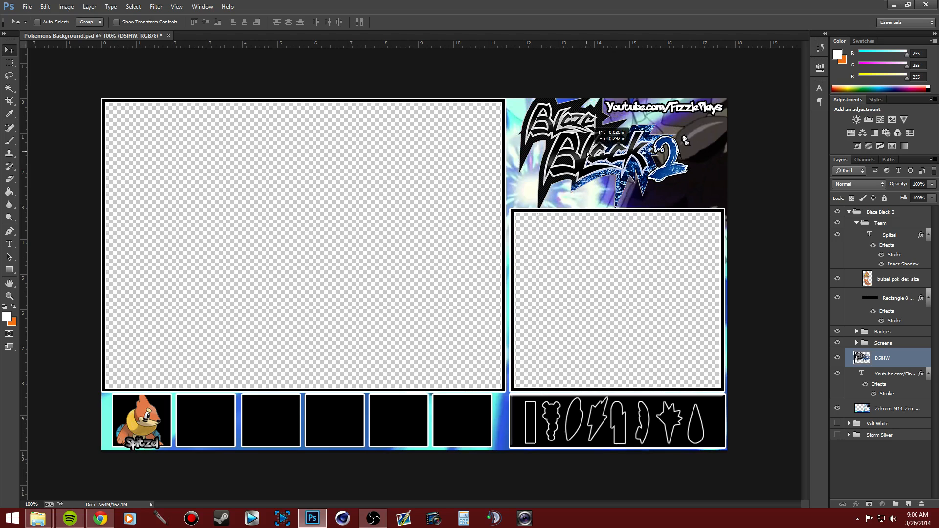
Scale the Blaze Black 2 logo to about 70% and position it in the artwork's upper-left area, beside the channel link
key("ctrl+t")
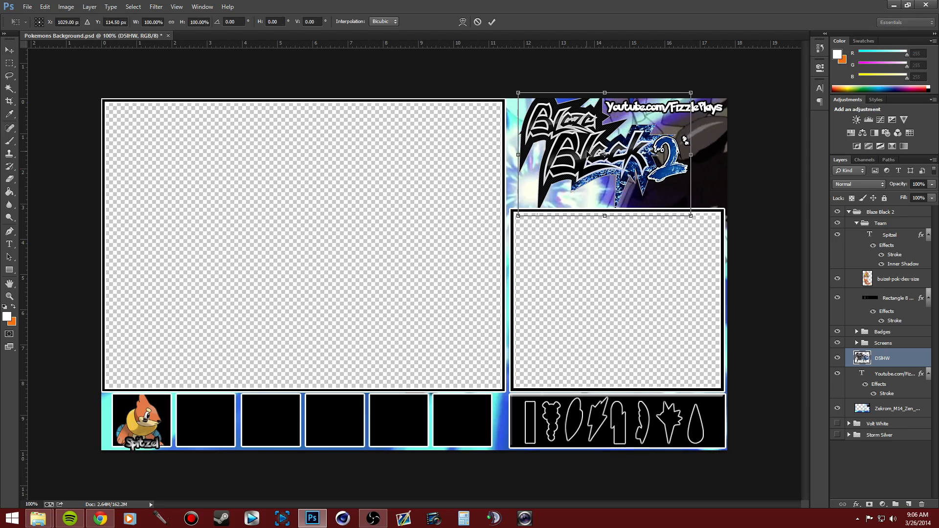
left_click_drag(690, 93, 639, 129)
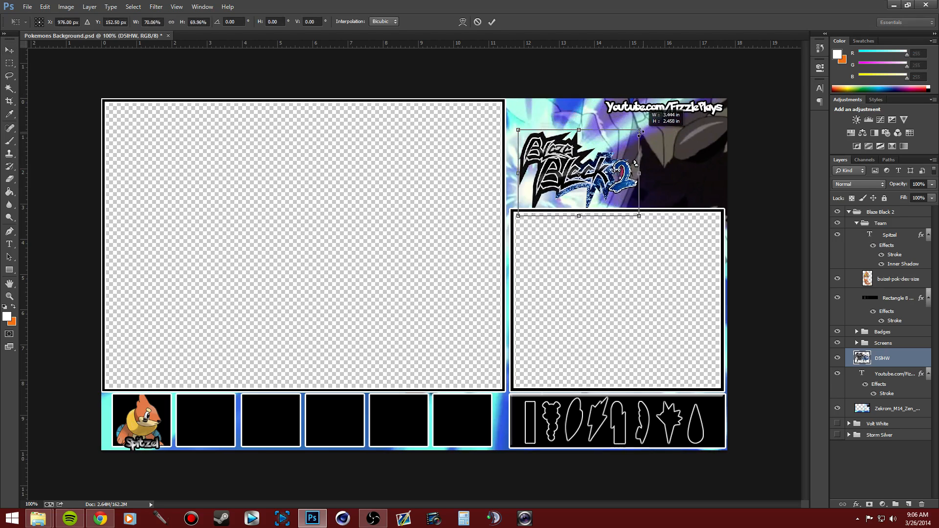
left_click_drag(574, 169, 576, 151)
left_click_drag(635, 145, 634, 134)
left_click(9, 50)
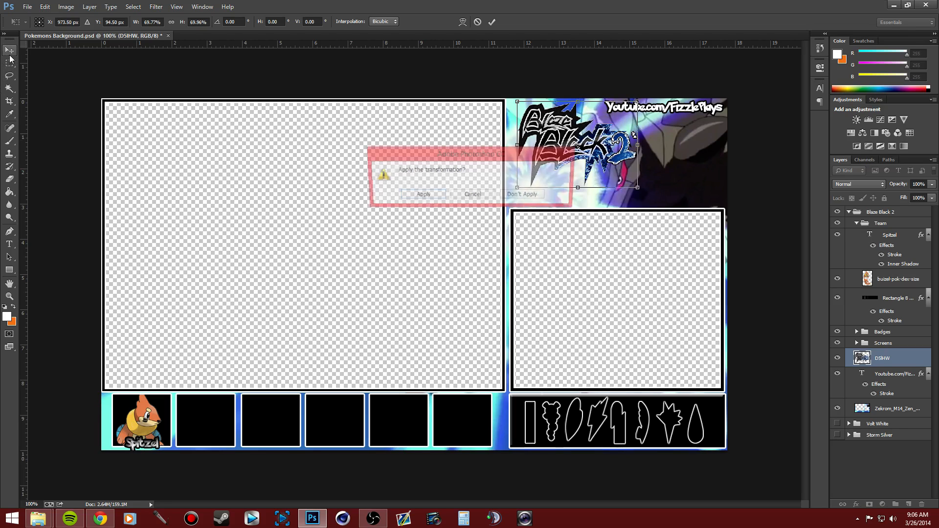
left_click(422, 195)
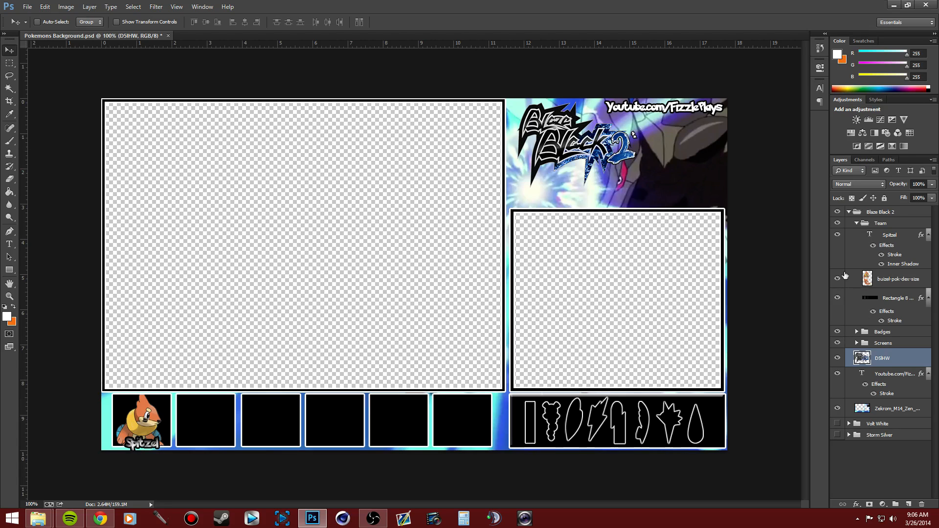
Collapse the Team group and the Blaze Black 2 group
left_click(858, 224)
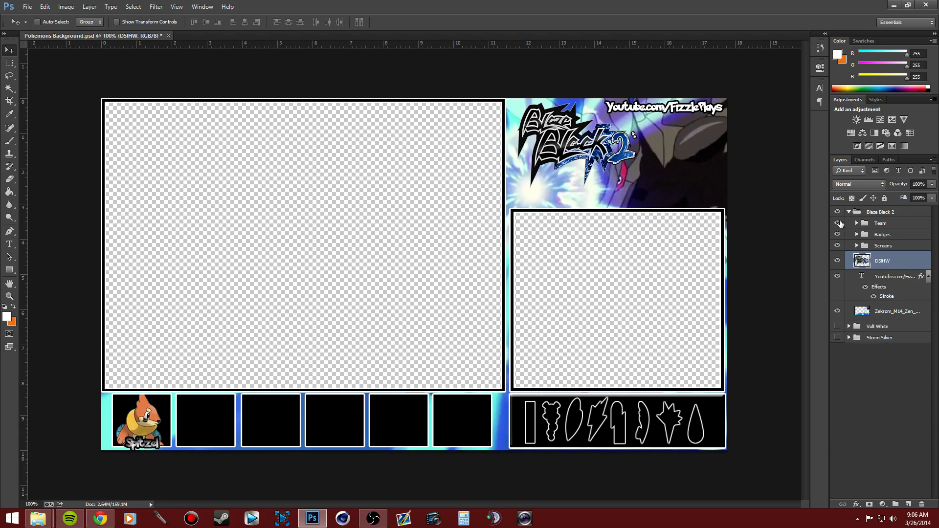
left_click(838, 224)
left_click(851, 212)
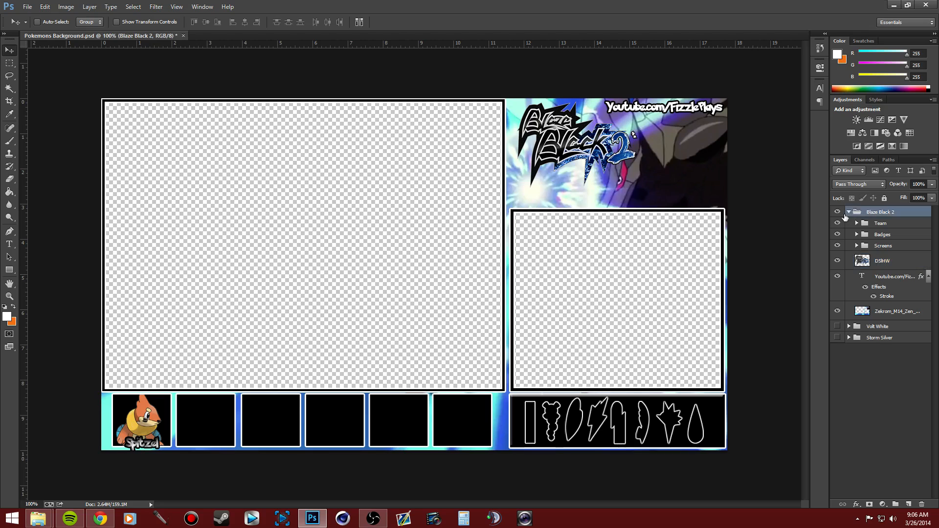
left_click(849, 213)
Compare the Blaze Black 2, Volt White and Storm Silver layouts by toggling their groups, leaving only Blaze Black 2 visible
left_click(837, 212)
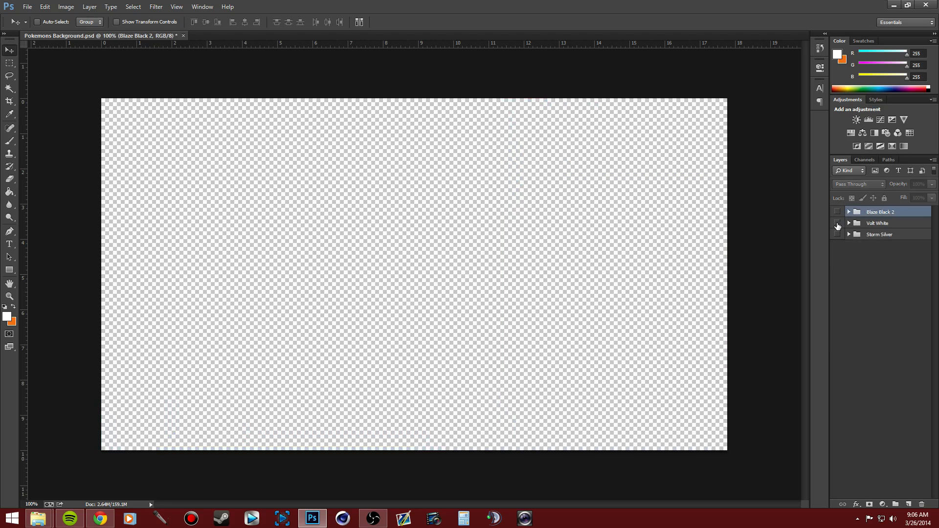
left_click(837, 223)
left_click(838, 212)
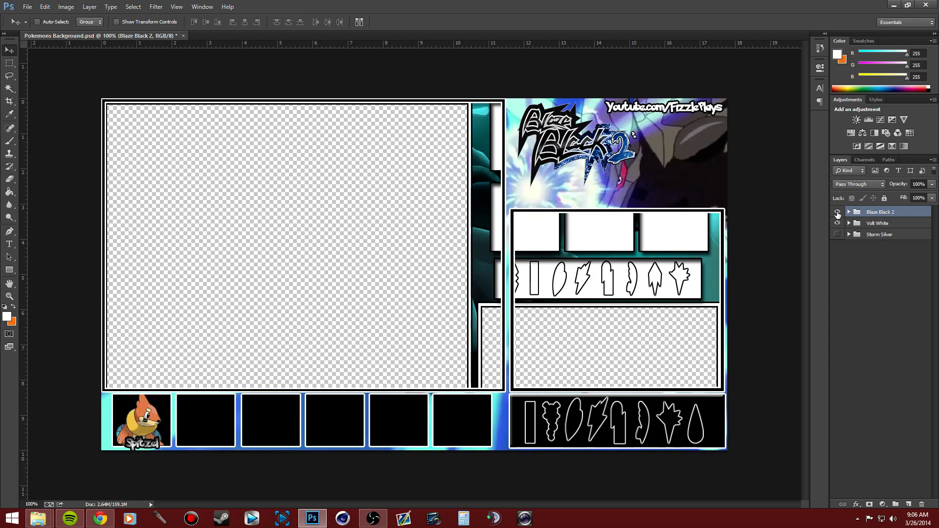
left_click(837, 213)
left_click(837, 234)
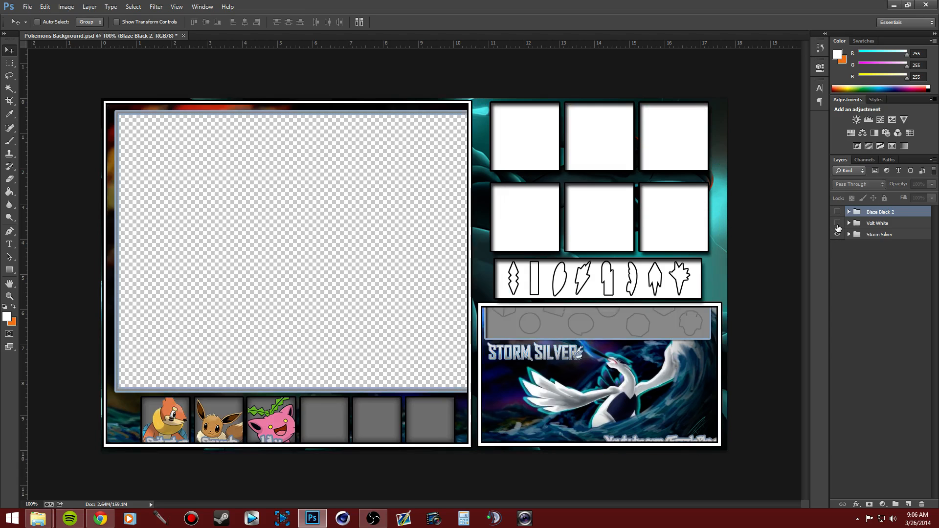
left_click(837, 223)
left_click(837, 223)
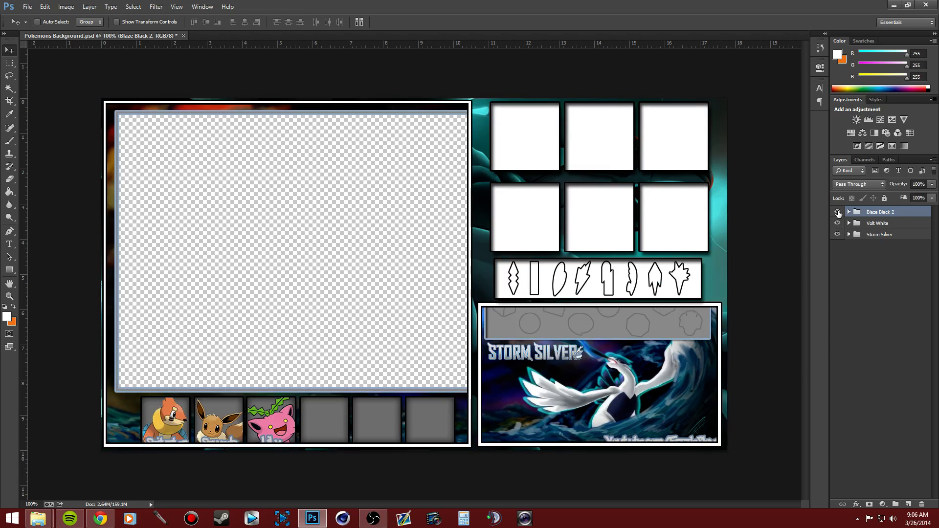
left_click(837, 212)
left_click(837, 234)
left_click(837, 223)
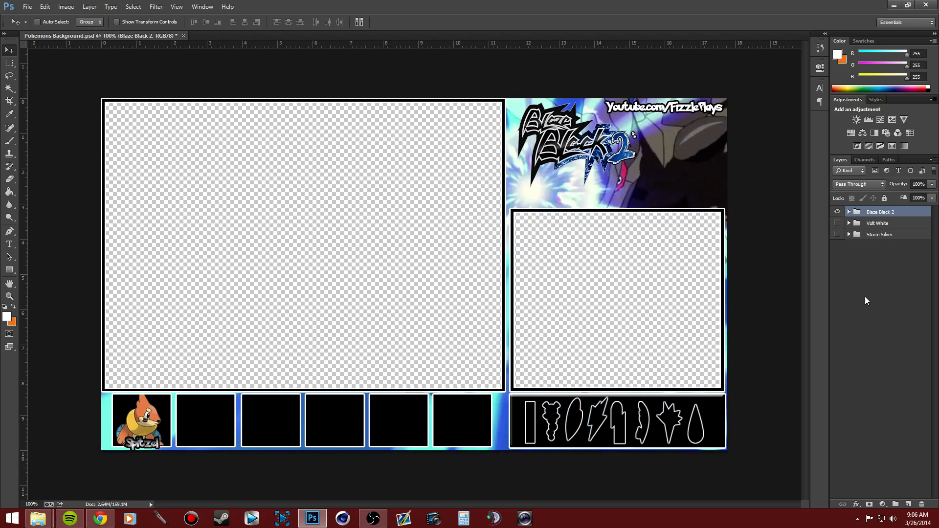